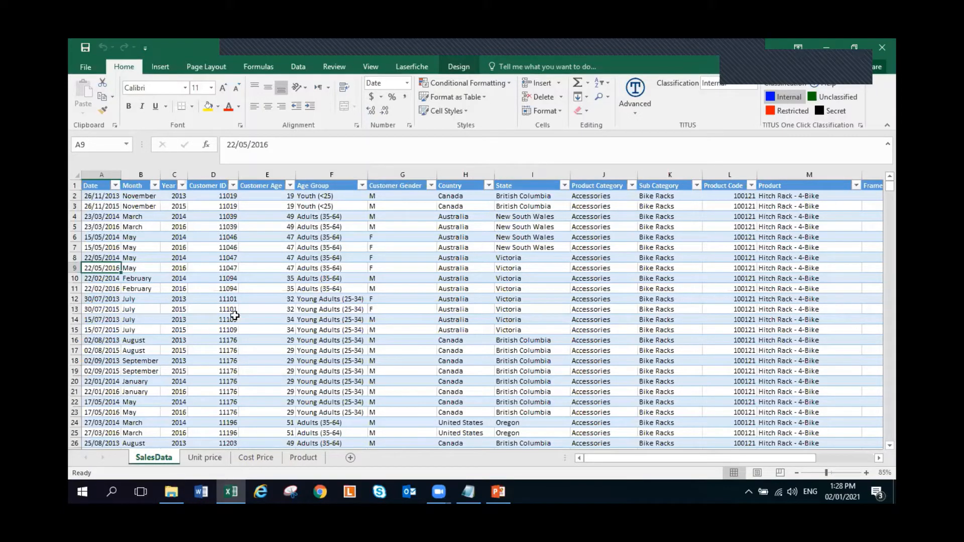
Examine the SalesData table's columns from Date through Order Quantity, including the Month formula.
click(207, 286)
click(138, 245)
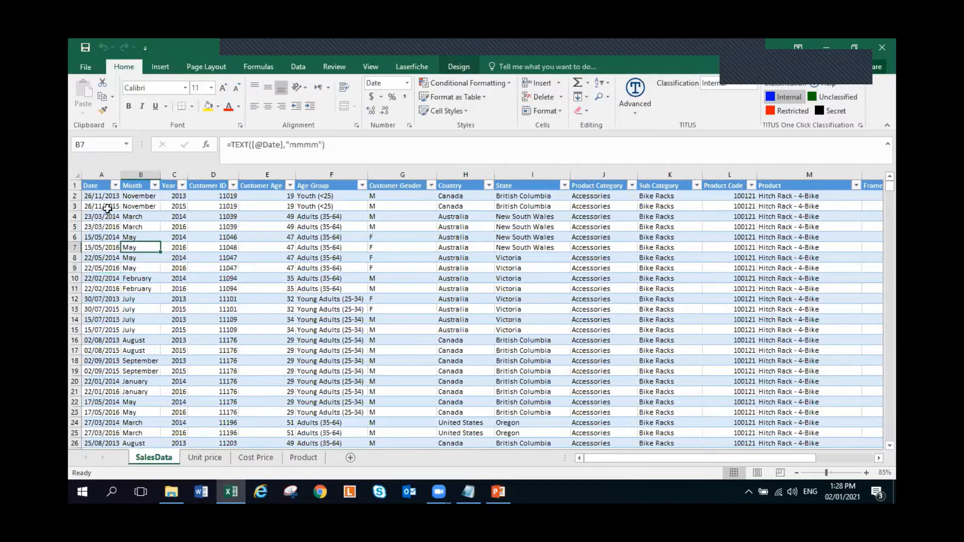
click(97, 189)
key(Right)
key(Right)
key(Right)
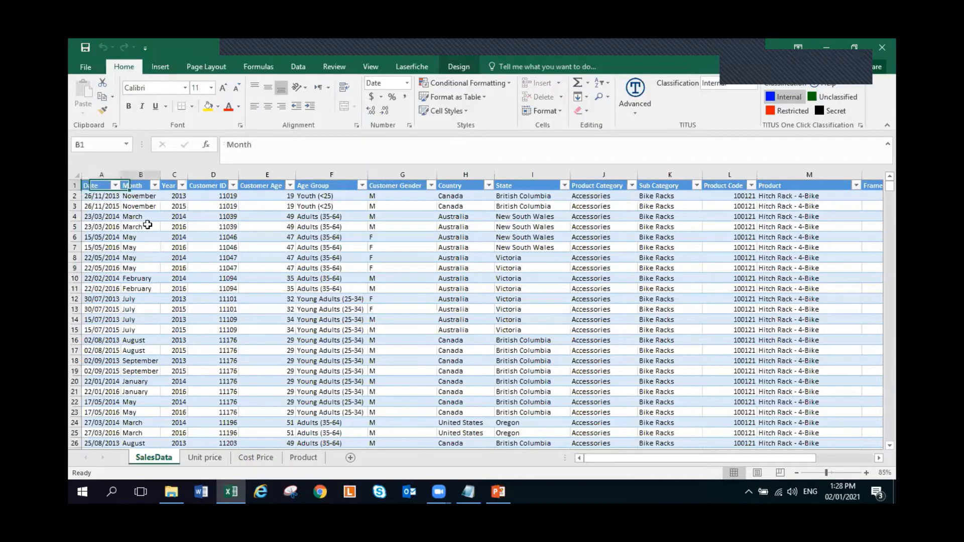
key(Right)
key(Right)
key(Right)
key(Right)
key(Left)
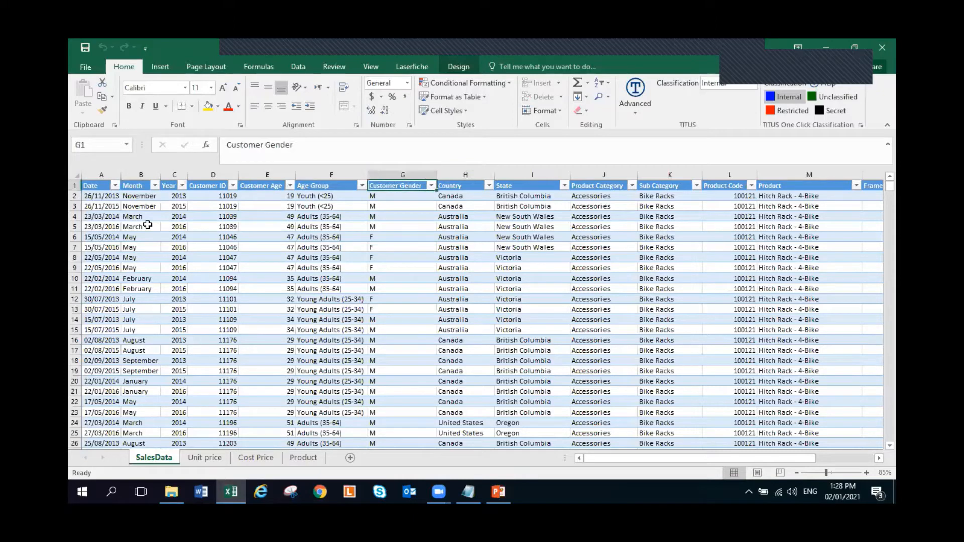
key(Right)
key(Right)
key(Right)
key(Right)
key(Right)
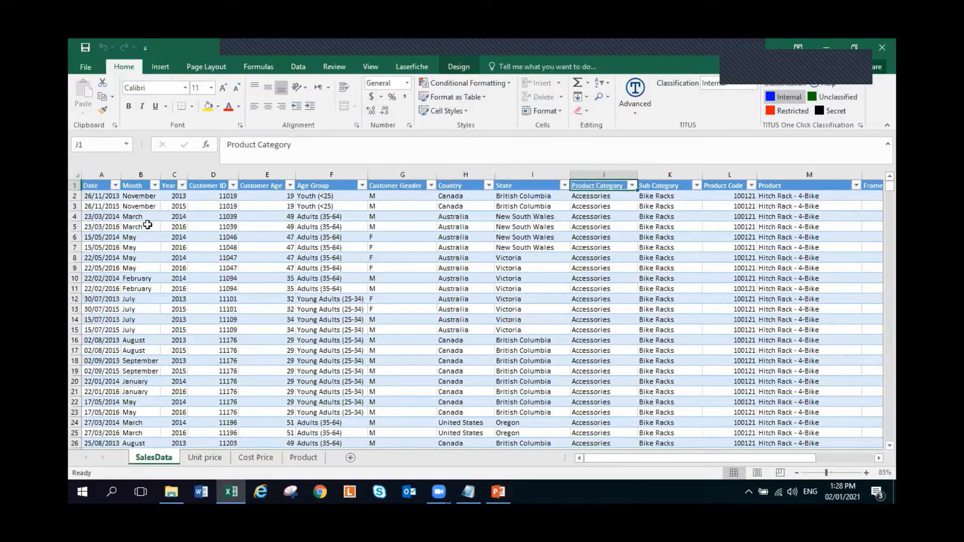
key(Right)
key(Right)
key(Right)
key(Right)
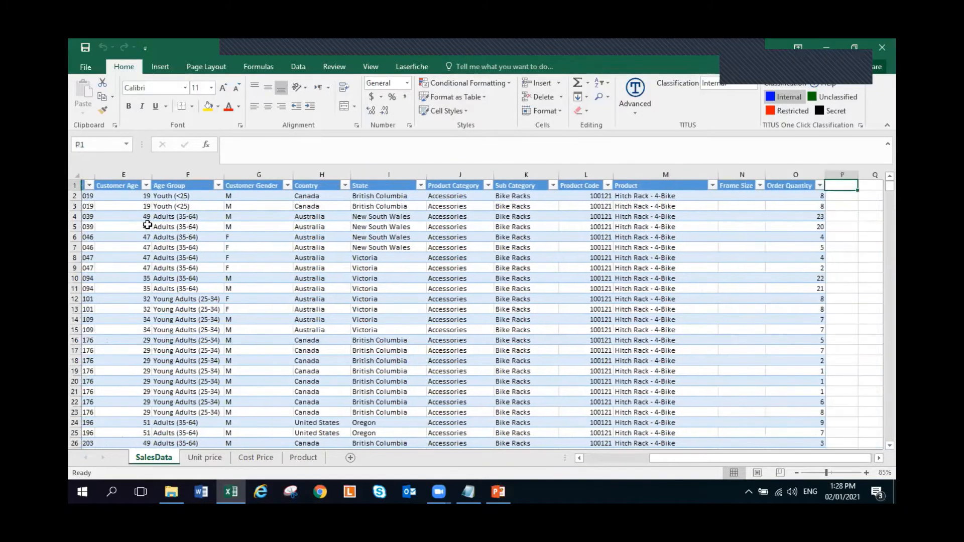
key(Left)
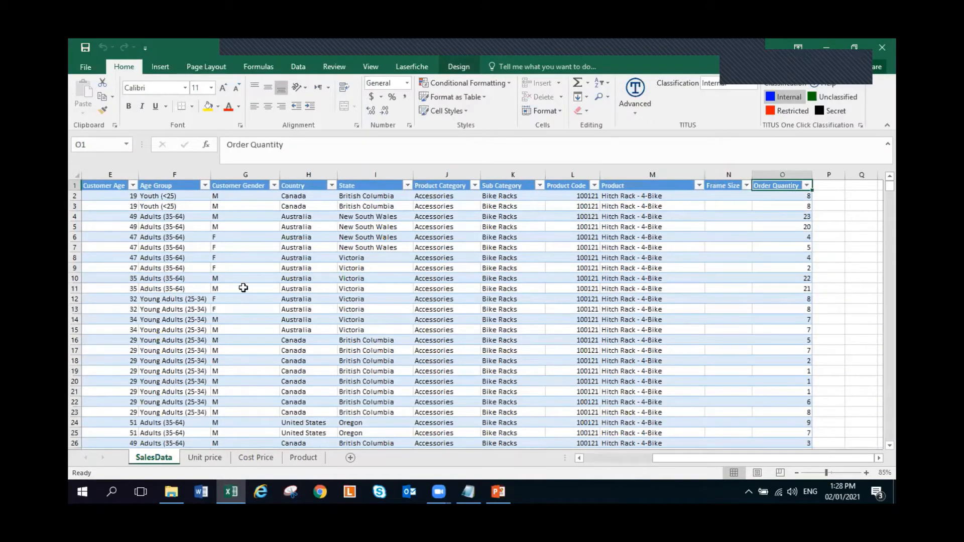
click(797, 170)
click(688, 287)
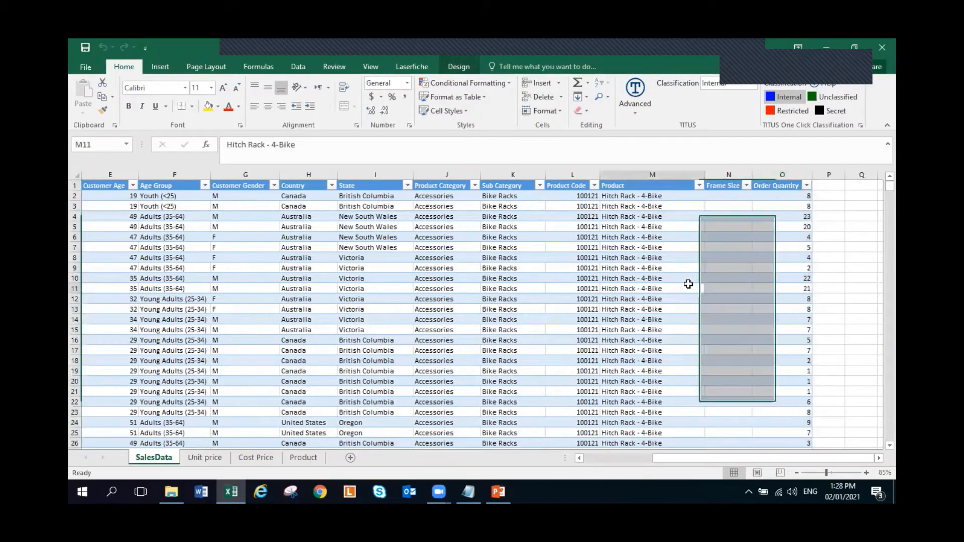
Examine the Code, Product and Unit Price columns on the Unit price sheet.
click(205, 458)
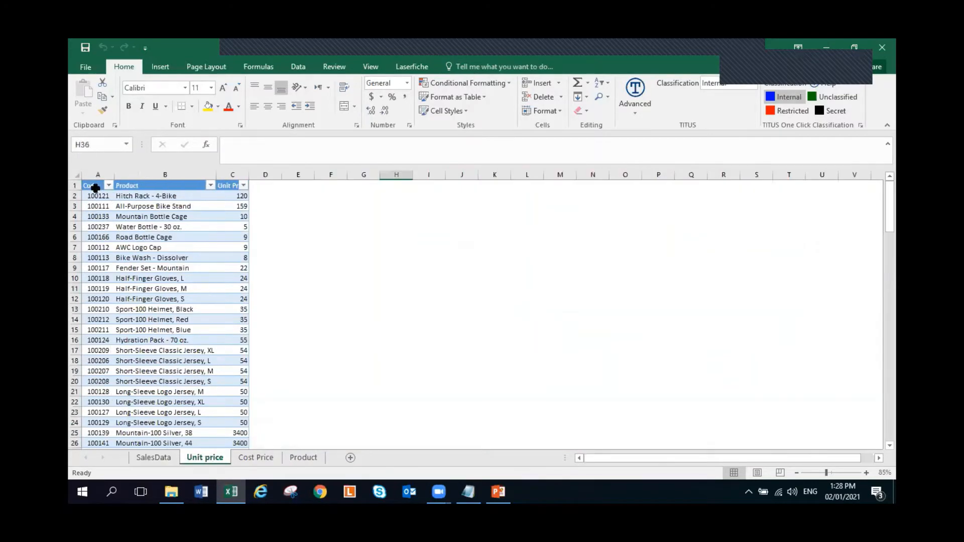
click(162, 187)
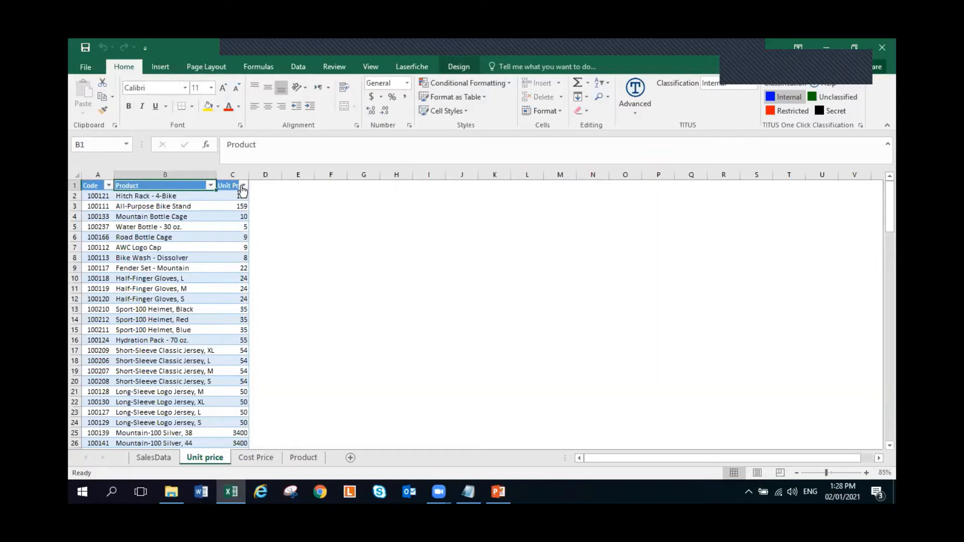
click(224, 185)
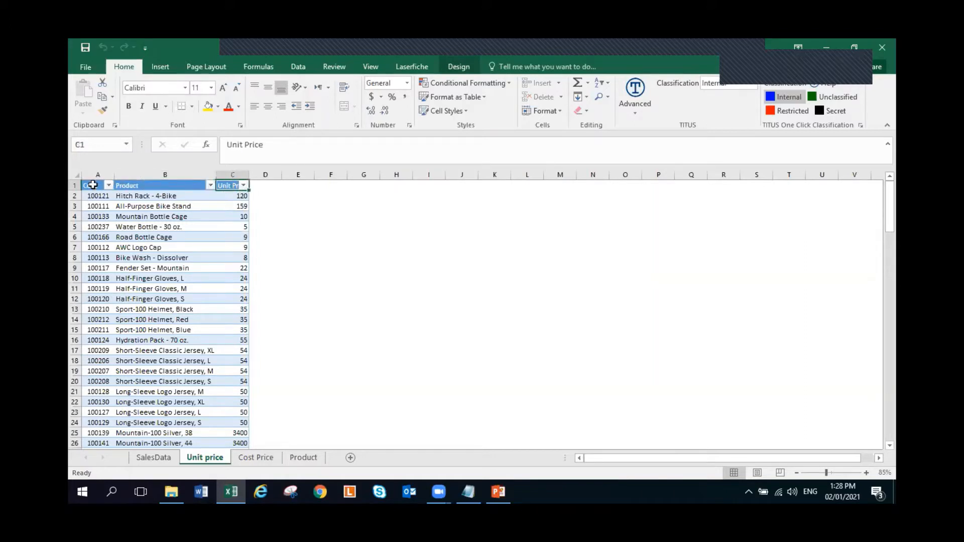
On the Cost Price sheet, widen the Unit Cost column so its header is readable and review the column headers.
click(257, 457)
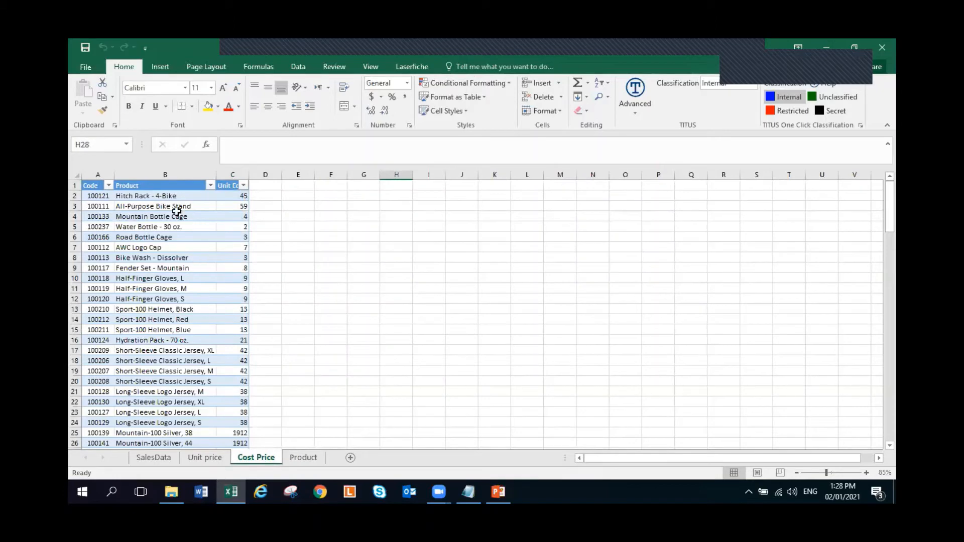
drag(250, 175, 269, 177)
click(92, 187)
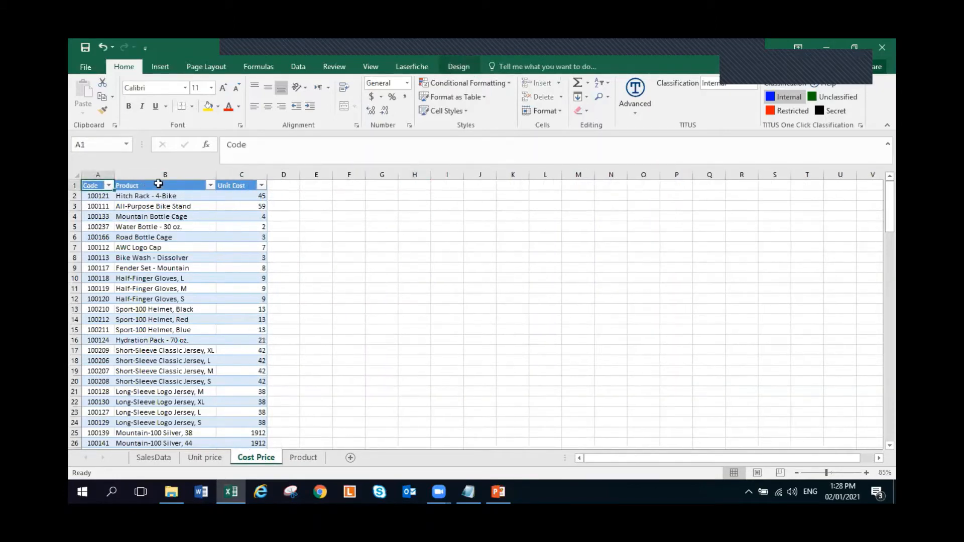
click(159, 185)
click(238, 185)
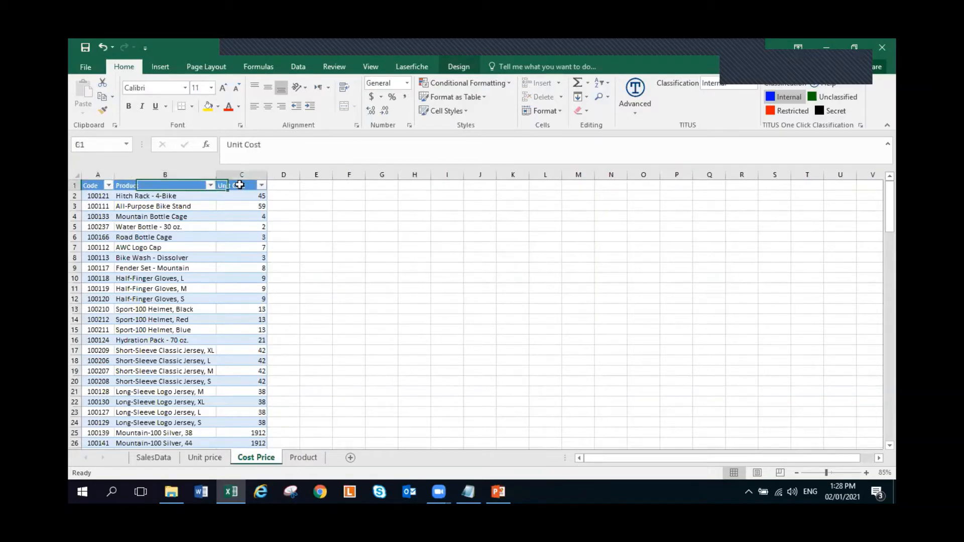
Examine the Product sheet's Product and Code columns, looking through the whole product list.
click(312, 462)
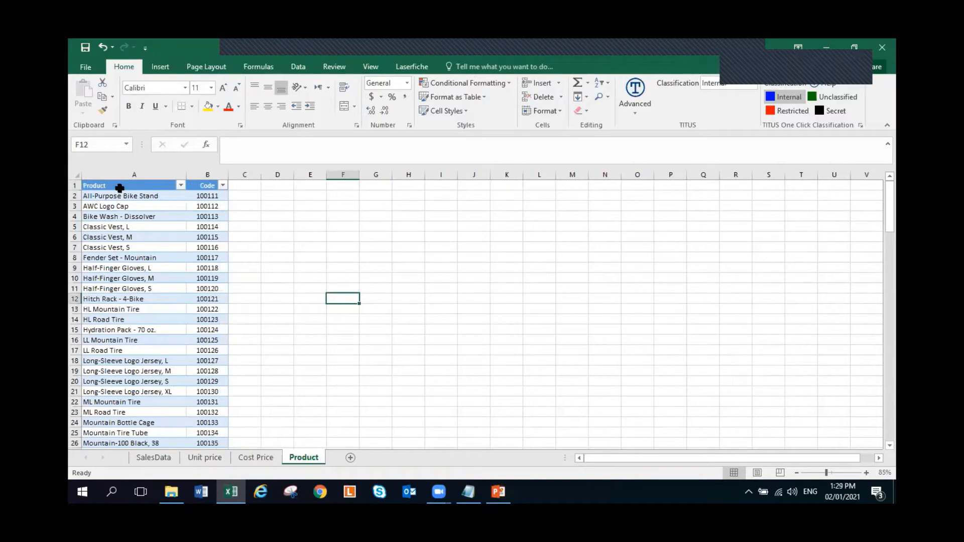
click(121, 186)
click(207, 185)
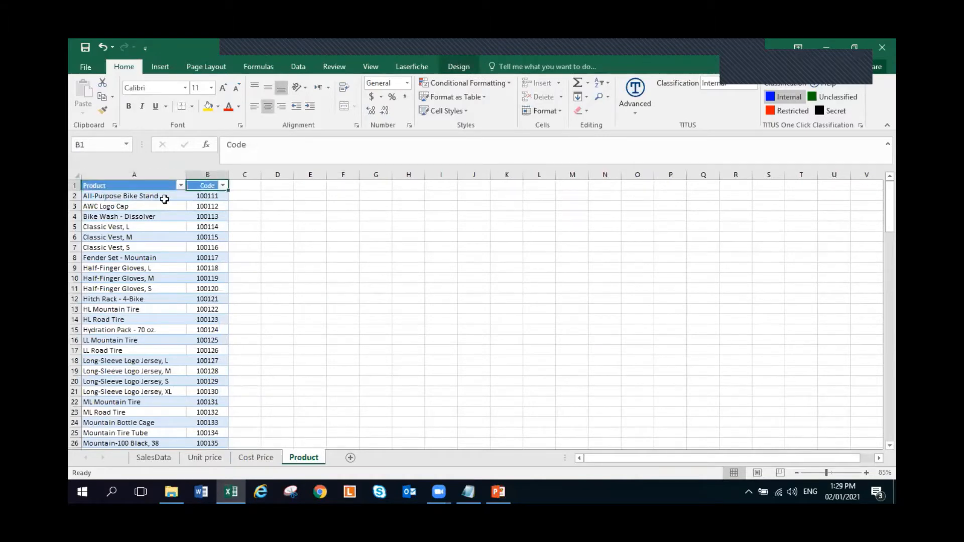
click(145, 182)
scroll(185, 259, down, 16)
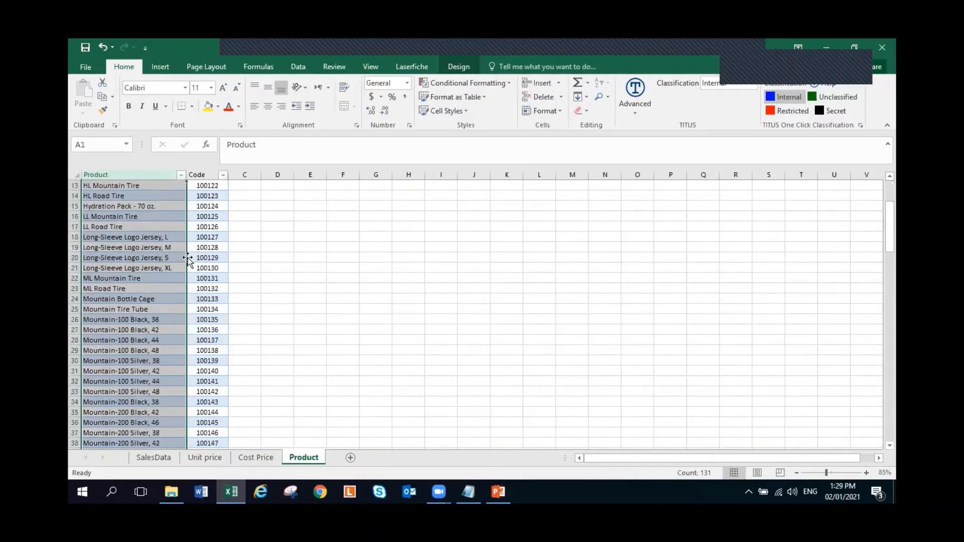
scroll(181, 261, down, 20)
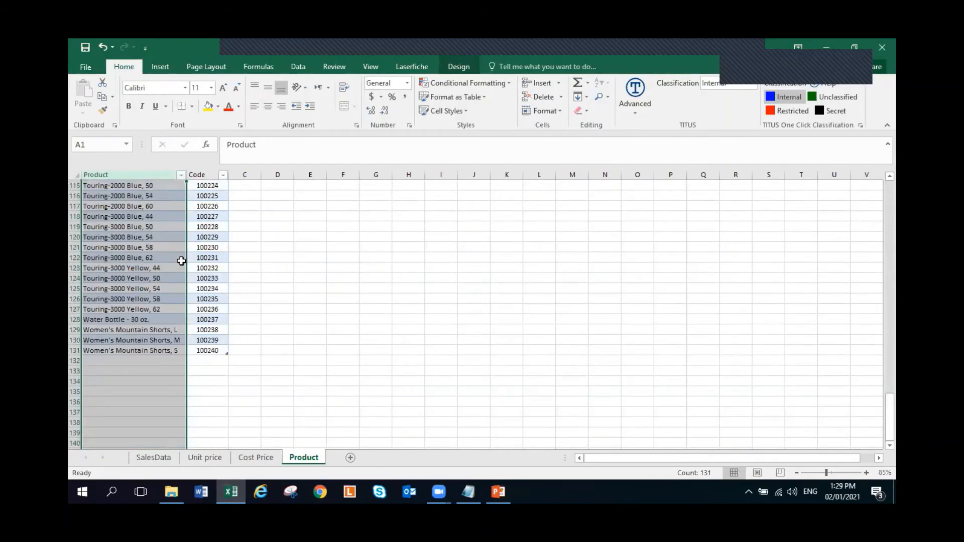
scroll(182, 261, up, 14)
scroll(181, 261, up, 10)
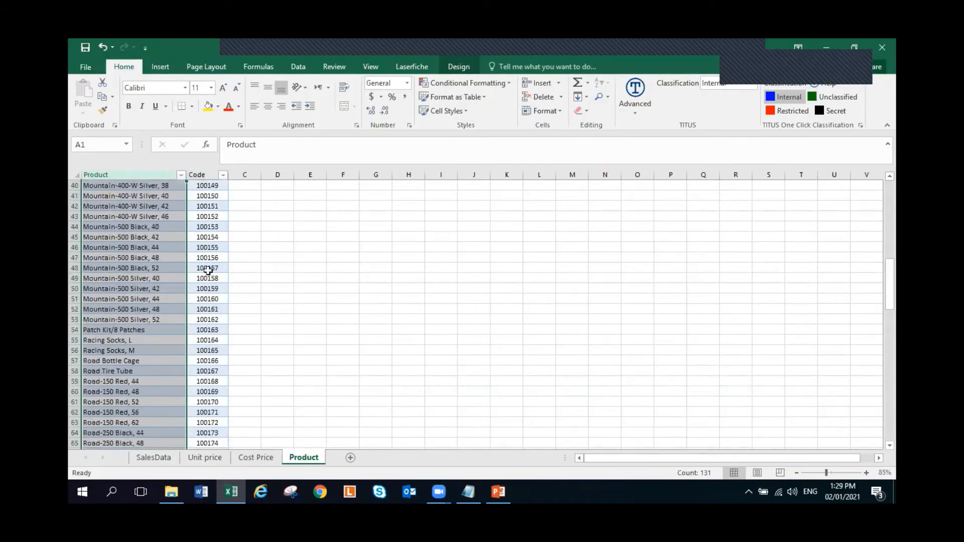
Return to the SalesData sheet by way of Cost Price and Unit price, and select the Order Quantity column.
click(255, 456)
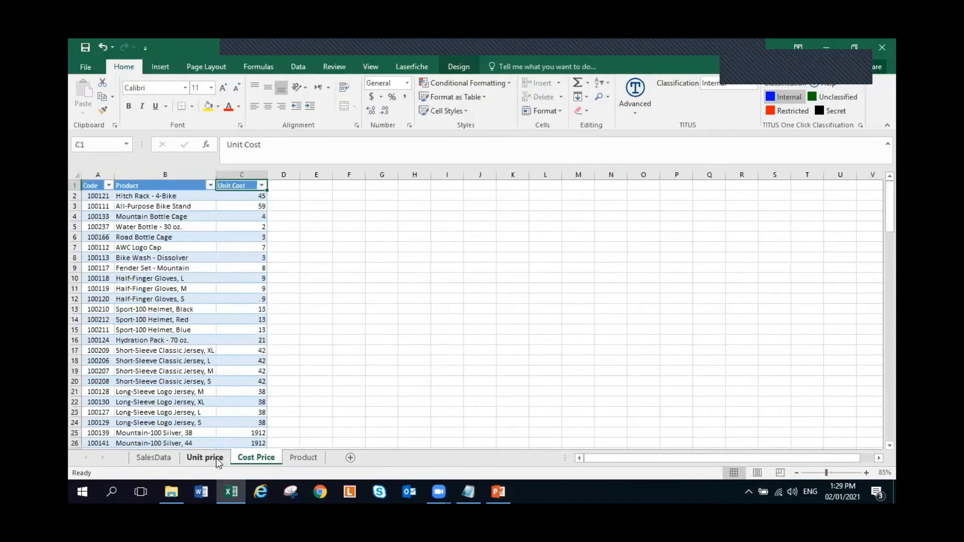
click(191, 458)
click(143, 458)
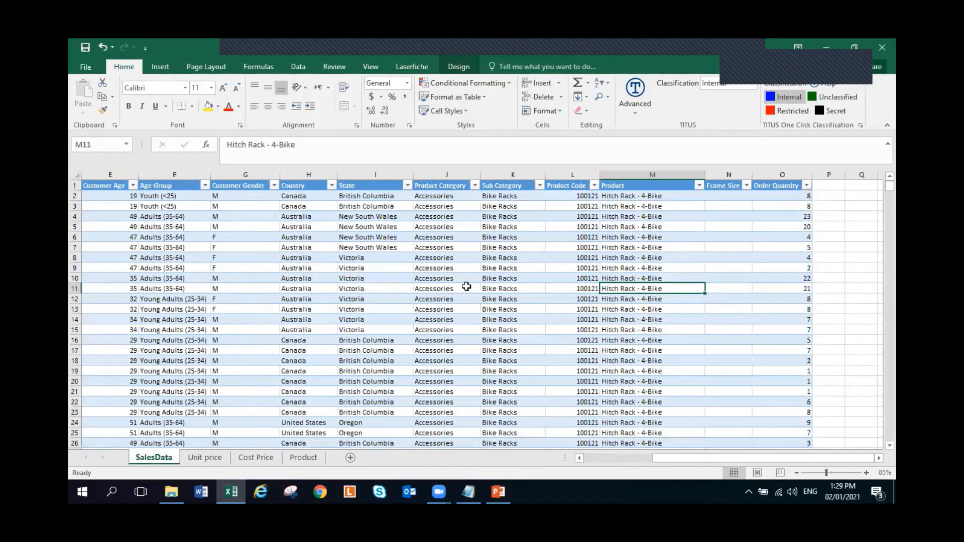
click(857, 266)
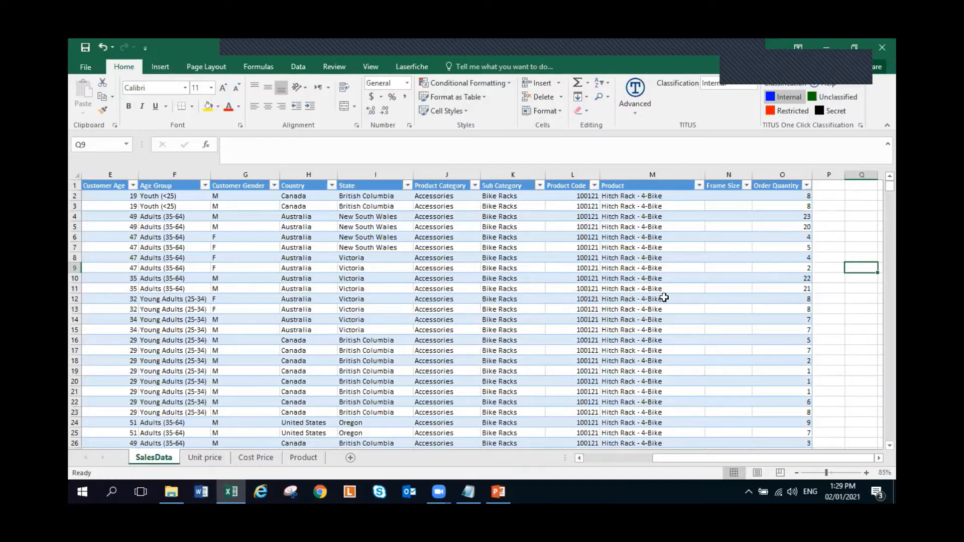
click(779, 175)
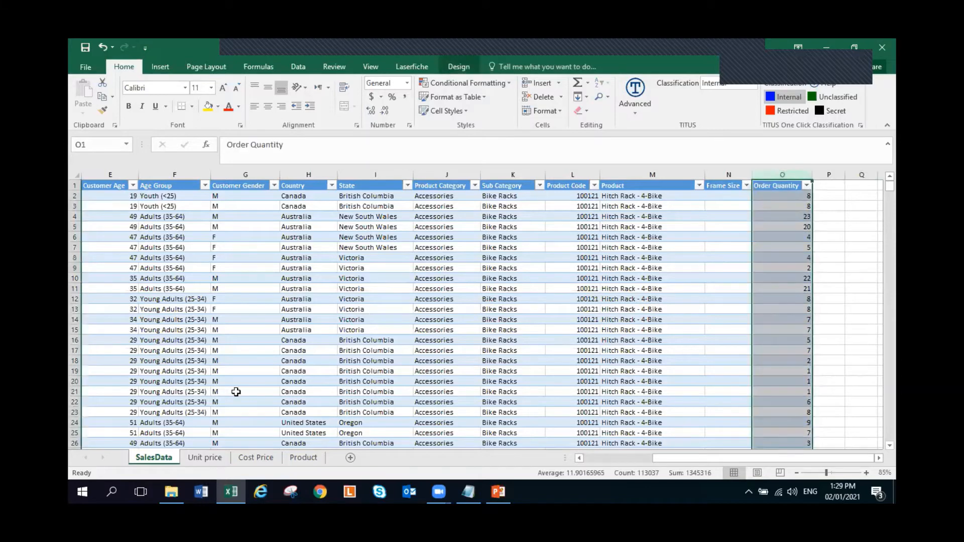
Go through the Unit price, Cost Price and Product sheets again to compare them with SalesData.
click(219, 459)
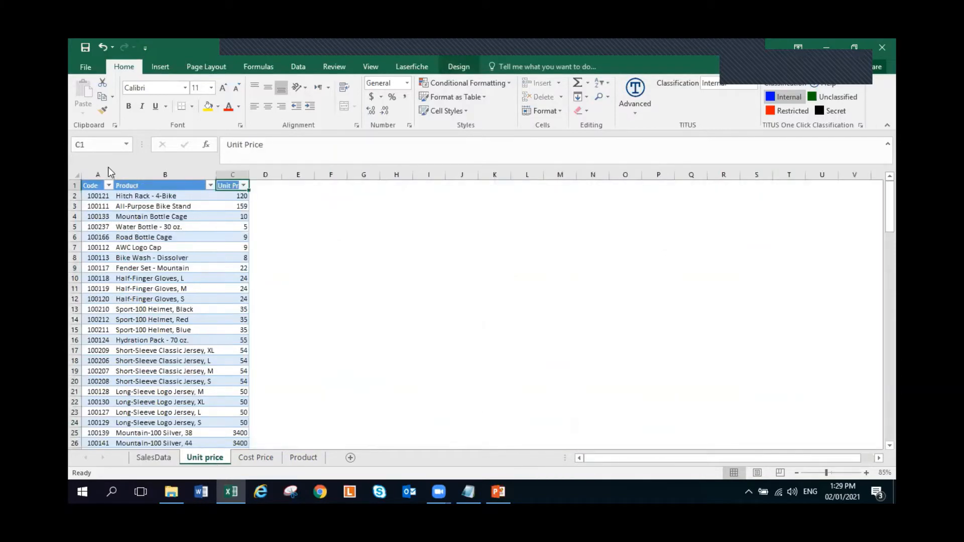
click(271, 458)
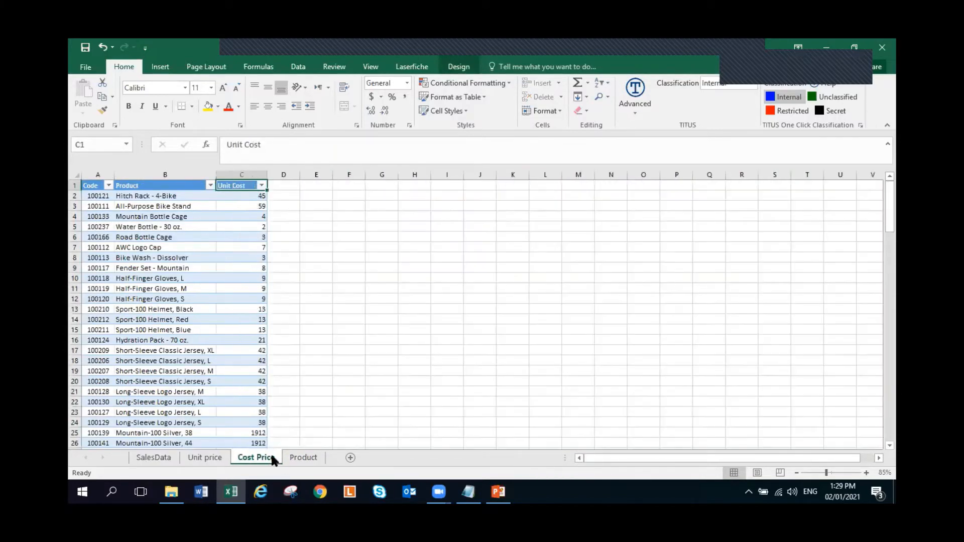
click(307, 457)
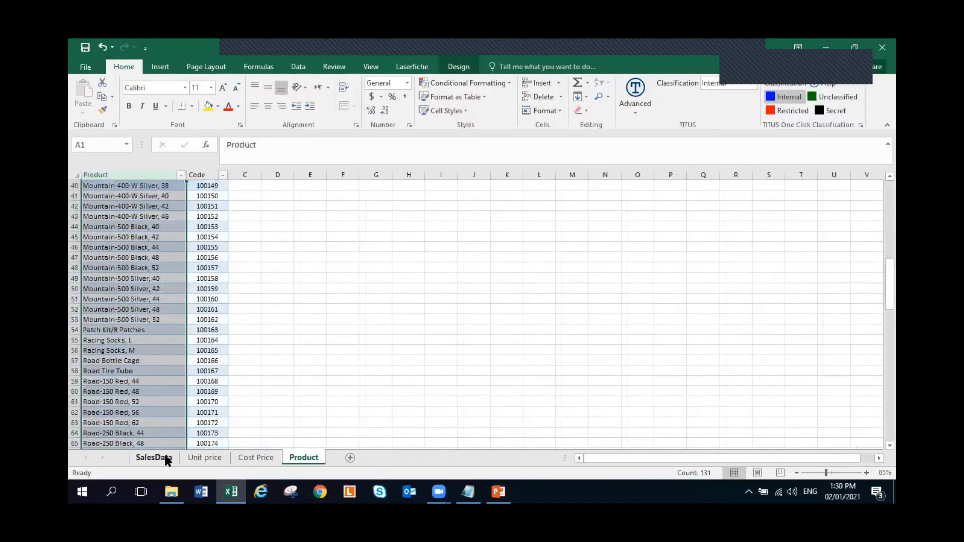
click(152, 457)
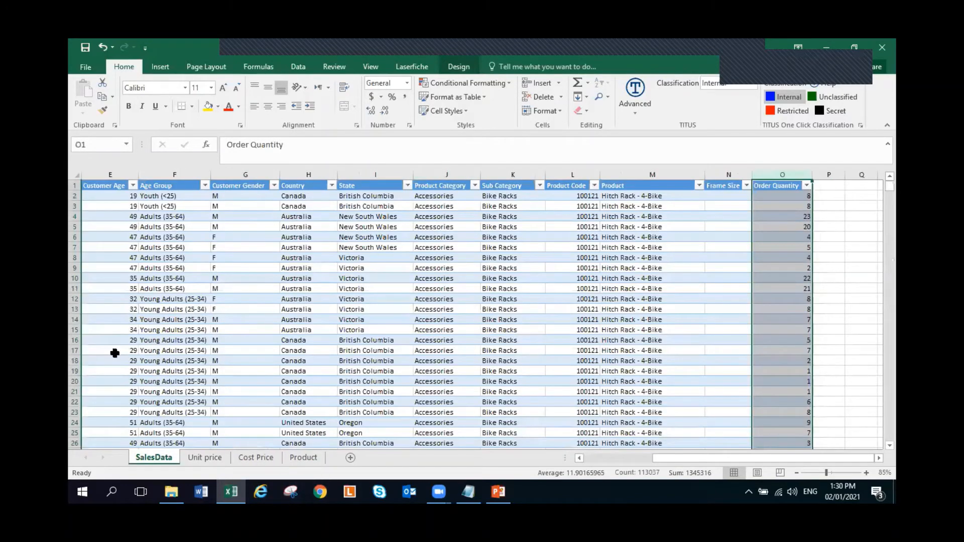
click(201, 459)
click(291, 457)
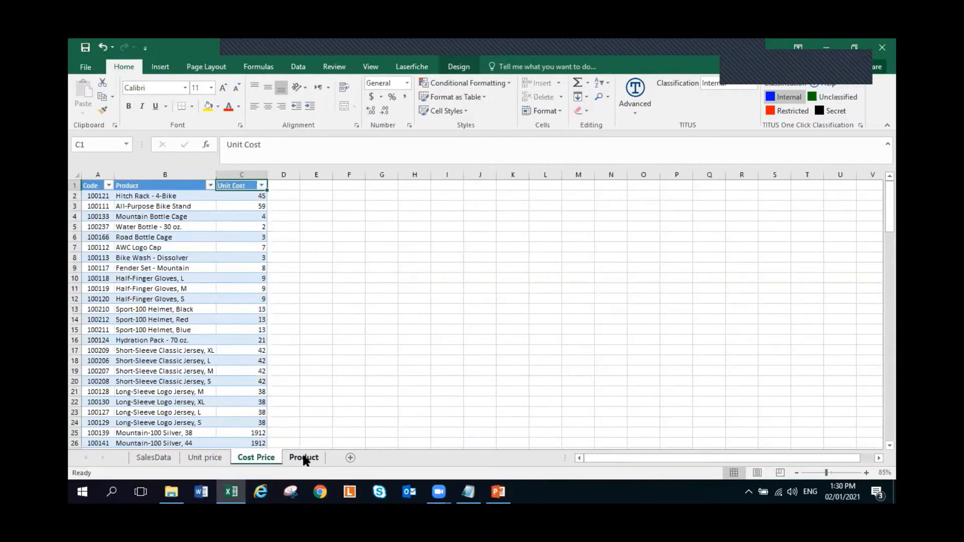
click(148, 458)
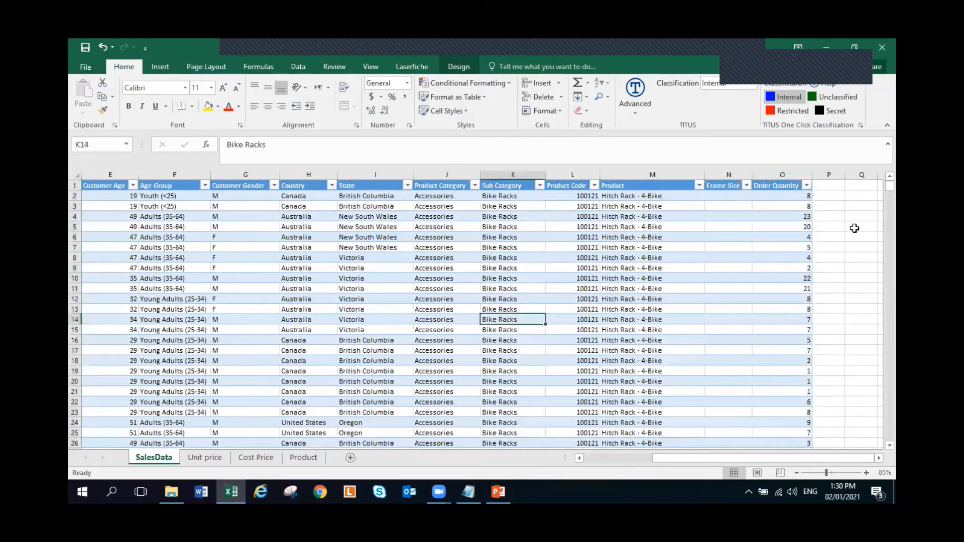
click(855, 226)
Close the Sales Data in multiple tables workbook with its changes saved, and close the Session - 6 folder window.
click(883, 48)
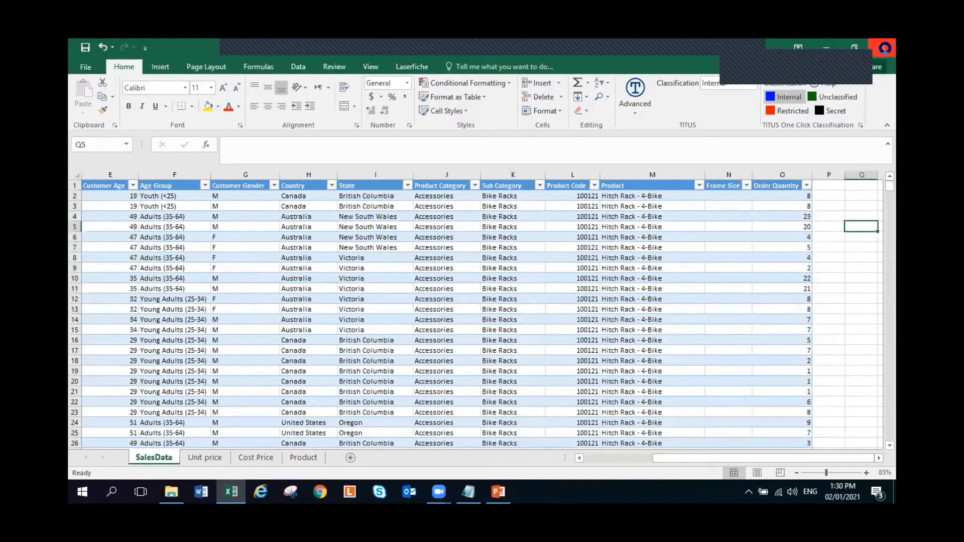
click(426, 279)
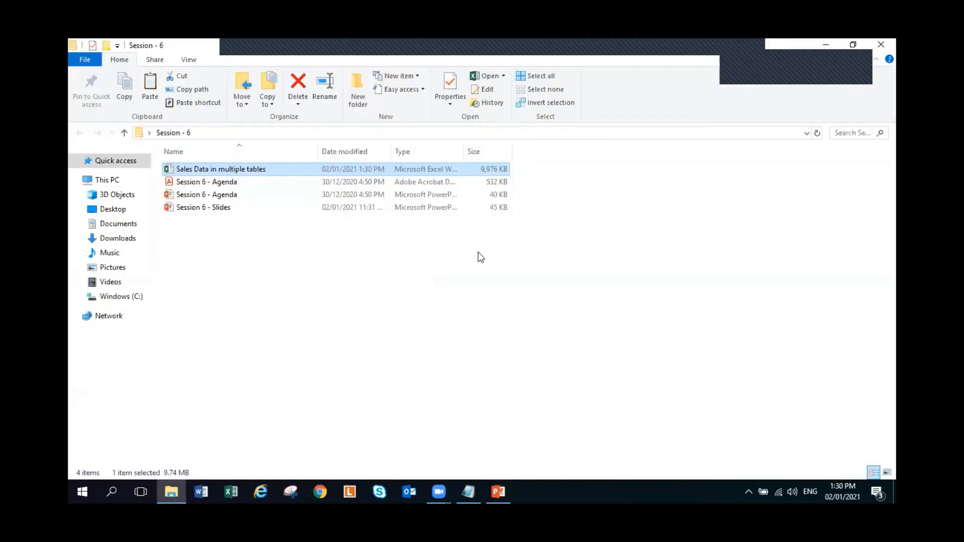
click(882, 44)
Launch Power BI Desktop, dismiss the update notice and the start screen, and collapse the Filters pane.
double_click(95, 372)
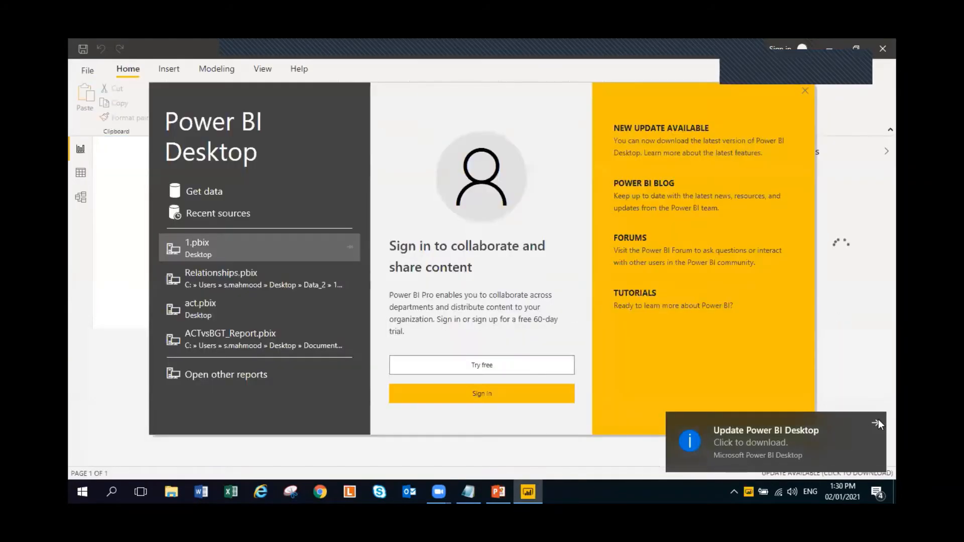
click(877, 419)
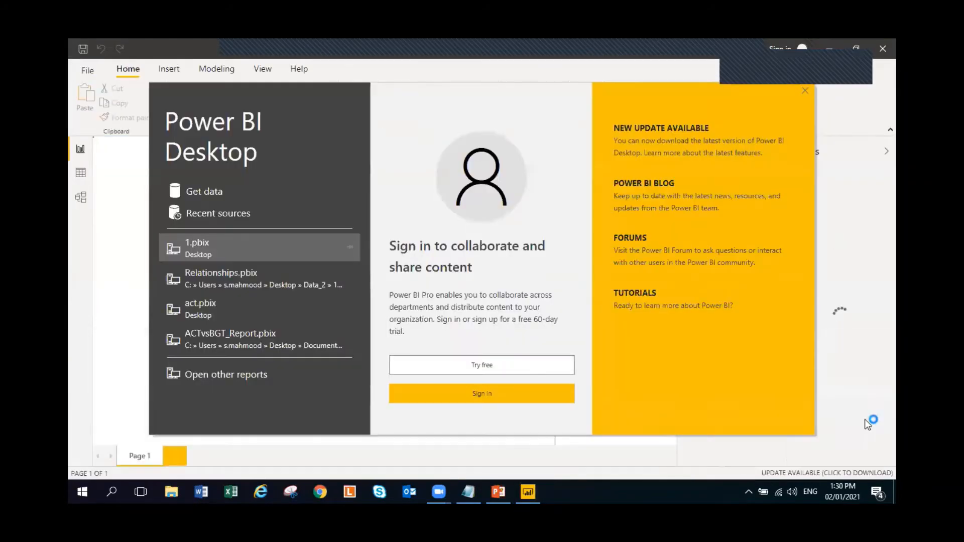
click(804, 90)
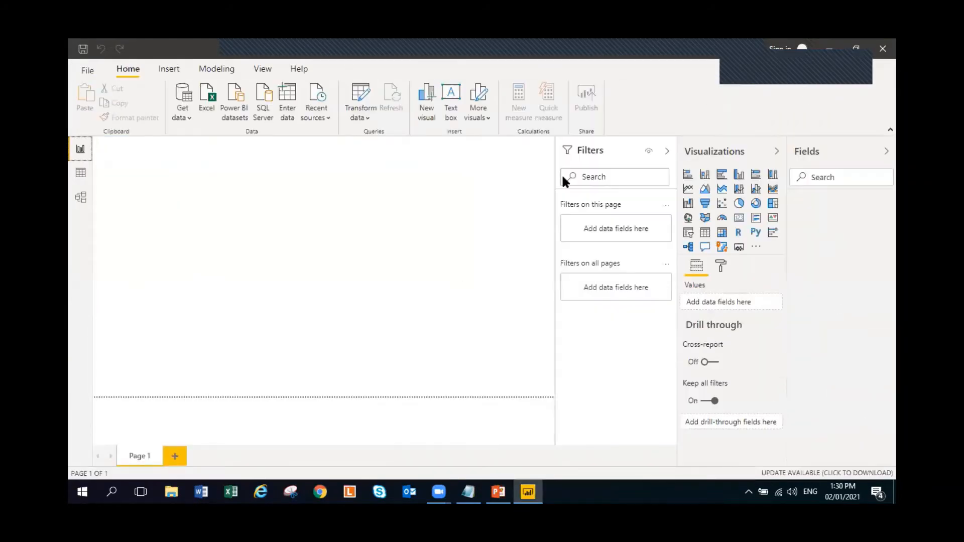
click(666, 151)
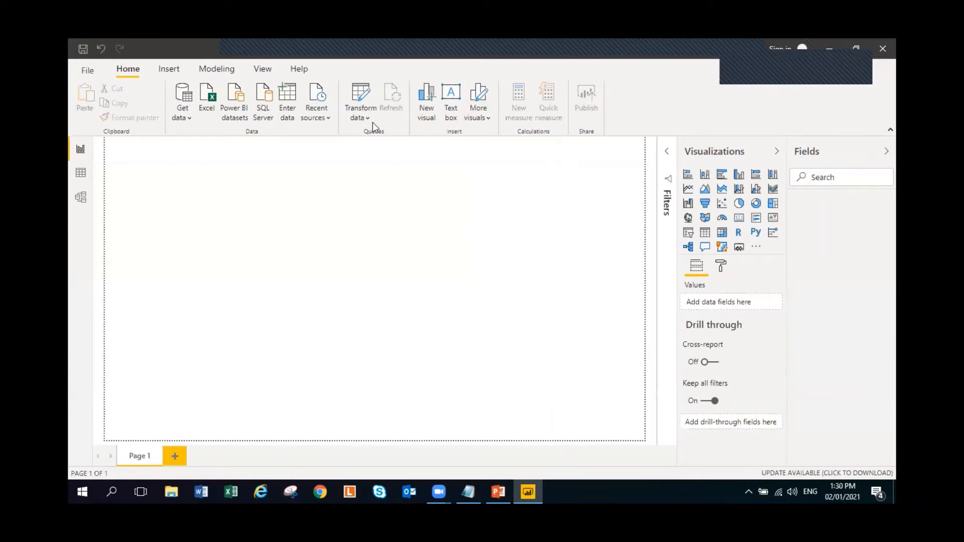
Connect to the Excel workbook Sales Data in multiple tables from the Session - 6 folder on the Desktop.
click(186, 116)
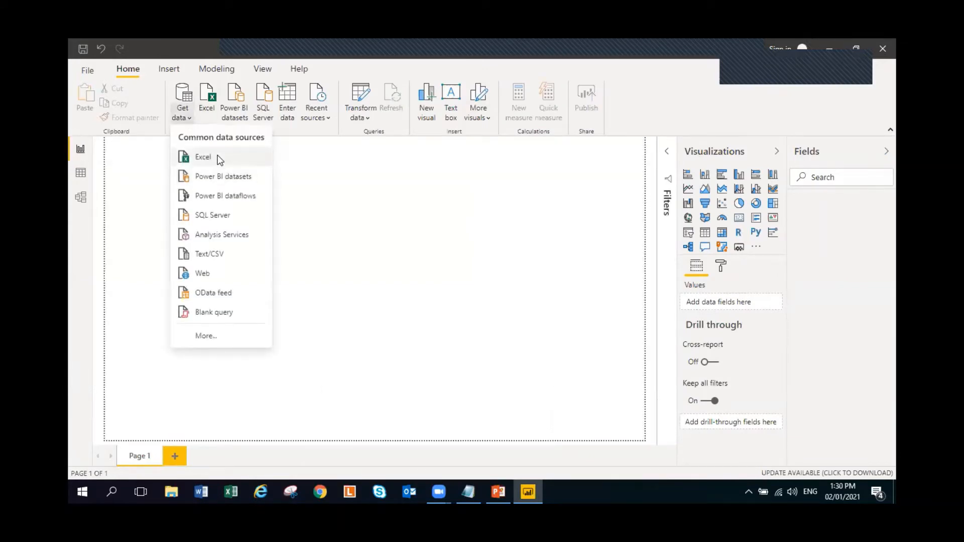
click(218, 158)
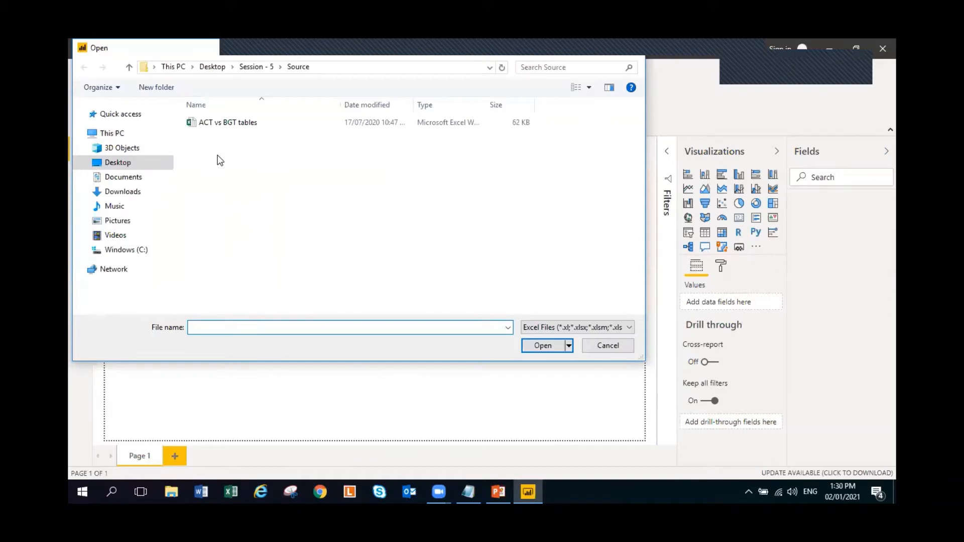
click(123, 164)
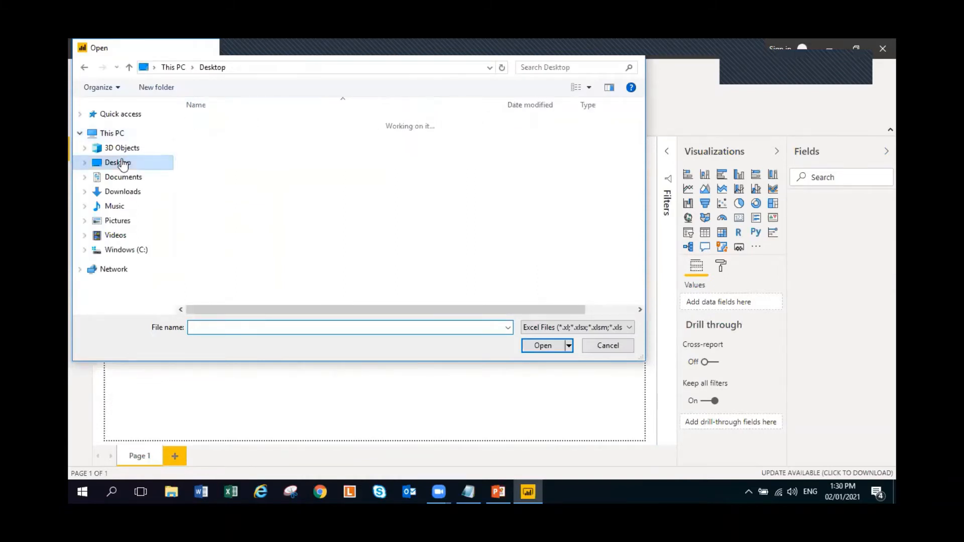
double_click(217, 200)
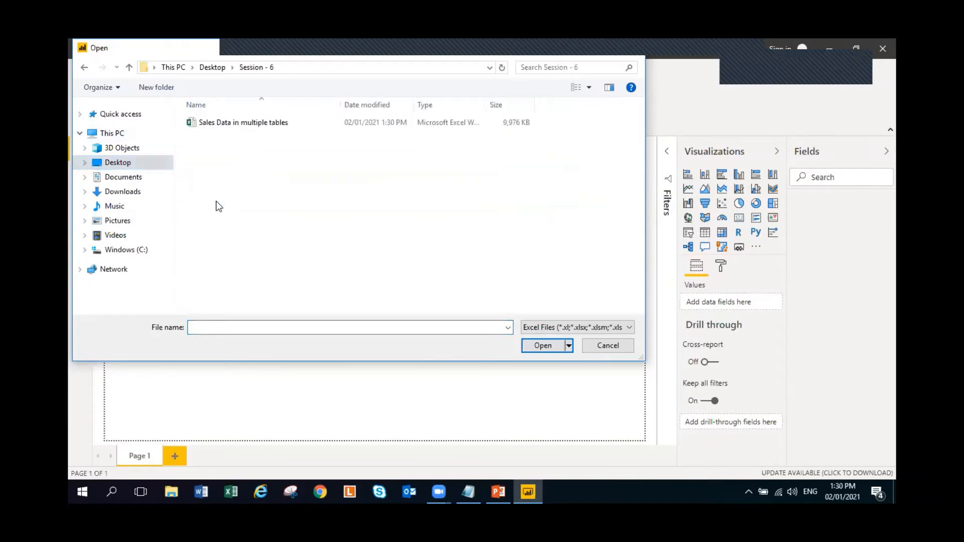
click(239, 124)
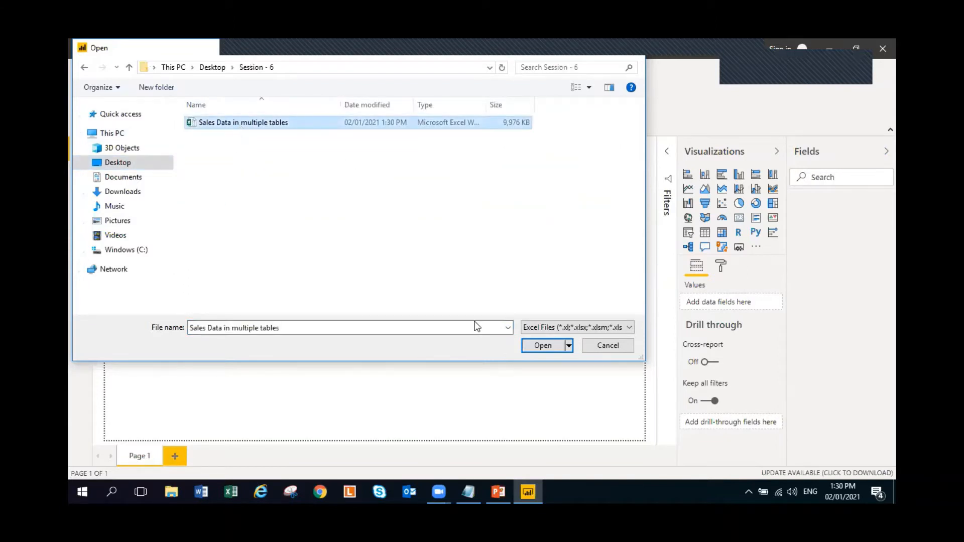
click(548, 350)
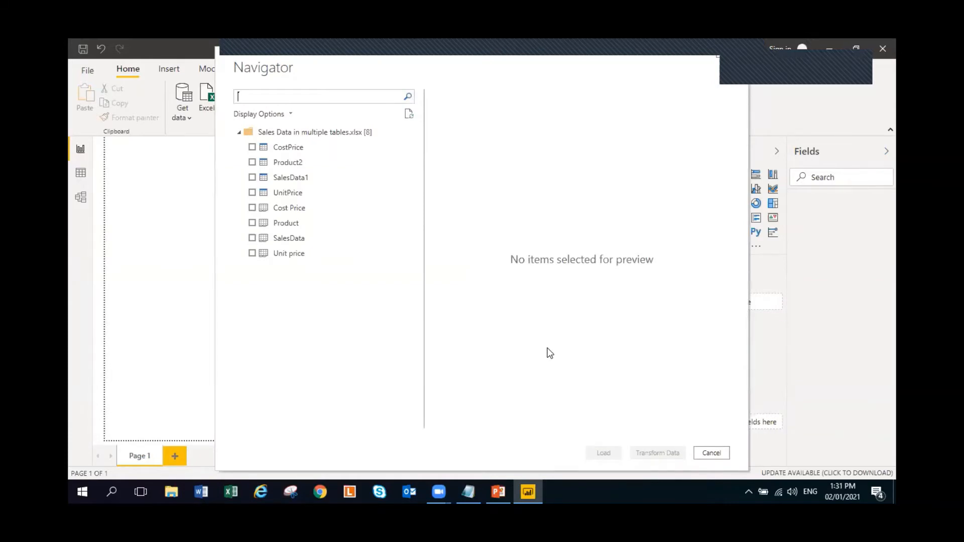
Choose the CostPrice, Product2, SalesData1 and UnitPrice tables for import and open them for transformation in Power Query Editor.
click(252, 148)
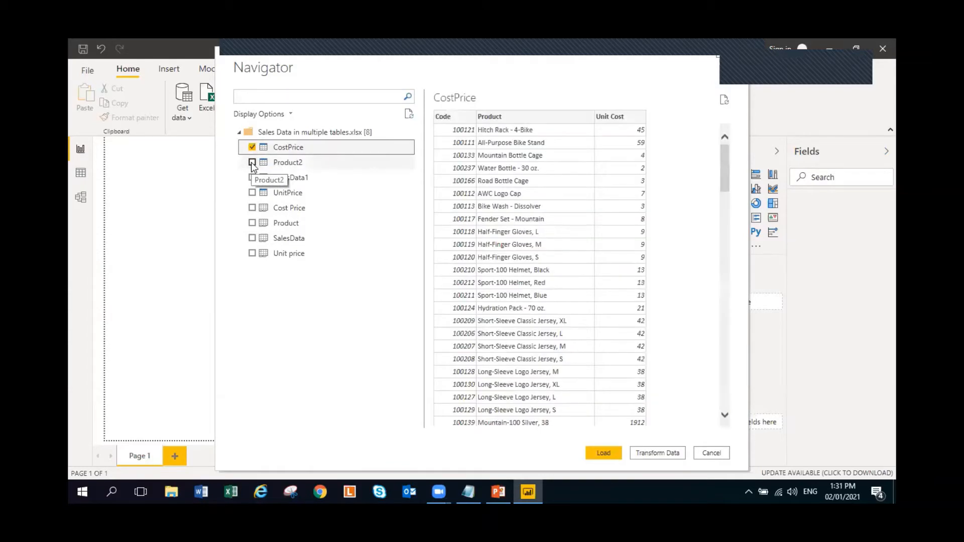
click(252, 162)
click(252, 177)
click(252, 192)
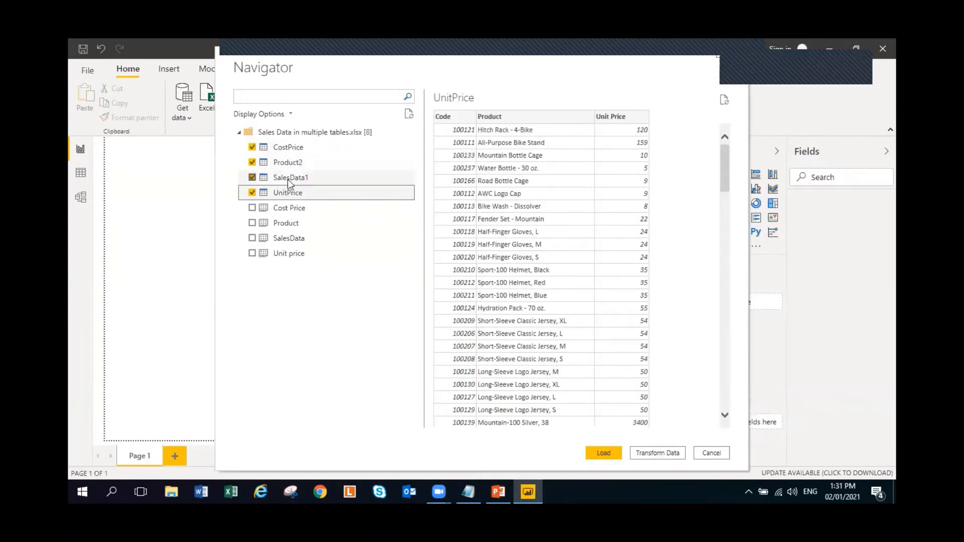
click(657, 454)
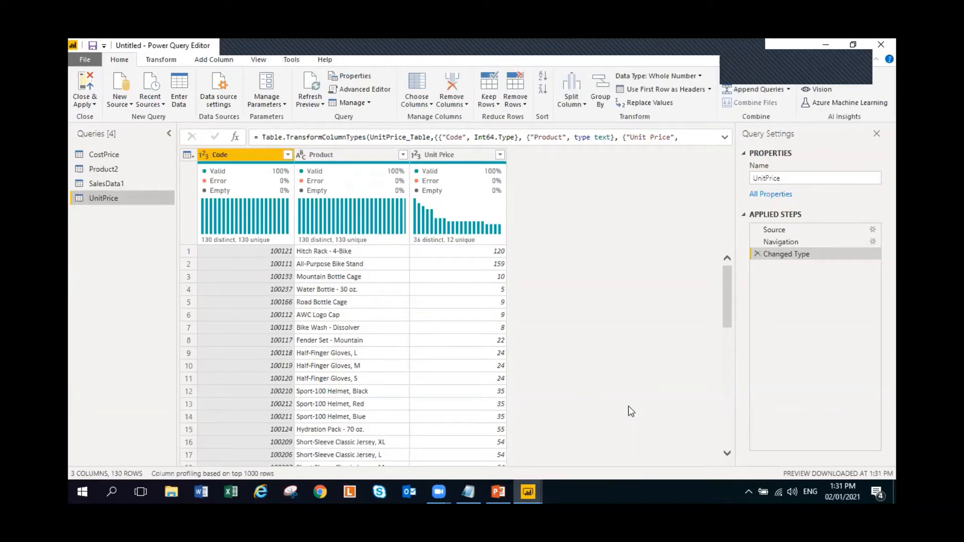
Check the Product and Unit Cost columns of the CostPrice query, and rename the Product2 query as Product.
click(119, 162)
click(119, 158)
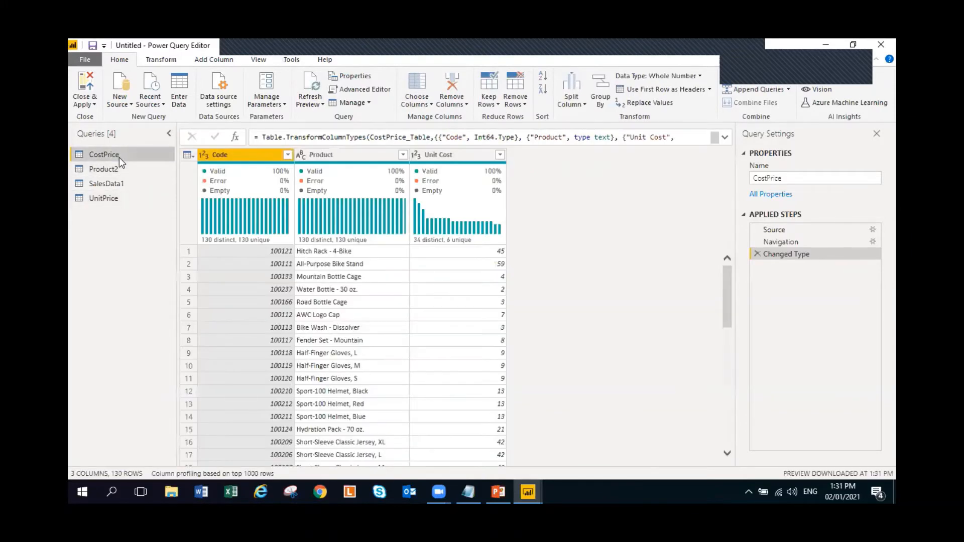
click(327, 154)
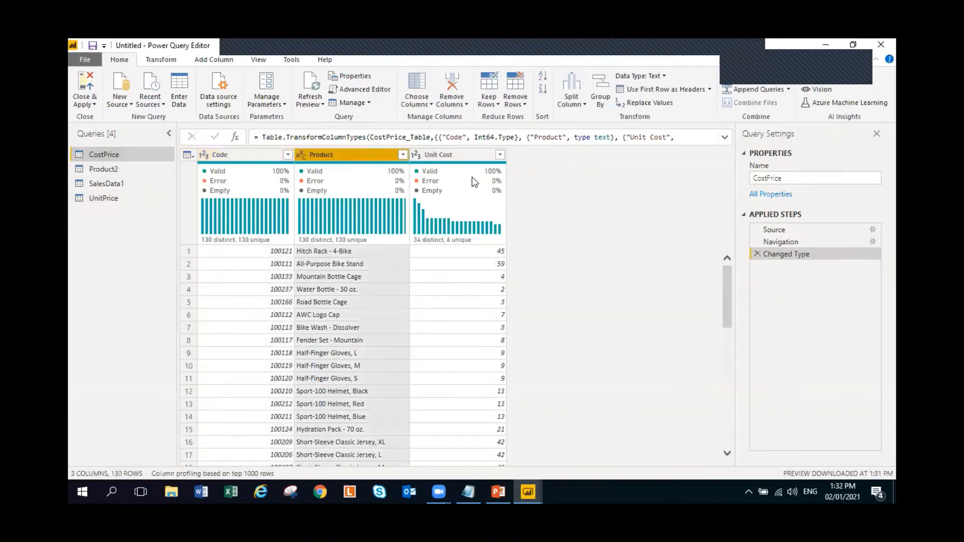
click(469, 156)
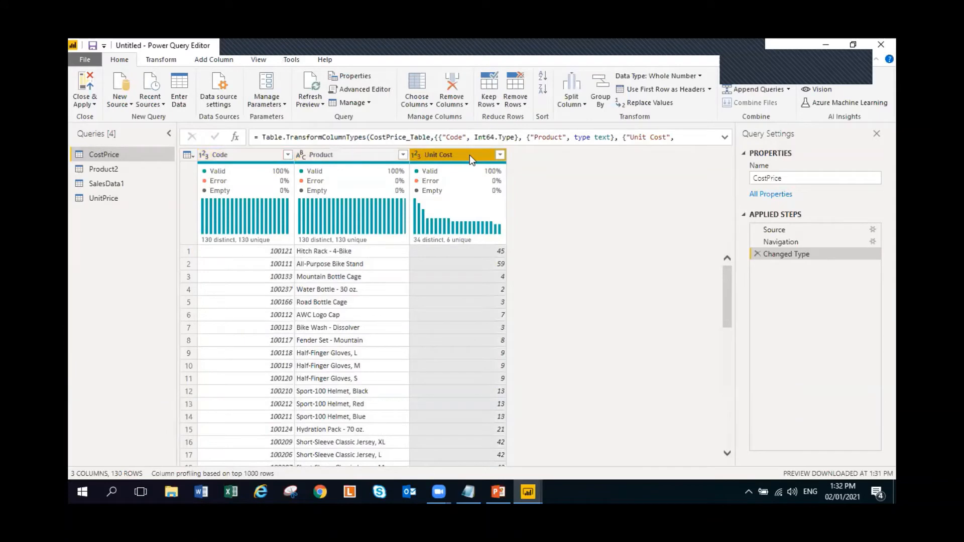
click(95, 169)
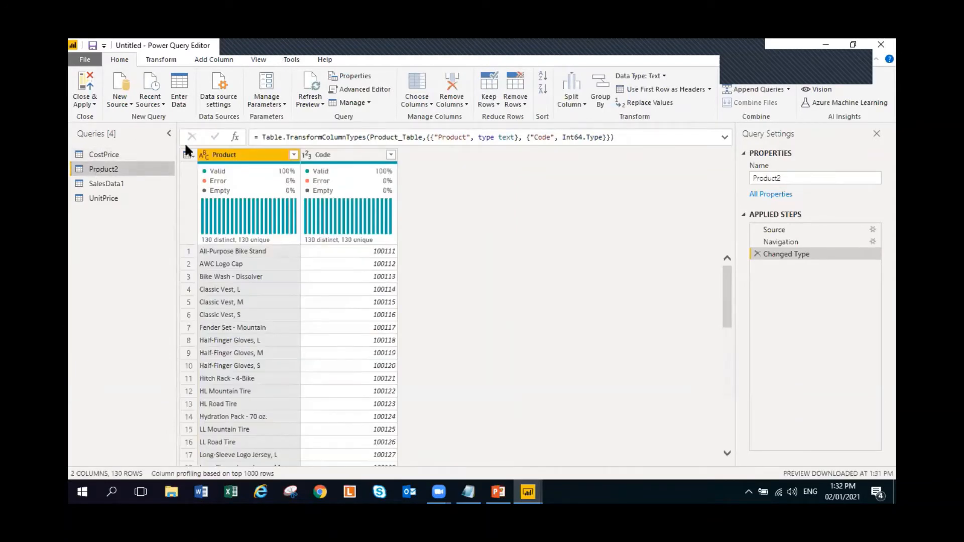
click(792, 179)
key(BackSpace)
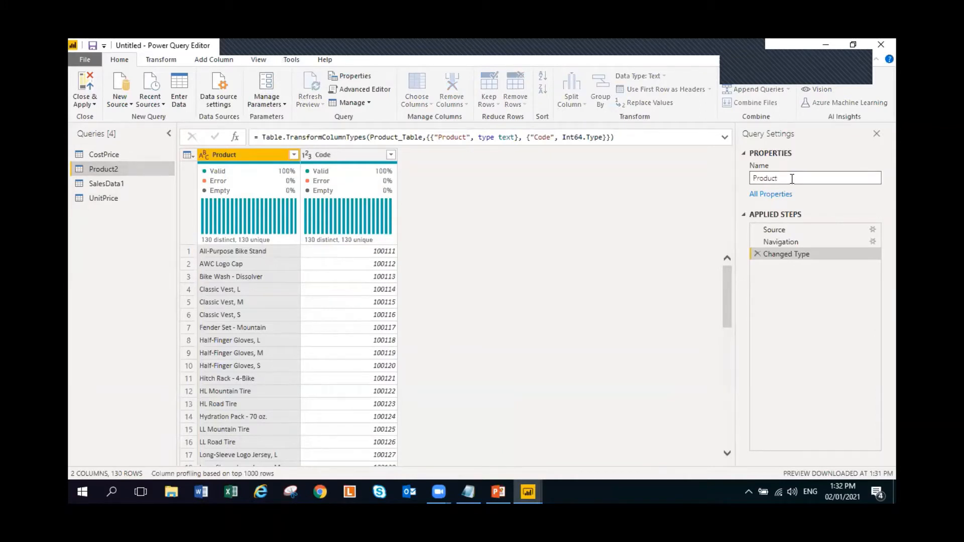
click(119, 180)
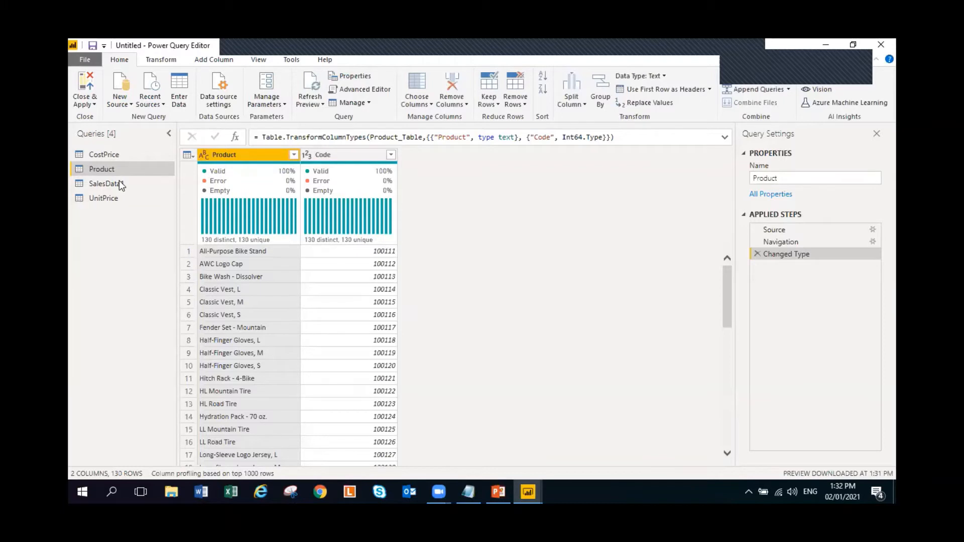
Rename the SalesData1 query as SalesData.
click(122, 184)
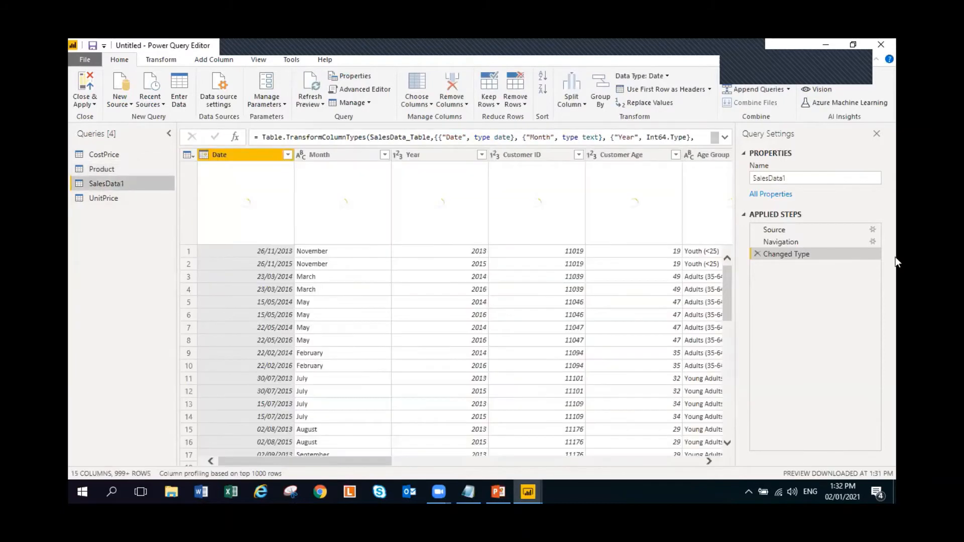
click(797, 178)
key(BackSpace)
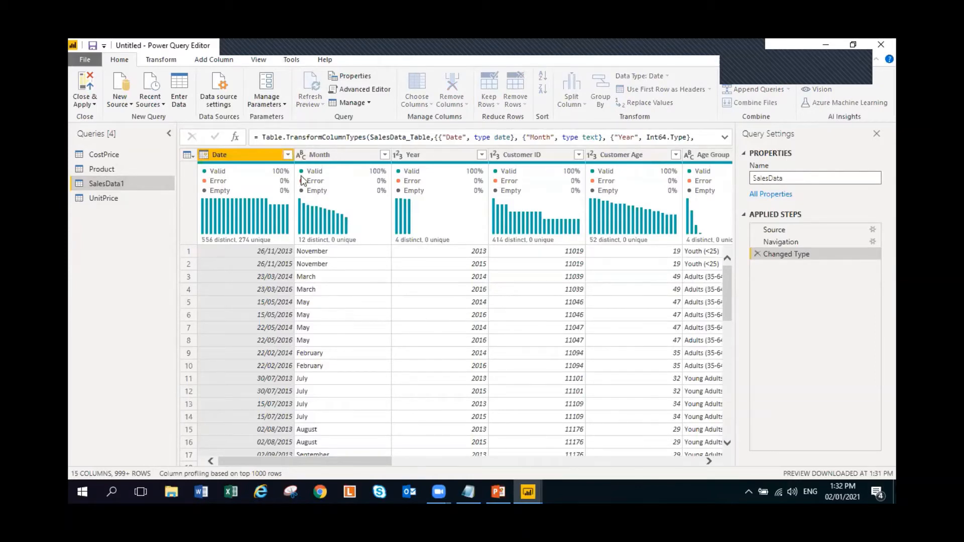
key(Return)
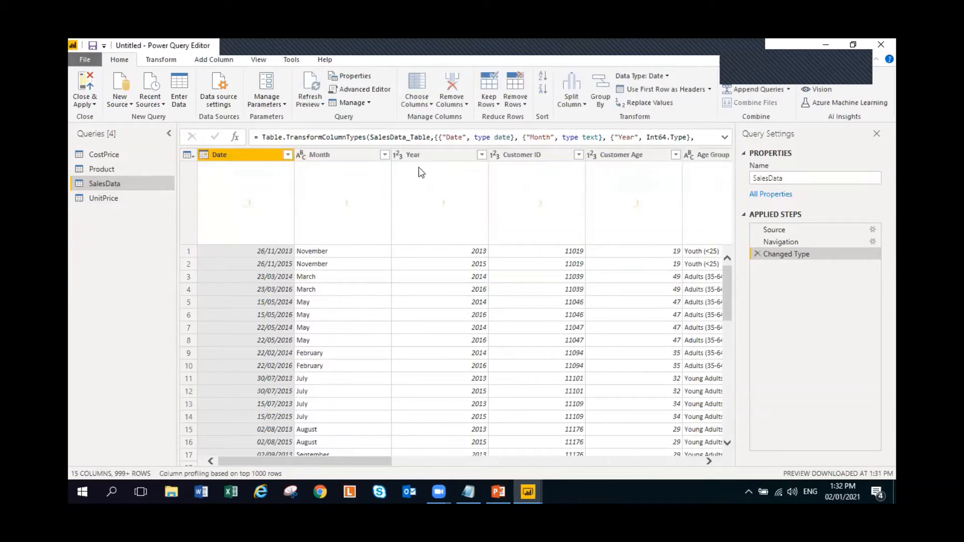
Go through the SalesData columns from Month to Order Quantity and remove the empty Frame Size column.
click(335, 154)
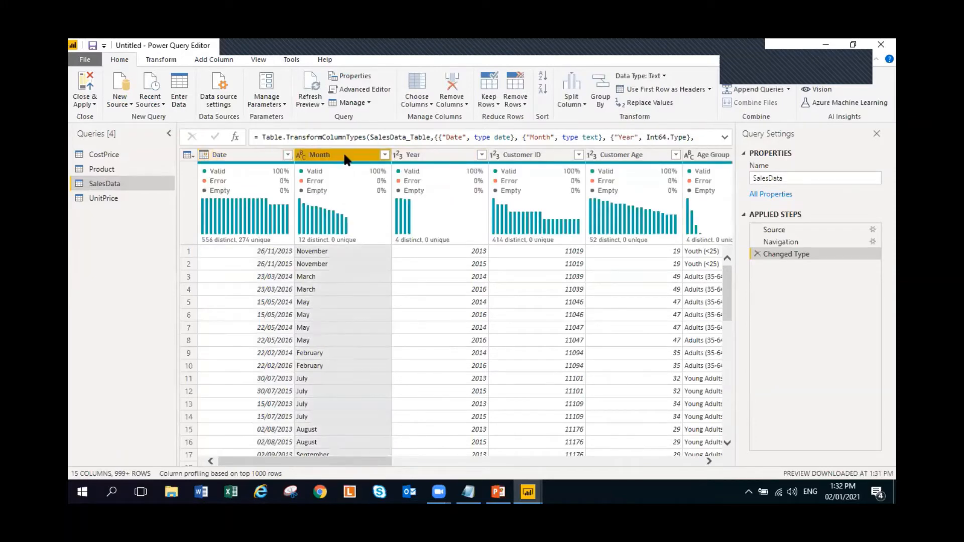
click(418, 156)
click(525, 154)
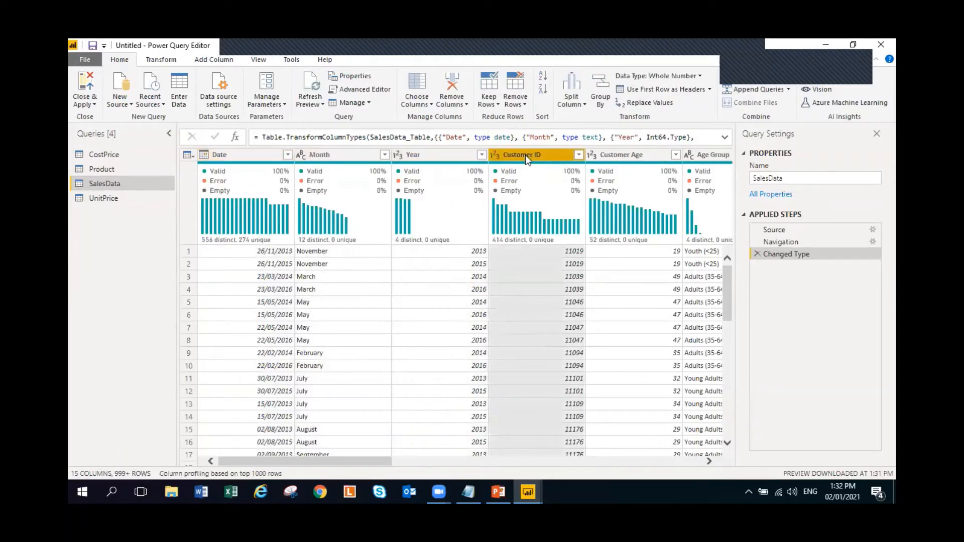
click(635, 154)
click(654, 462)
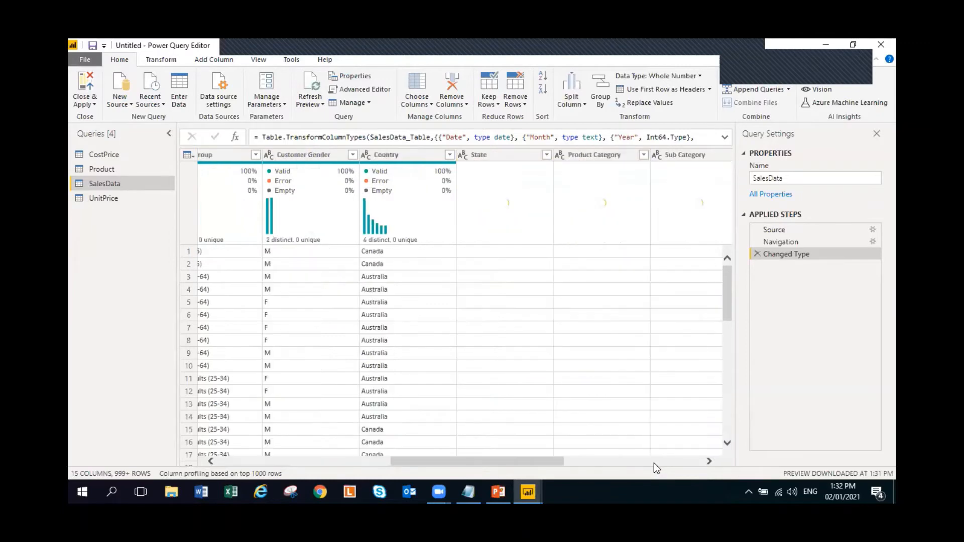
click(654, 461)
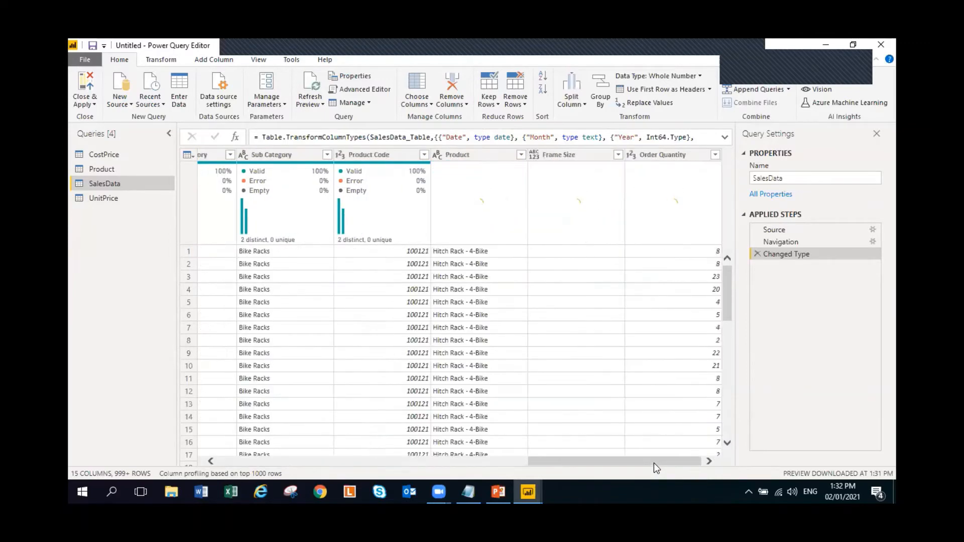
click(569, 155)
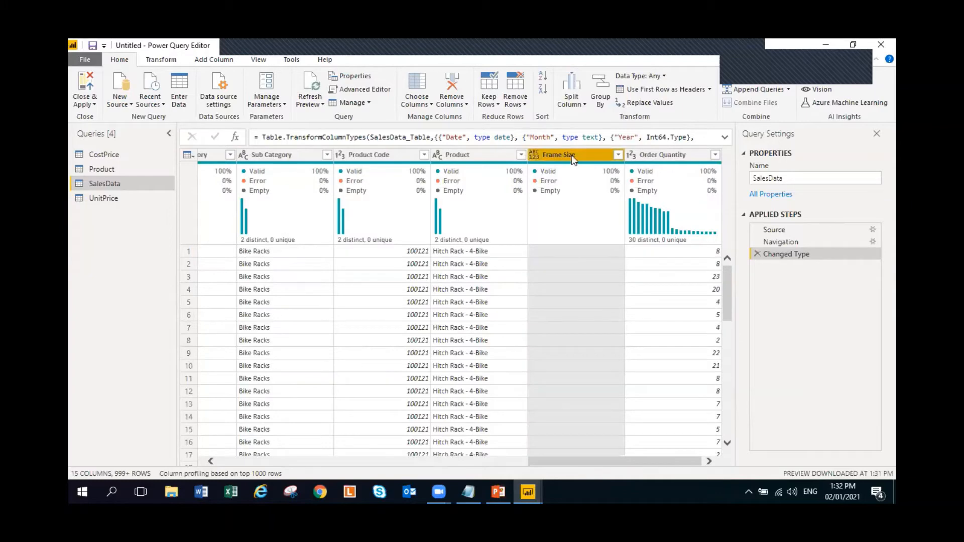
right_click(571, 160)
click(585, 146)
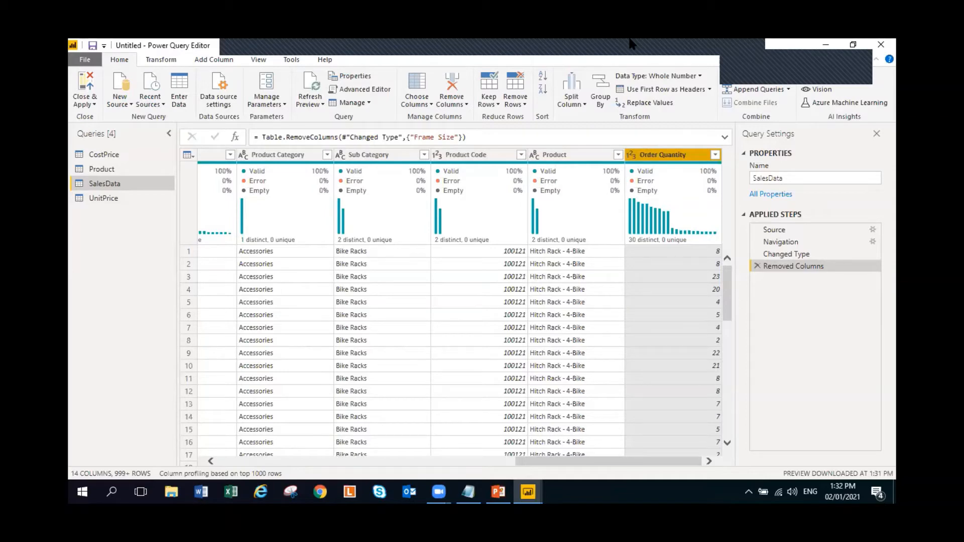
Check the Product and Unit Price columns of the UnitPrice query, and remove the Month and Year columns from SalesData.
click(125, 200)
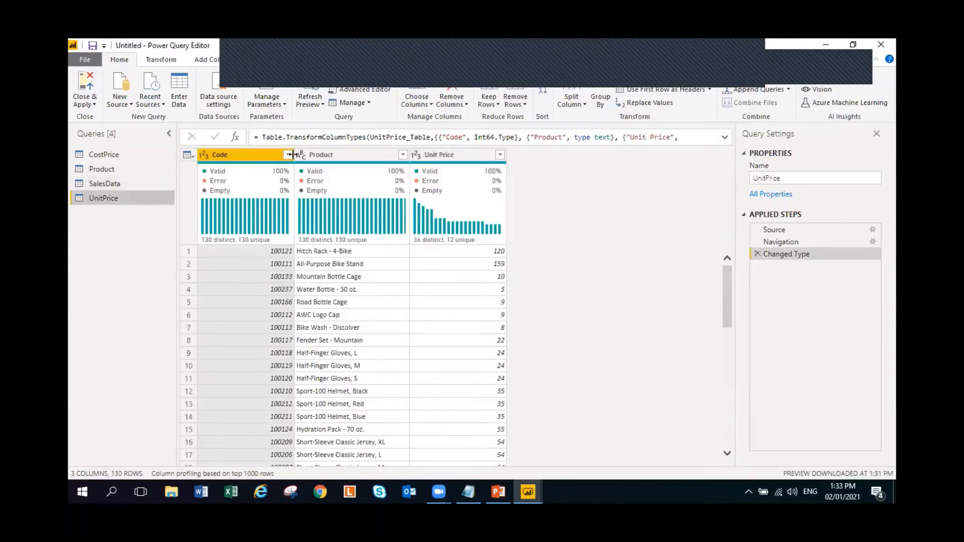
ctrl+click(329, 158)
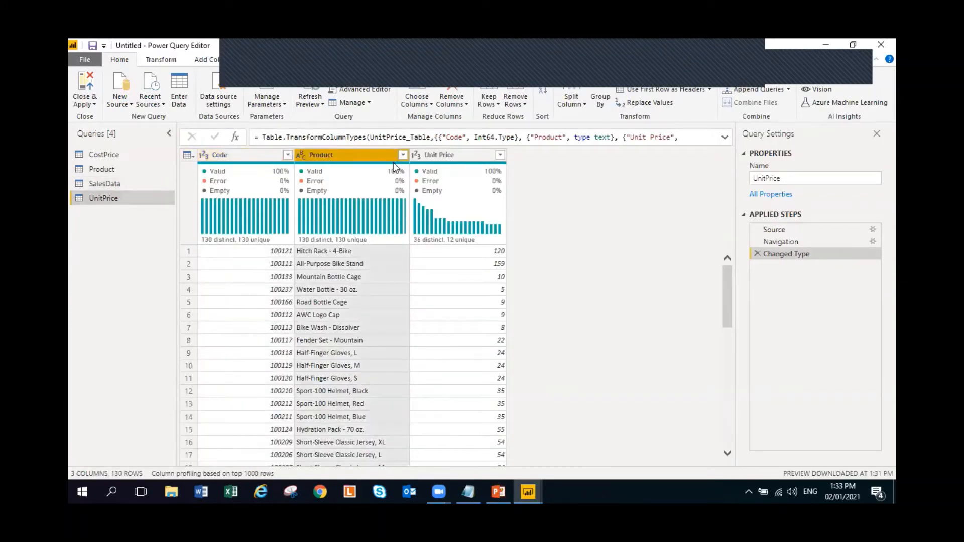
click(453, 155)
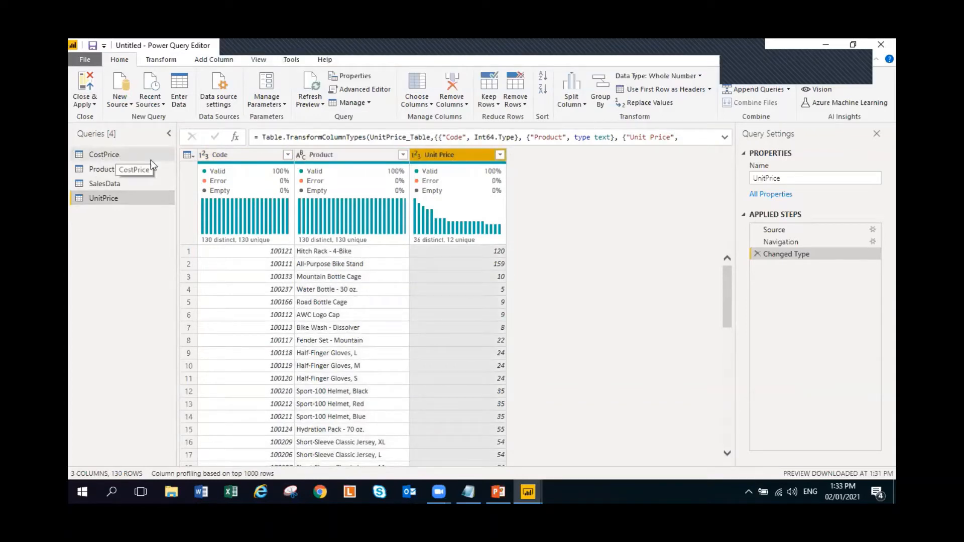
click(114, 184)
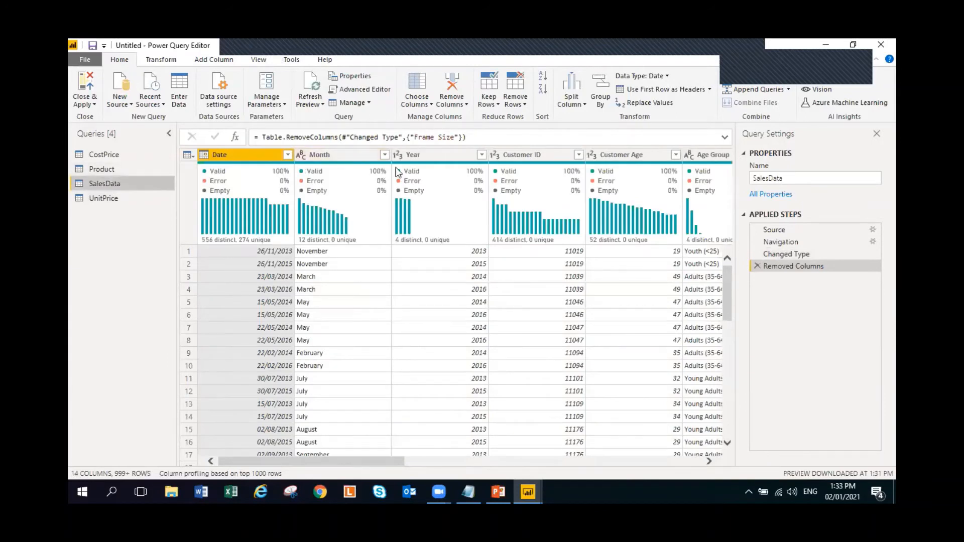
right_click(358, 156)
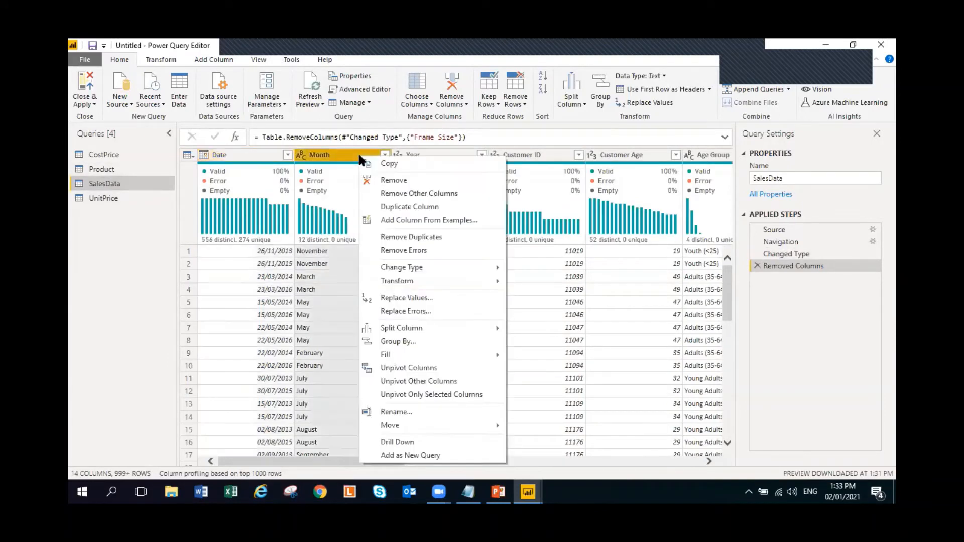
click(394, 179)
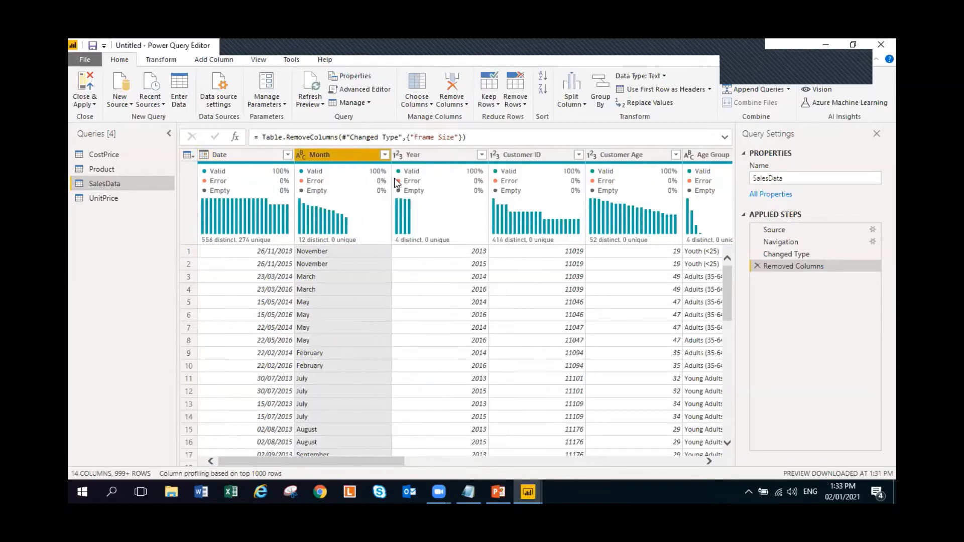
right_click(341, 158)
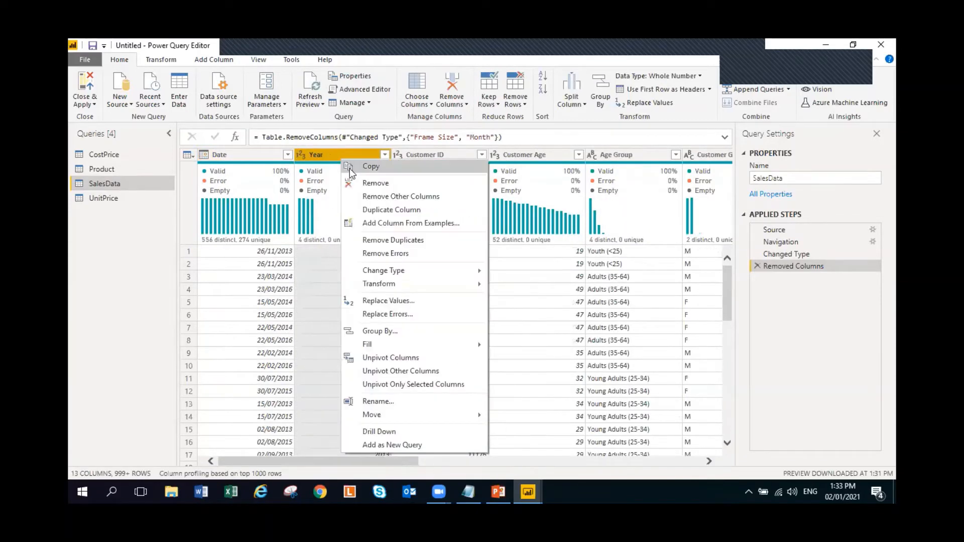
click(372, 178)
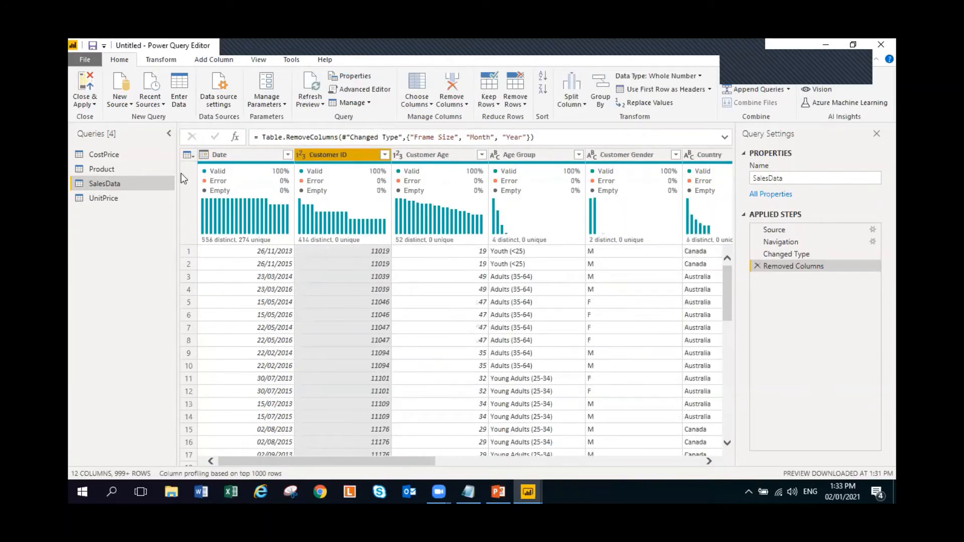
Revisit the CostPrice query, apply the query changes to load all four tables, and show the Report view.
click(105, 156)
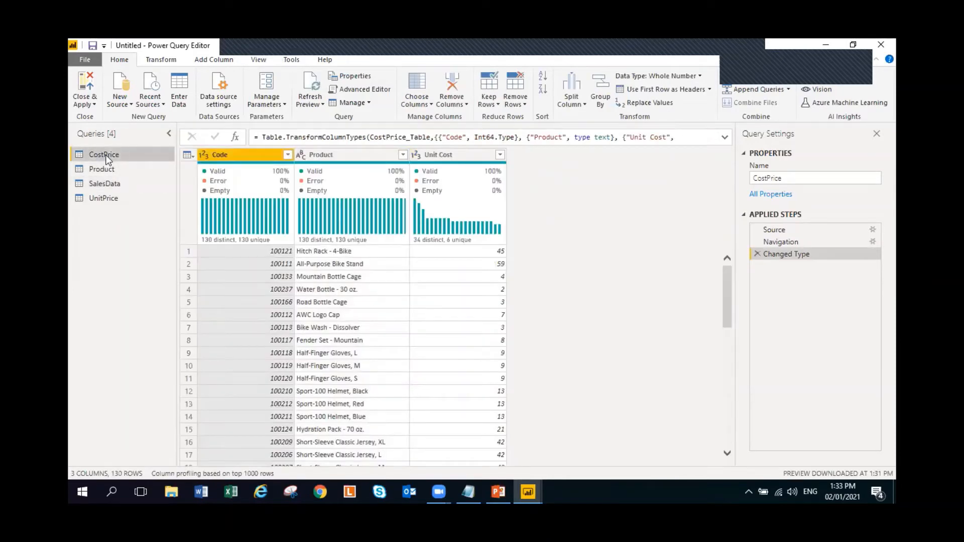
click(85, 85)
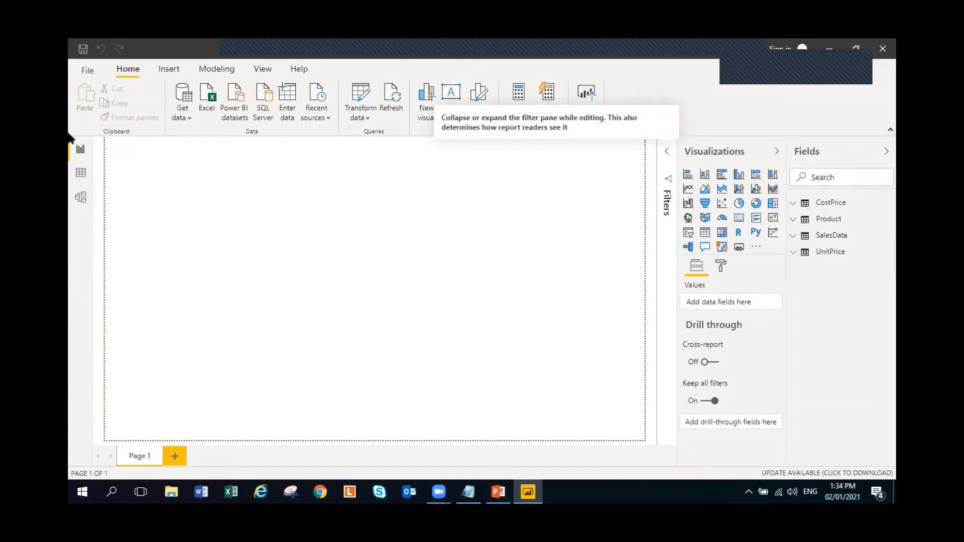
click(82, 156)
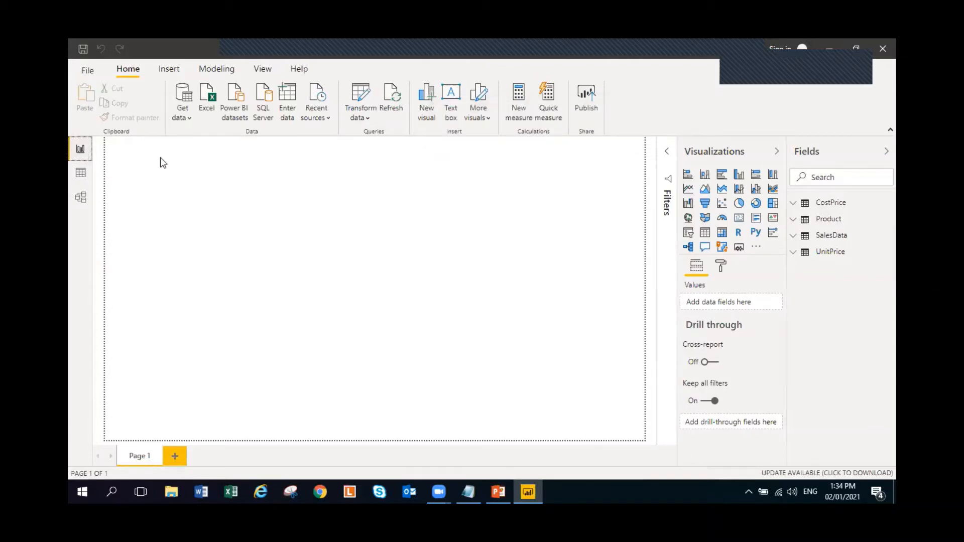
In the Model view's relationship manager, delete the Product (Code)–CostPrice (Code) and SalesData (Product)–CostPrice (Product) relationships.
click(80, 172)
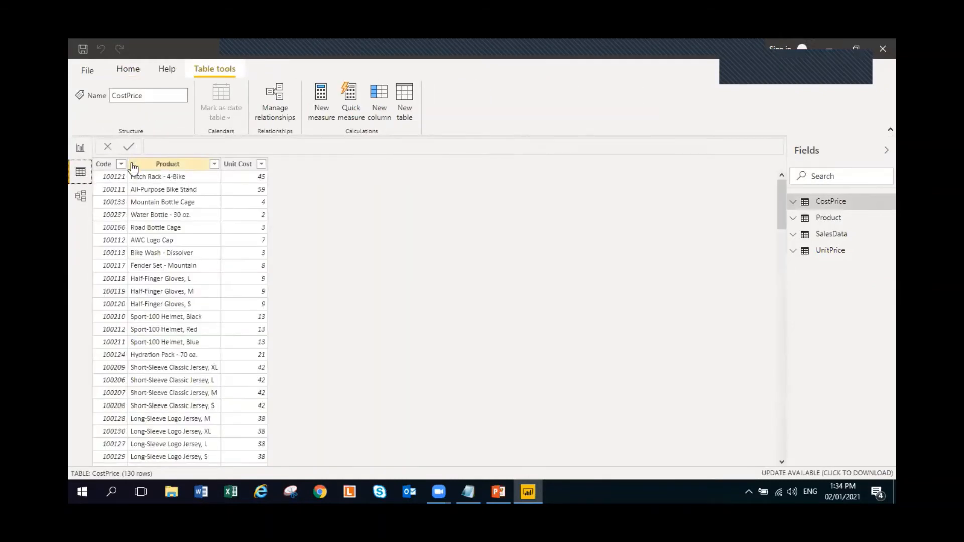
click(80, 201)
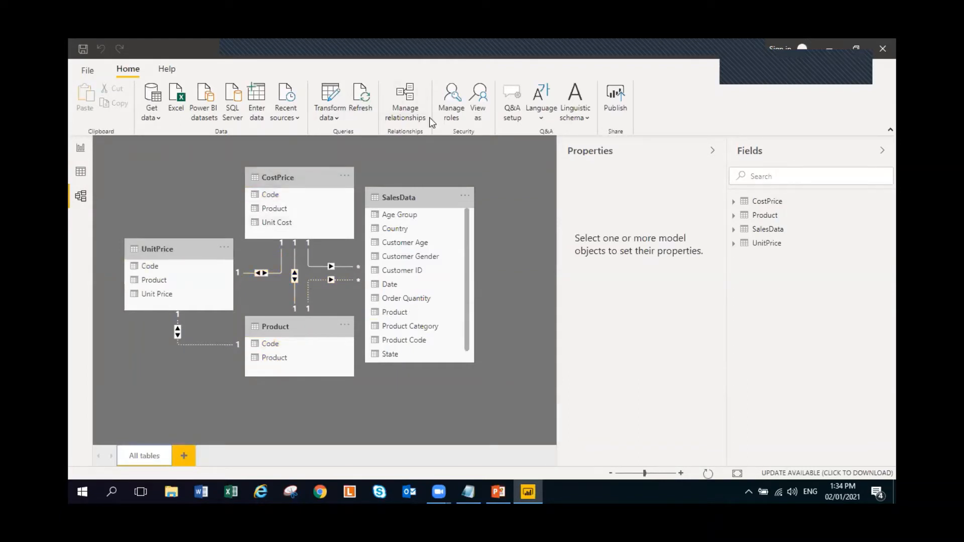
click(411, 98)
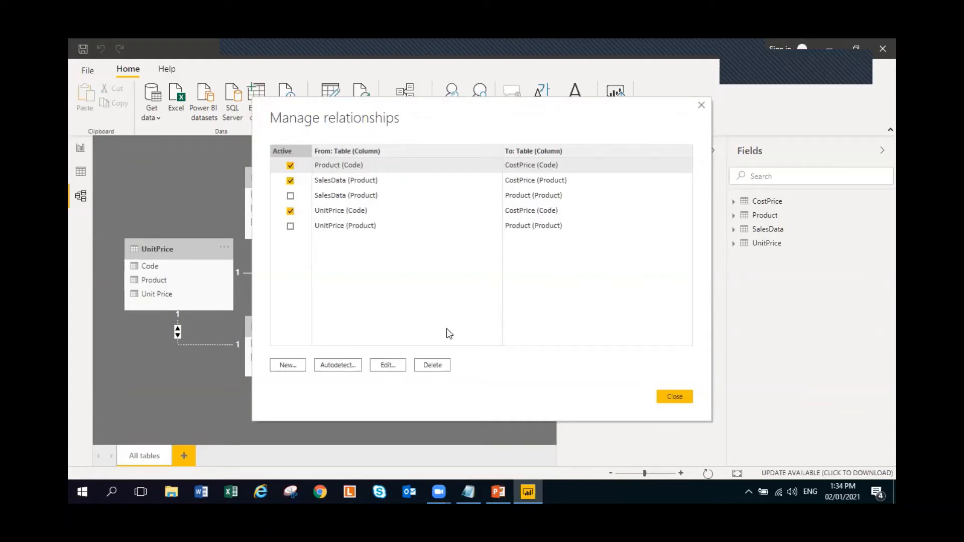
click(432, 365)
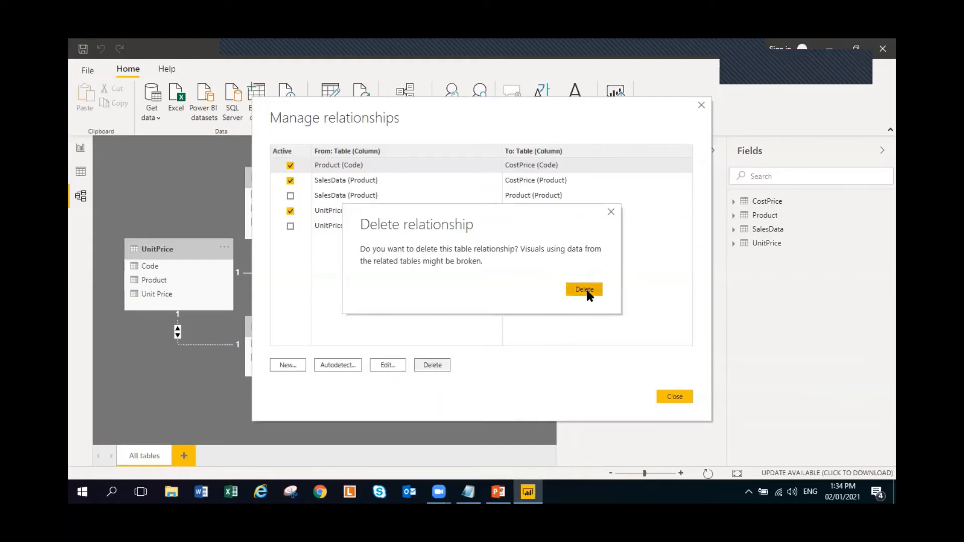
click(585, 290)
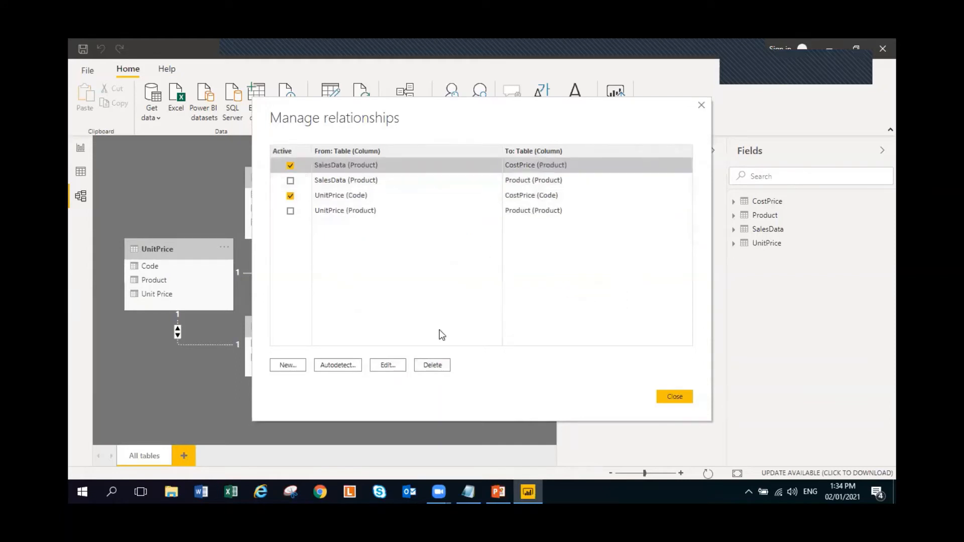
click(436, 363)
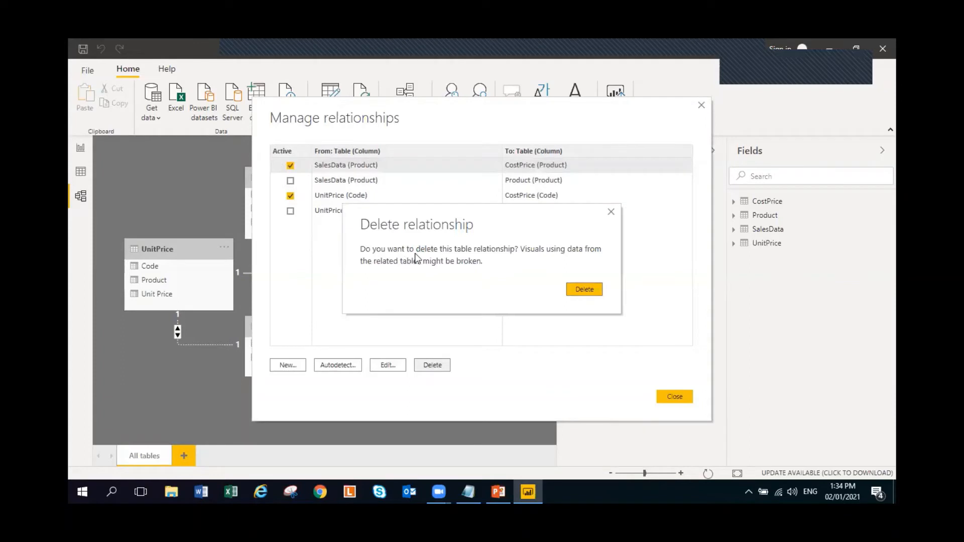
click(583, 291)
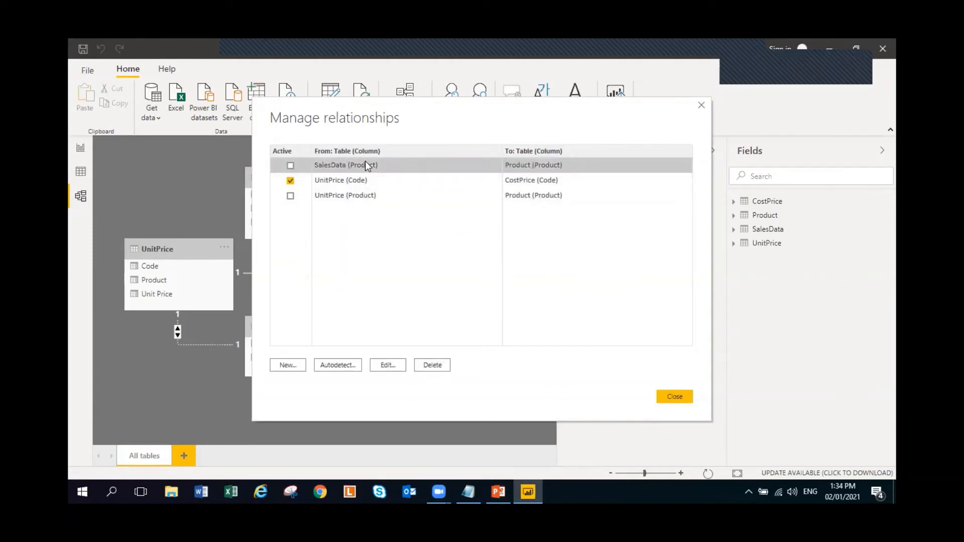
Delete the remaining SalesData–Product, UnitPrice–CostPrice and UnitPrice–Product relationships and close the relationship manager.
click(432, 365)
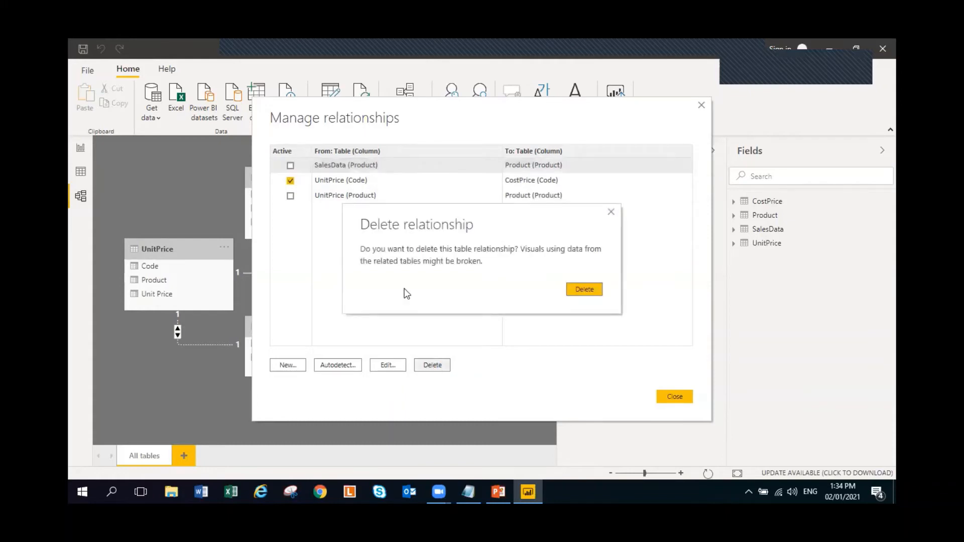
click(592, 291)
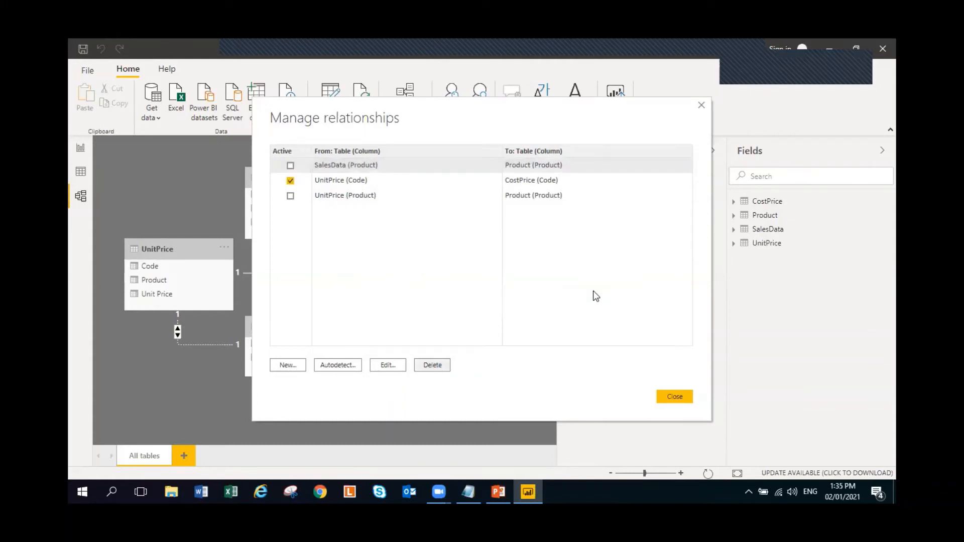
click(441, 365)
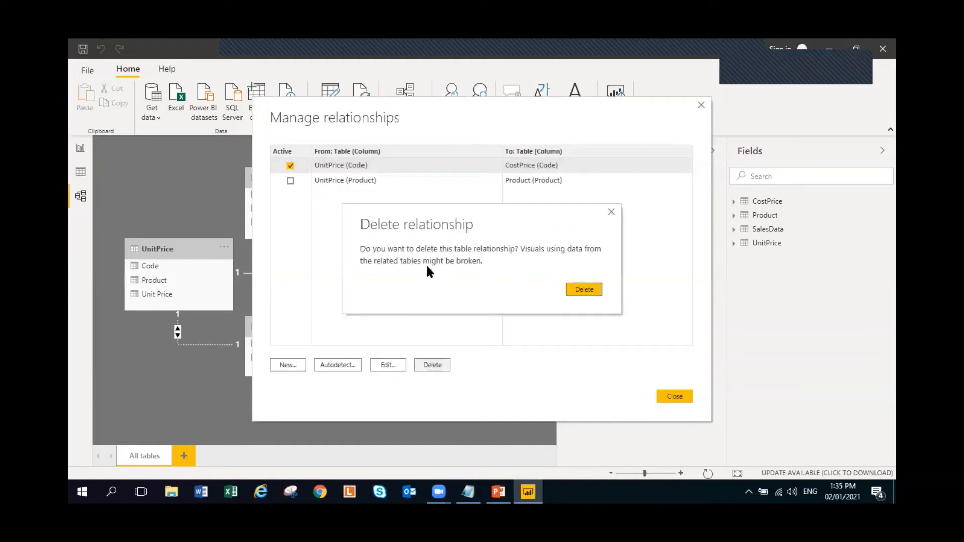
click(587, 291)
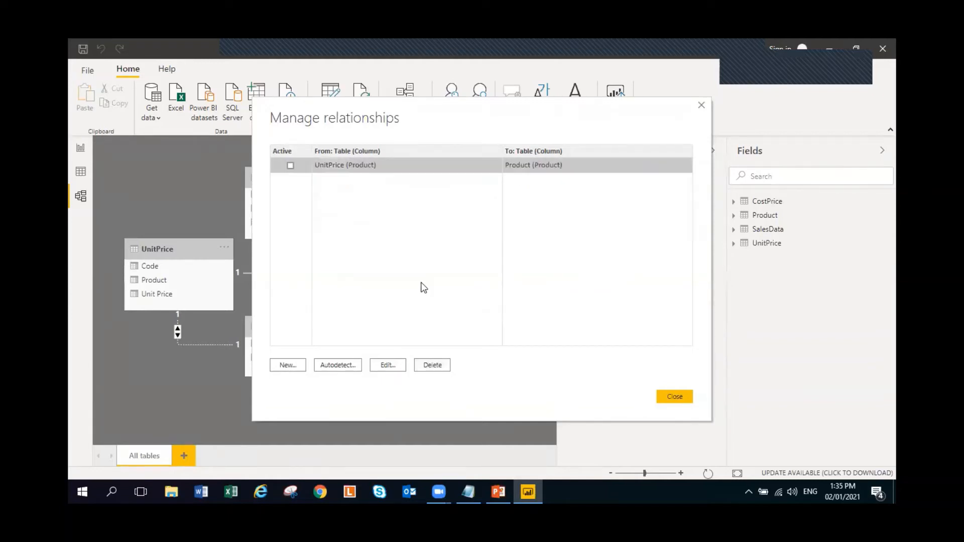
click(432, 366)
click(589, 294)
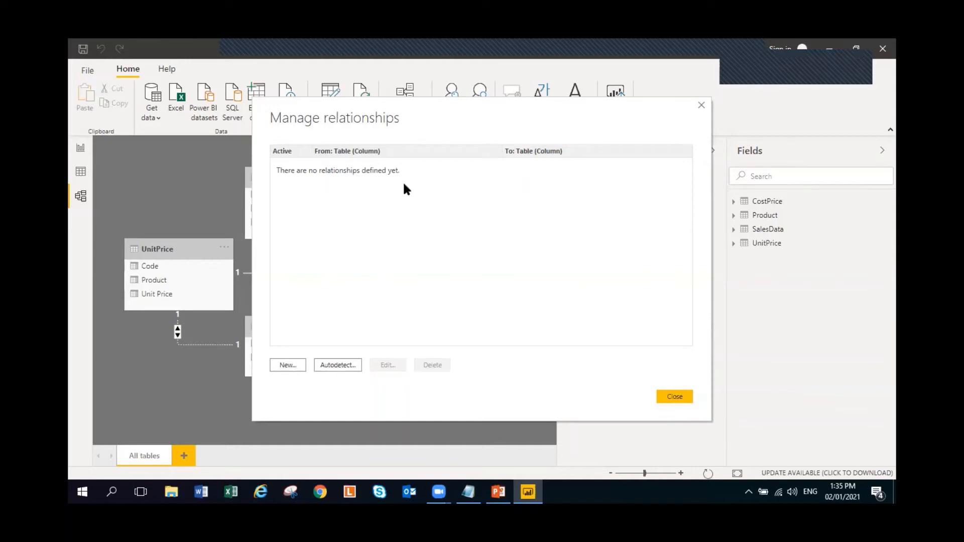
click(663, 395)
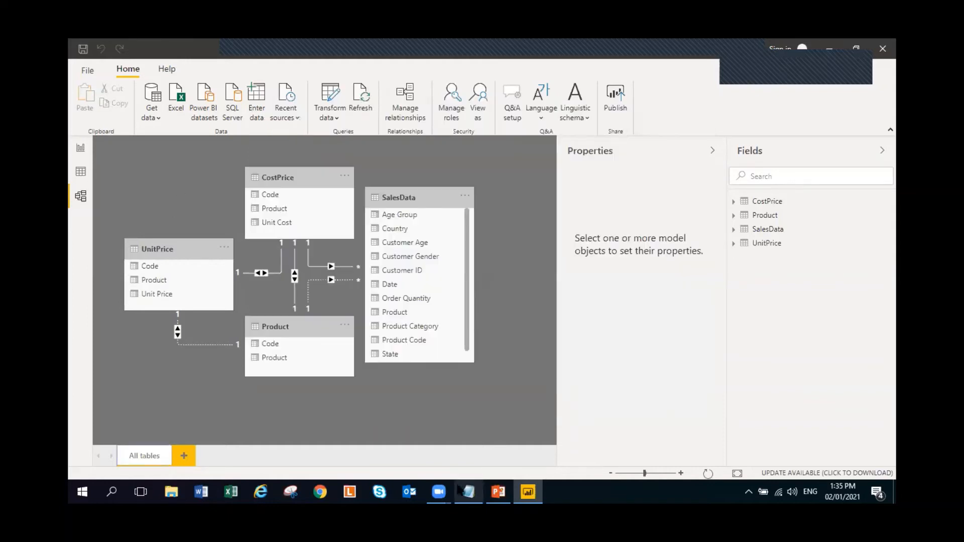
Collapse the properties pane and arrange UnitPrice, Product and CostPrice in a row above the SalesData table.
click(713, 152)
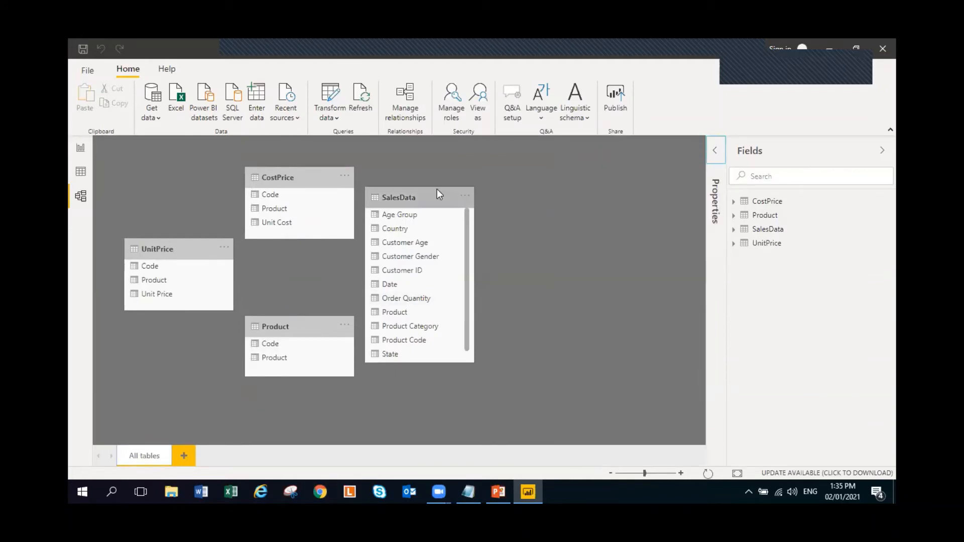
drag(437, 195, 456, 267)
drag(314, 176, 646, 151)
drag(308, 322, 425, 160)
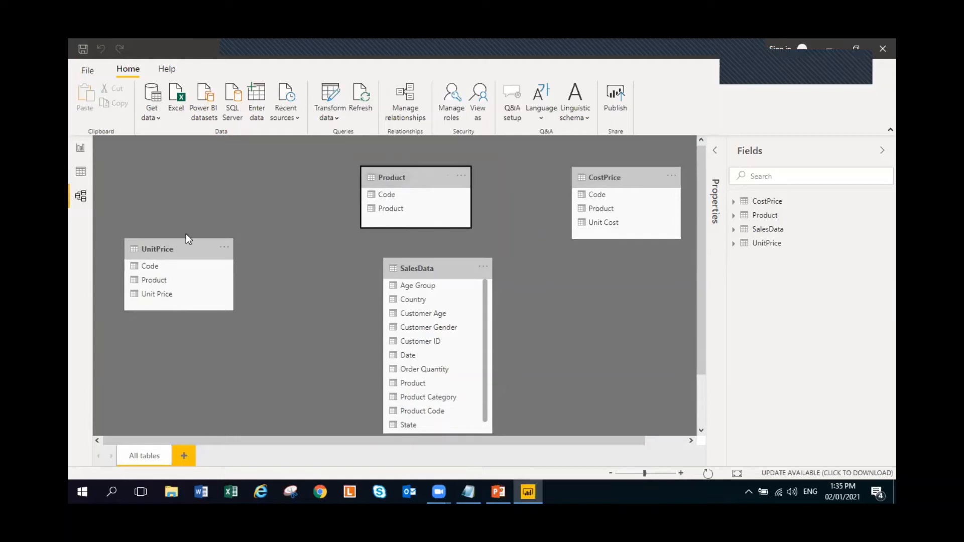
drag(185, 248, 233, 164)
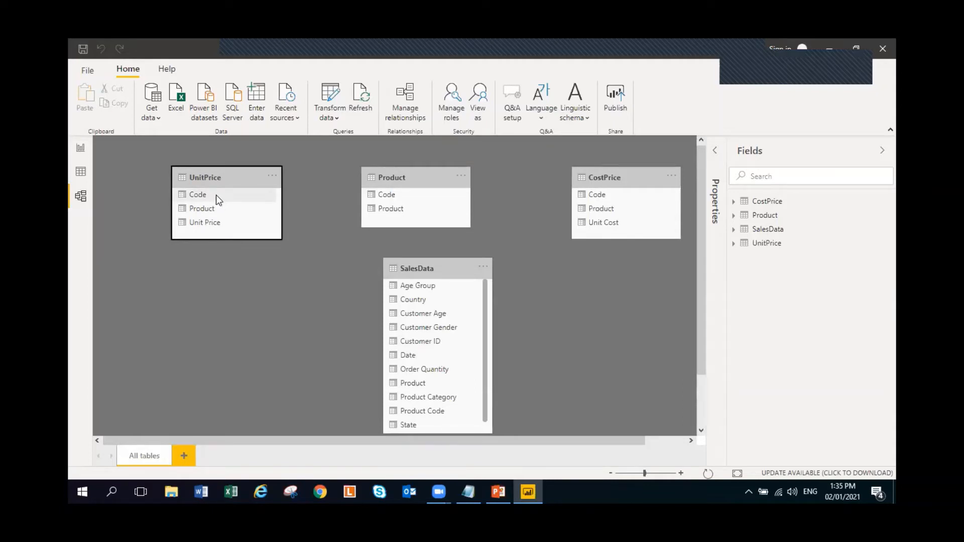
Check the table fields in the diagram and relate the Code field of UnitPrice to Product Code in SalesData.
click(702, 431)
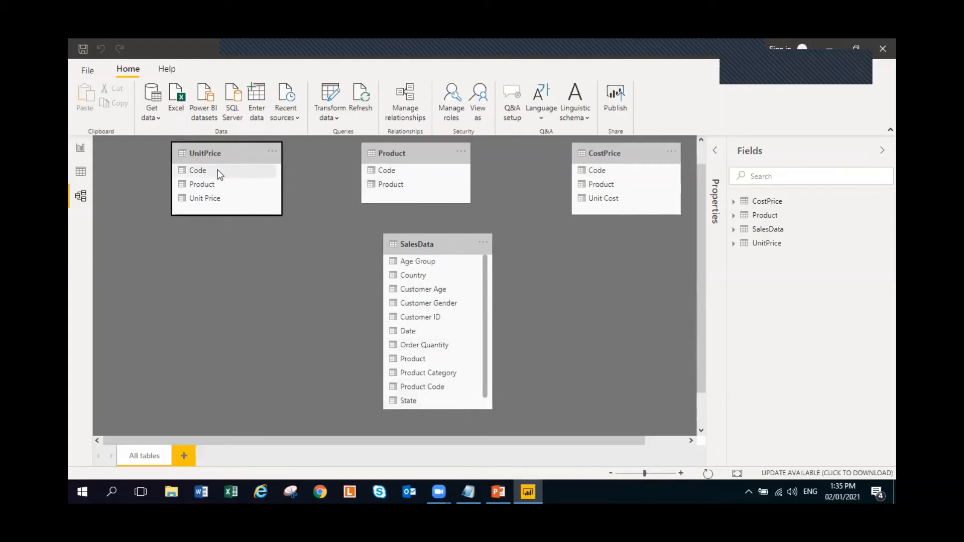
click(484, 266)
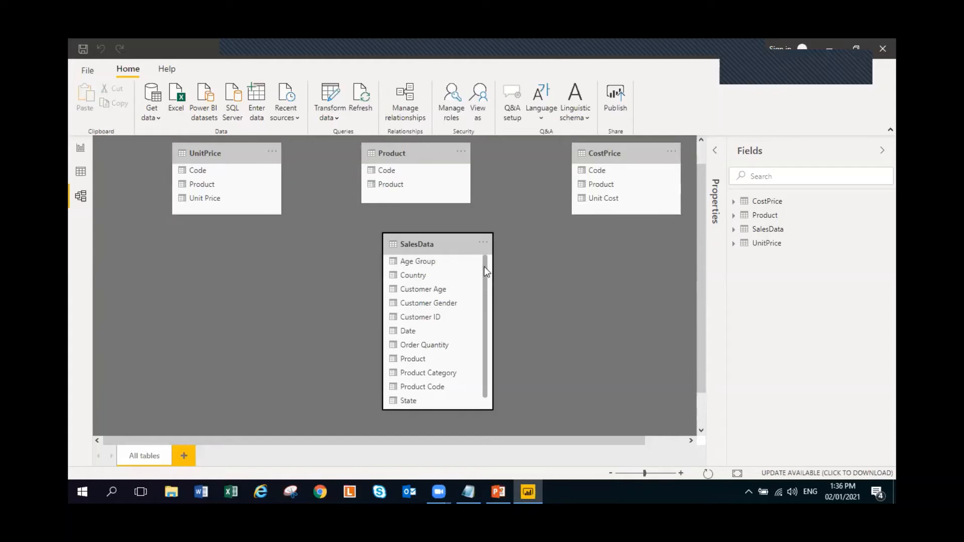
scroll(483, 266, down, 1)
scroll(485, 273, up, 1)
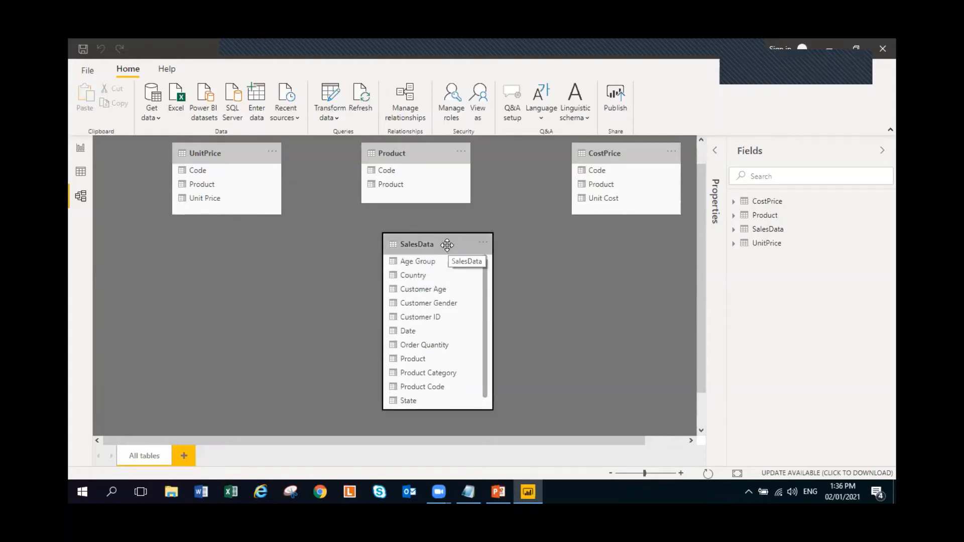
click(236, 150)
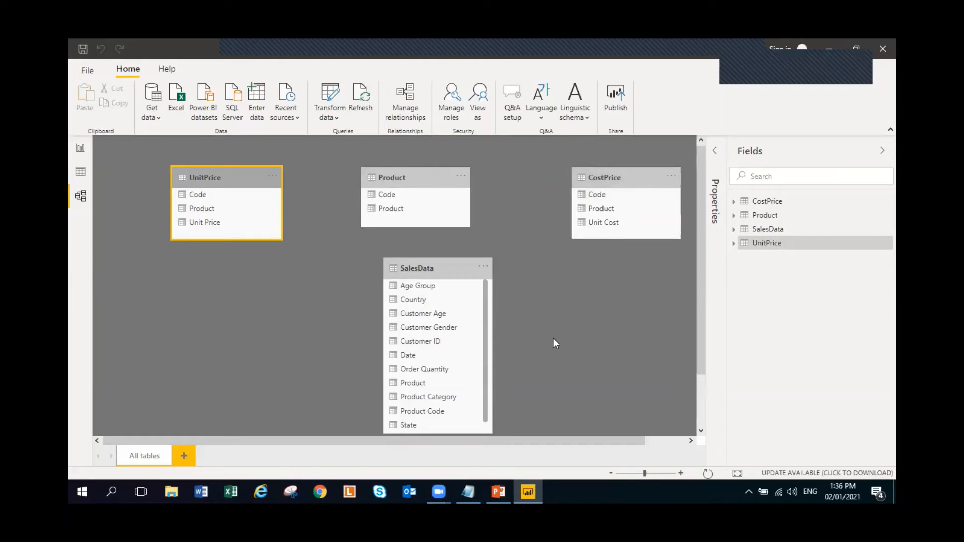
click(203, 297)
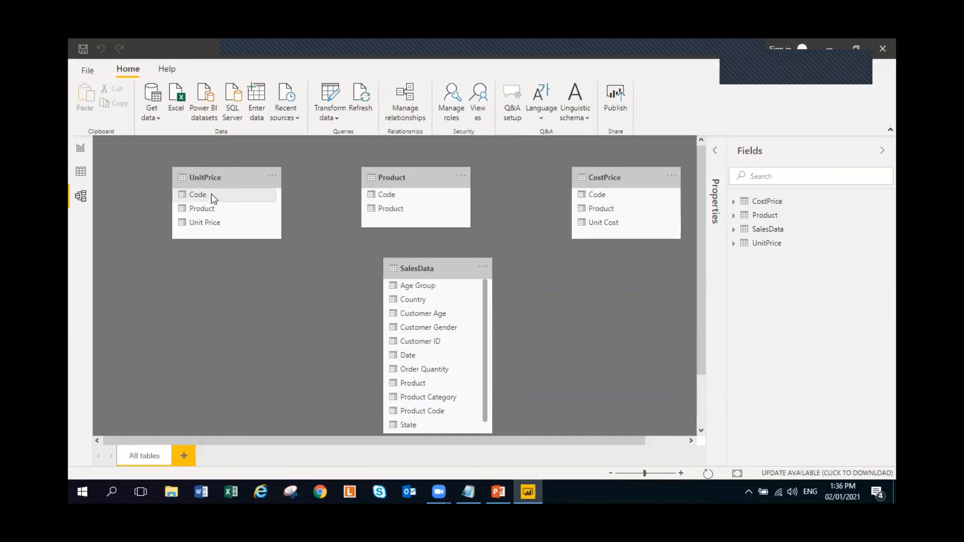
drag(213, 198, 432, 411)
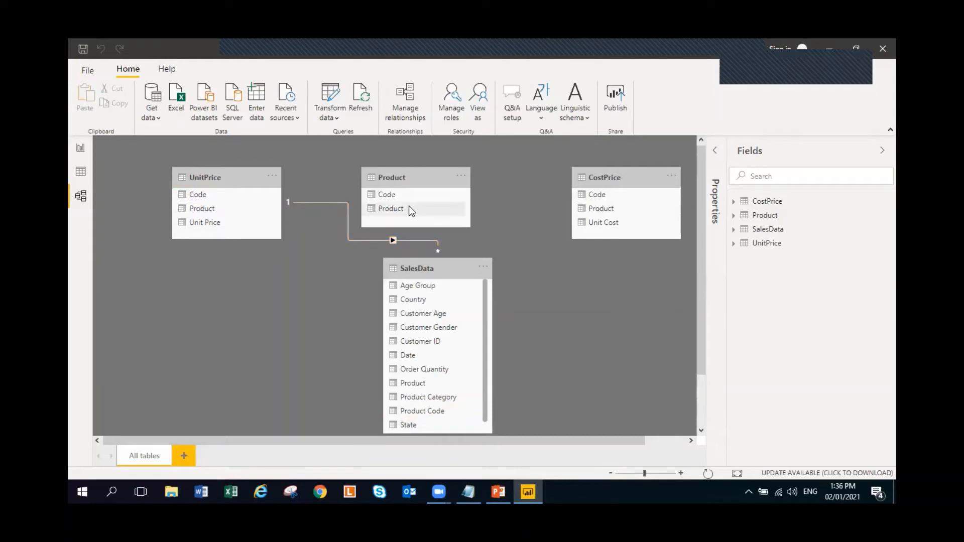
Relate the Code field of the Product table to Product Code in SalesData and place the Product table beside CostPrice.
drag(421, 179, 440, 179)
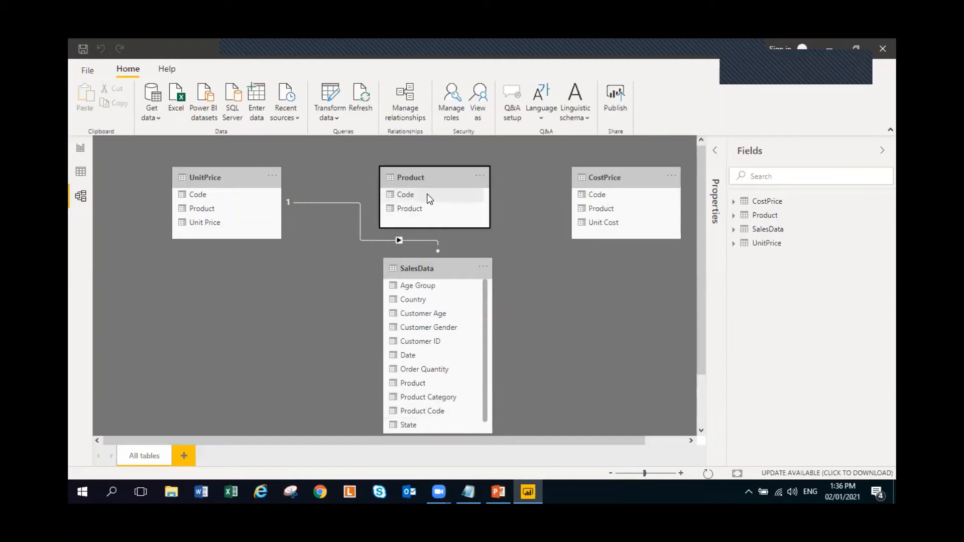
drag(429, 198, 431, 408)
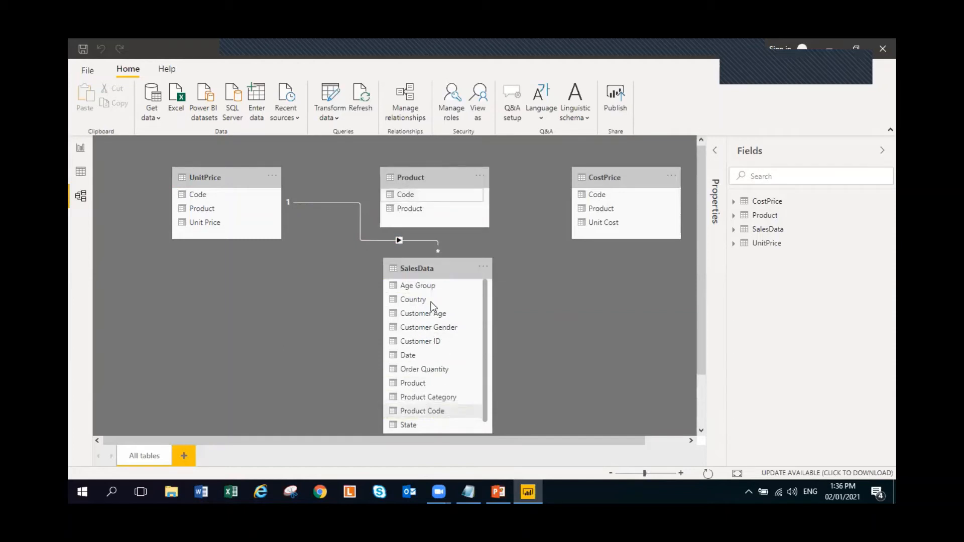
drag(469, 172, 542, 165)
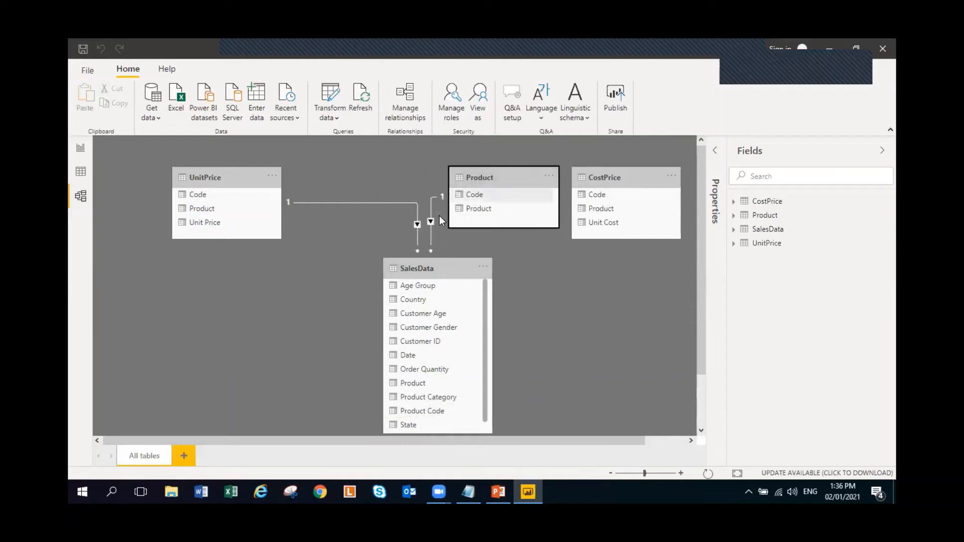
Space out the UnitPrice, SalesData and Product tables and relate the Code field of CostPrice to Product Code in SalesData.
drag(239, 172, 190, 171)
click(416, 269)
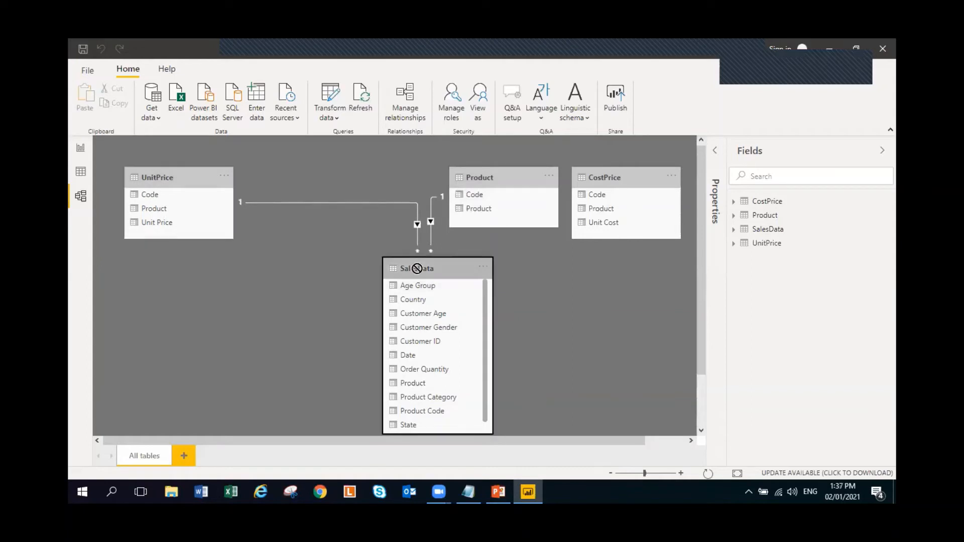
drag(416, 268, 359, 278)
drag(475, 176, 453, 176)
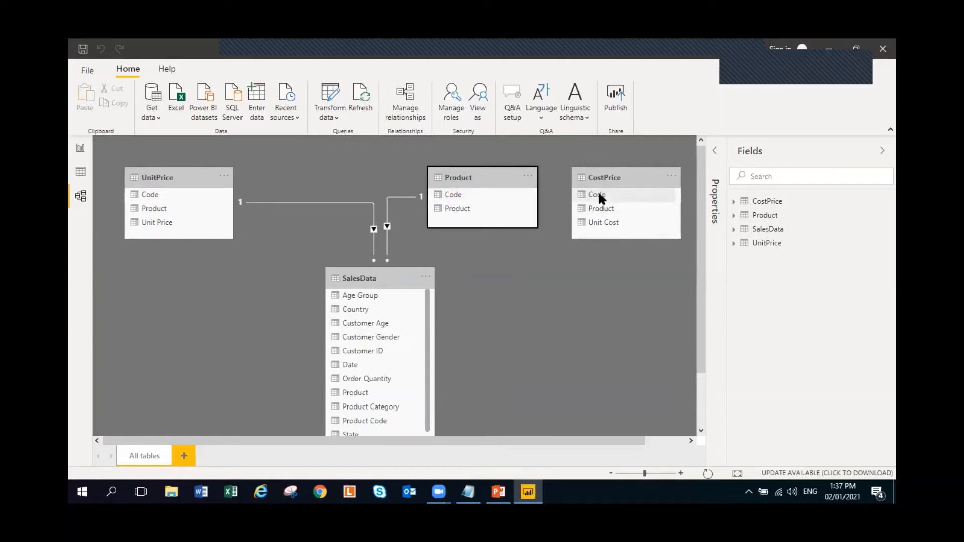
drag(599, 195, 351, 415)
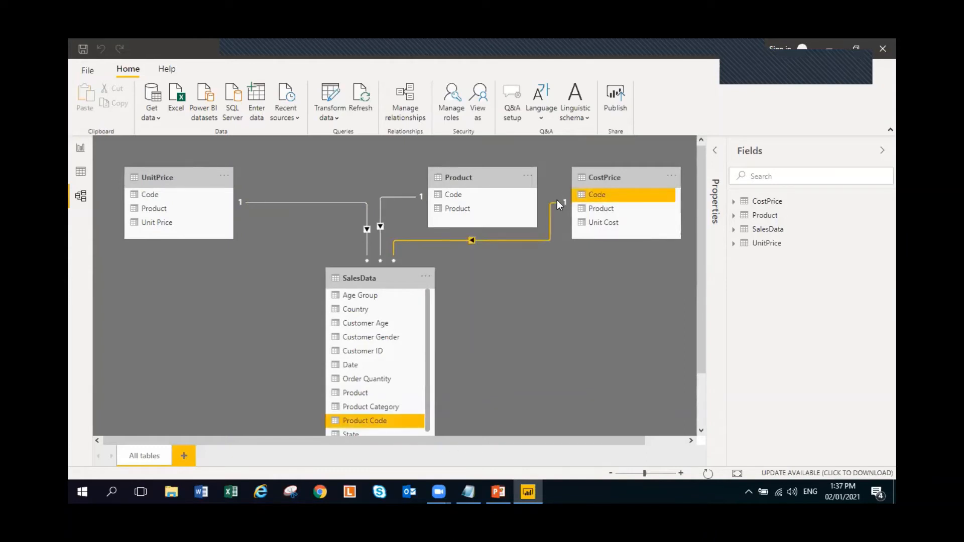
drag(468, 171, 467, 171)
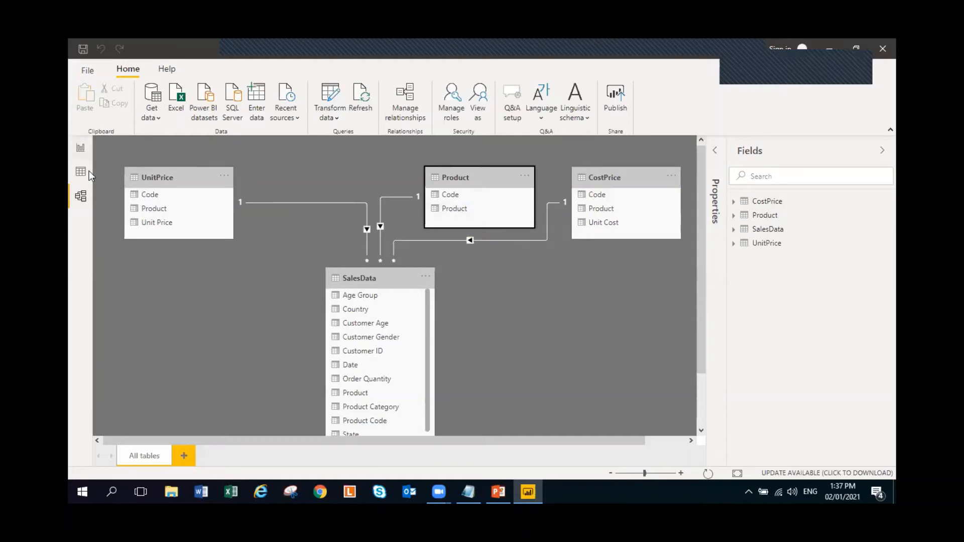
Return to the Report view after a last look at the model, and expand the SalesData table's field list.
click(79, 152)
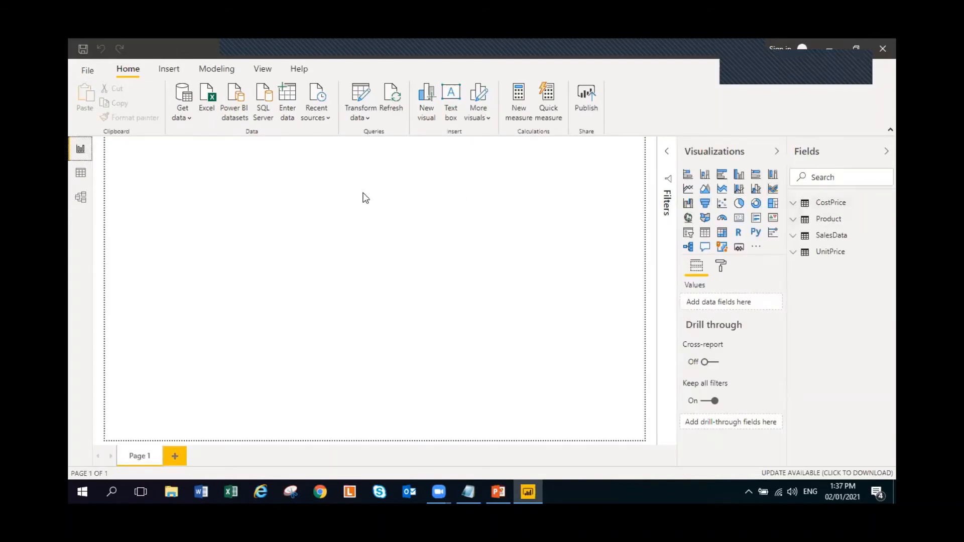
click(81, 195)
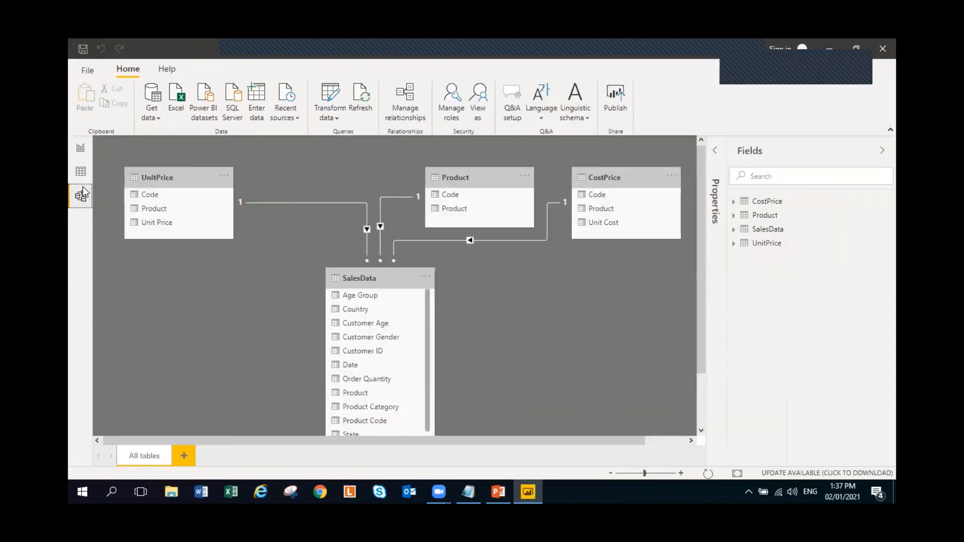
click(81, 149)
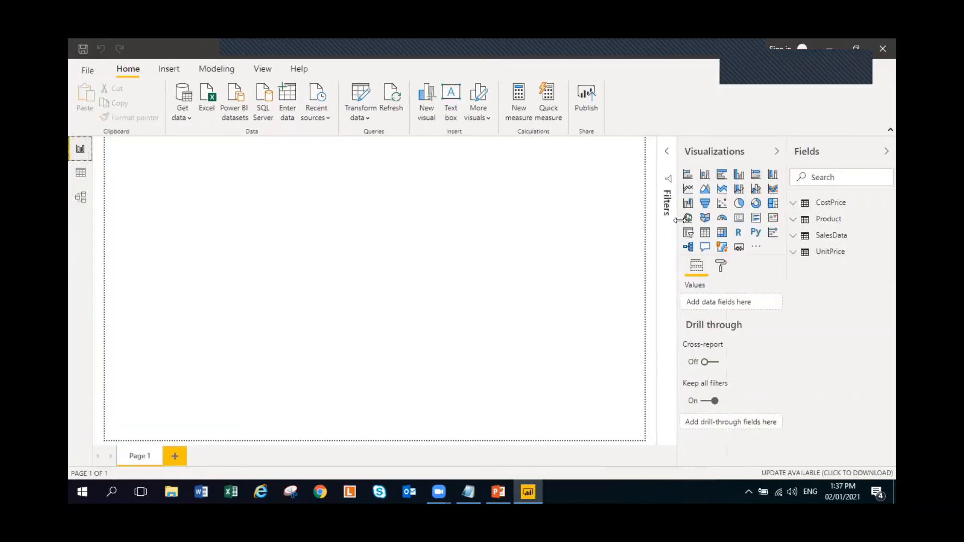
click(795, 240)
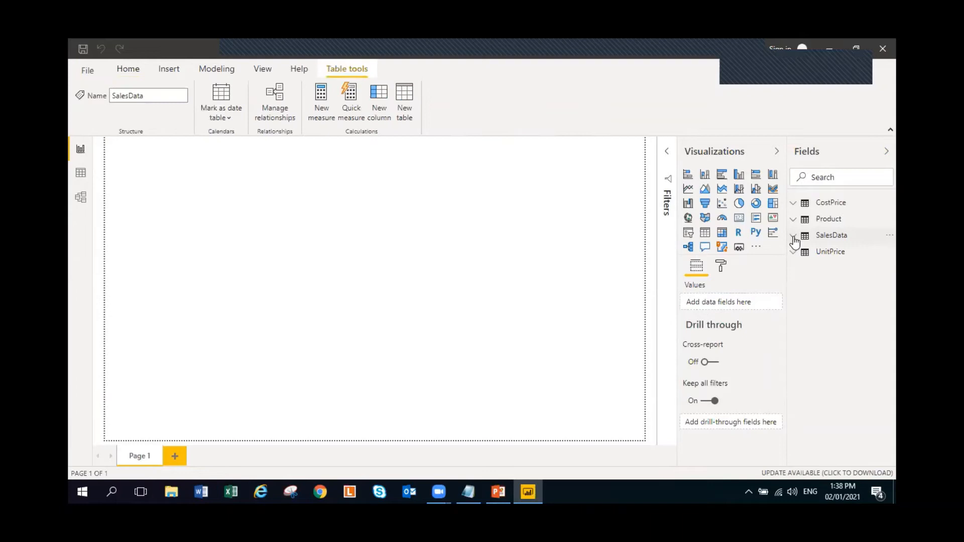
click(353, 257)
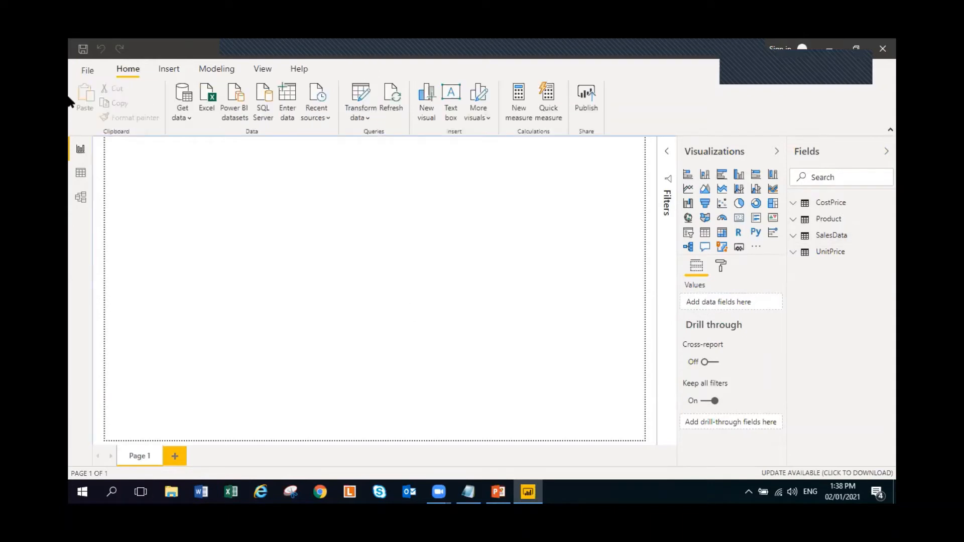
click(792, 236)
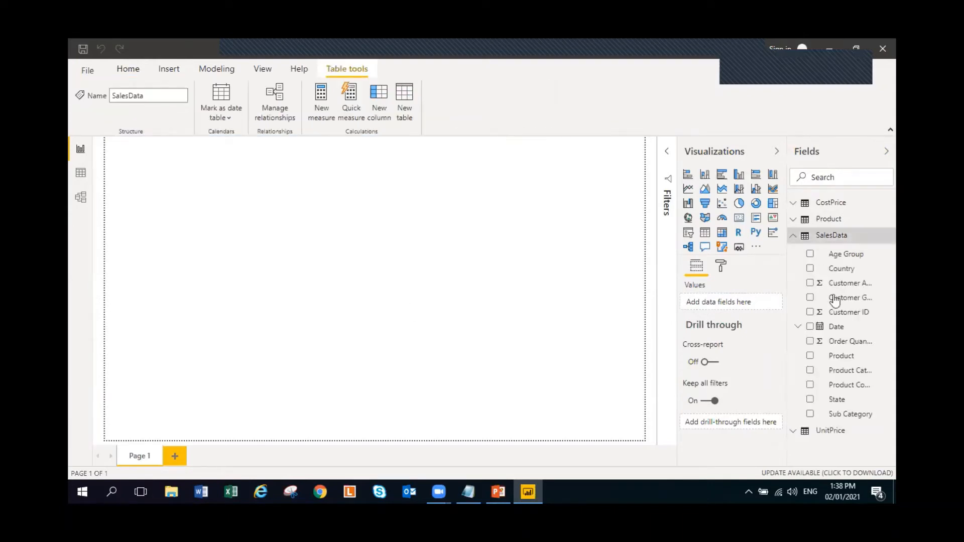
Create a table visual listing Product Code from SalesData and stretch it taller on the report page.
click(810, 385)
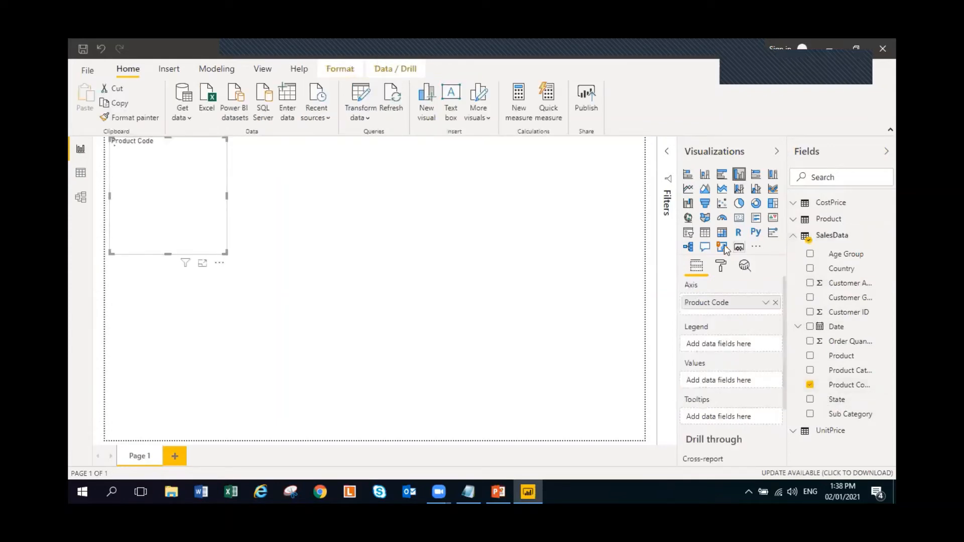
click(705, 233)
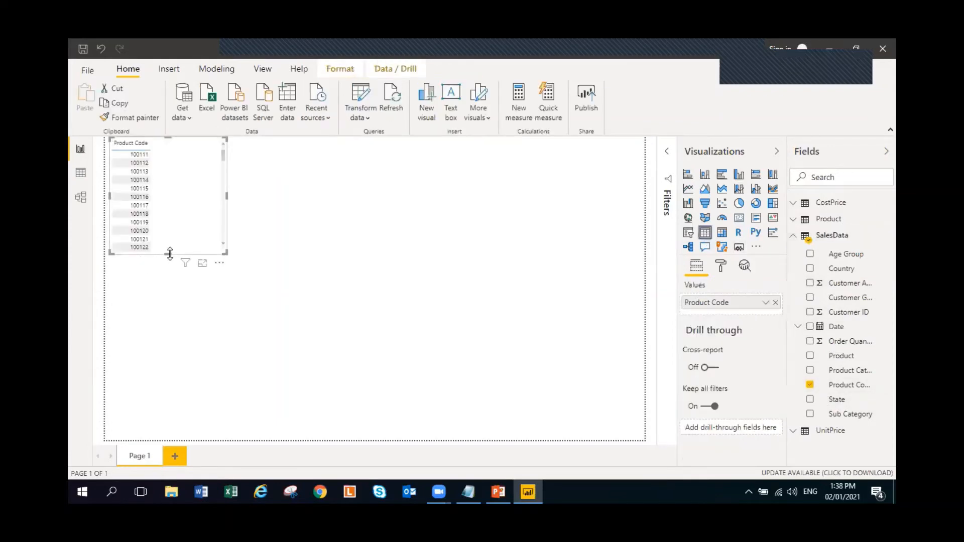
drag(168, 253, 164, 372)
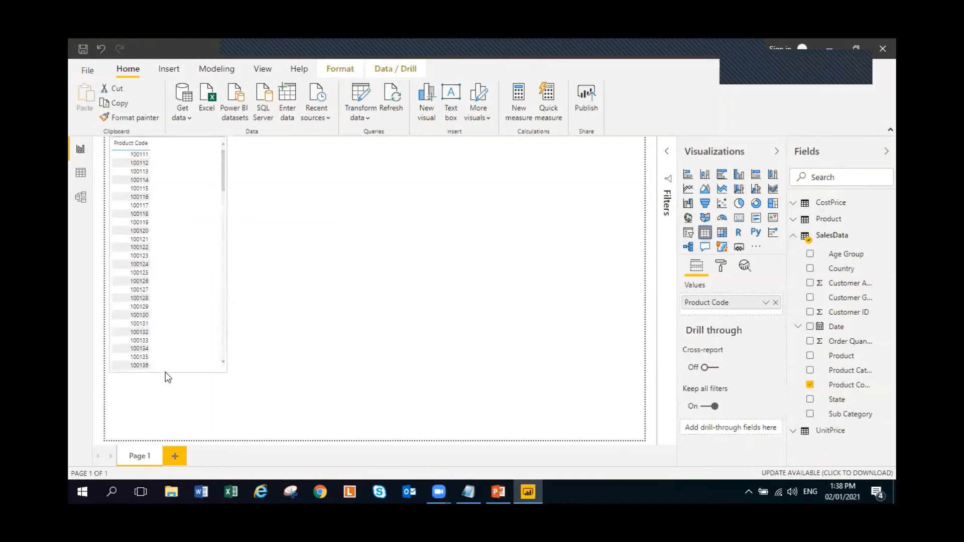
Add the Product field from the Product table to the table visual and widen the visual.
click(794, 233)
click(829, 218)
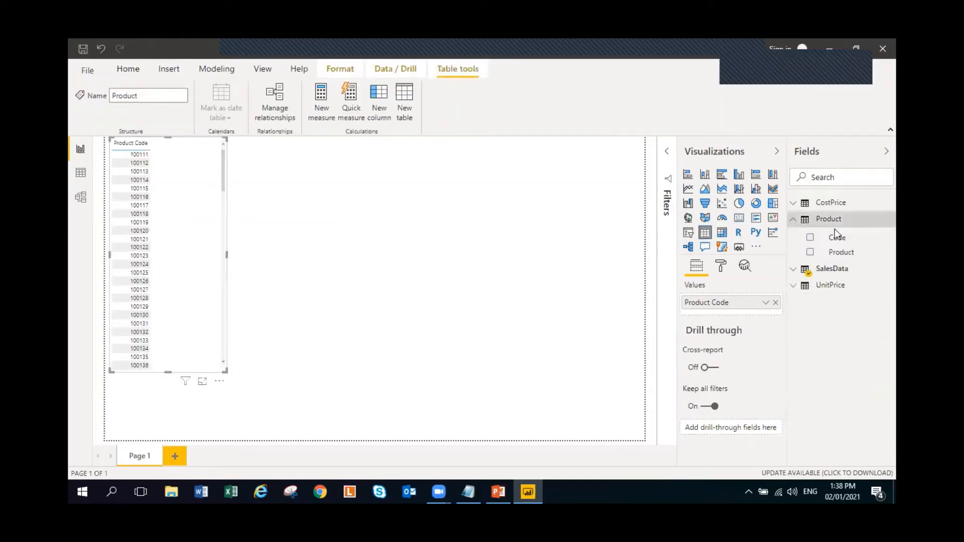
click(809, 252)
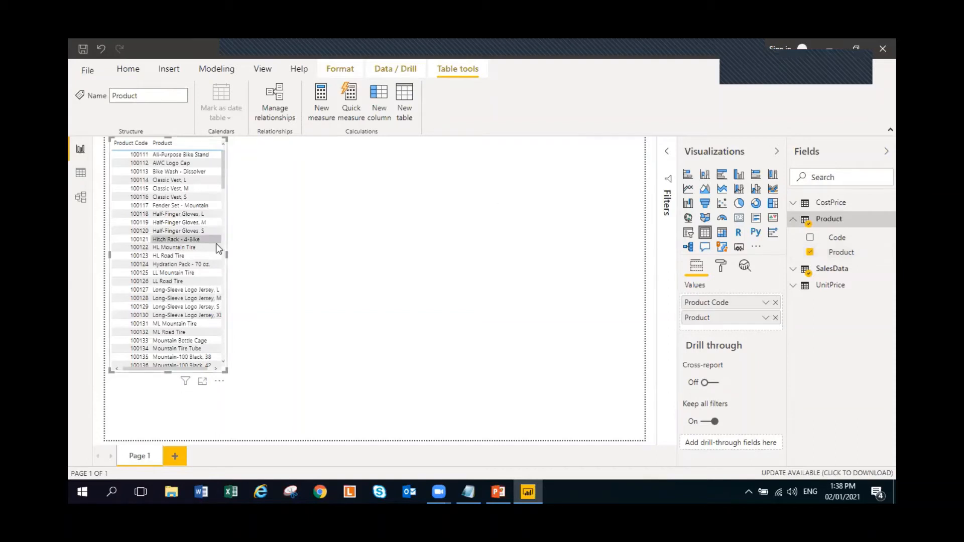
drag(226, 255, 331, 257)
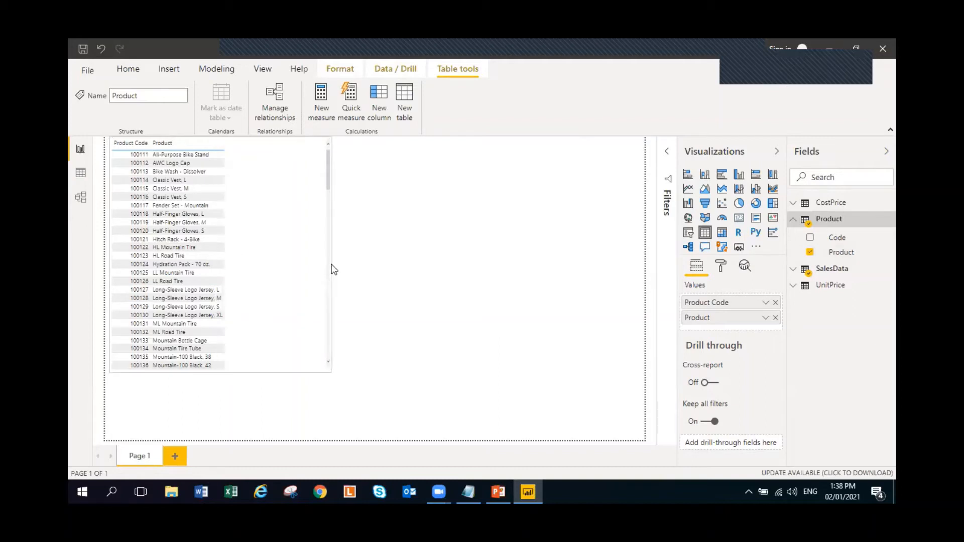
Add Order Quantity from SalesData to the table visual beside the product names.
click(793, 286)
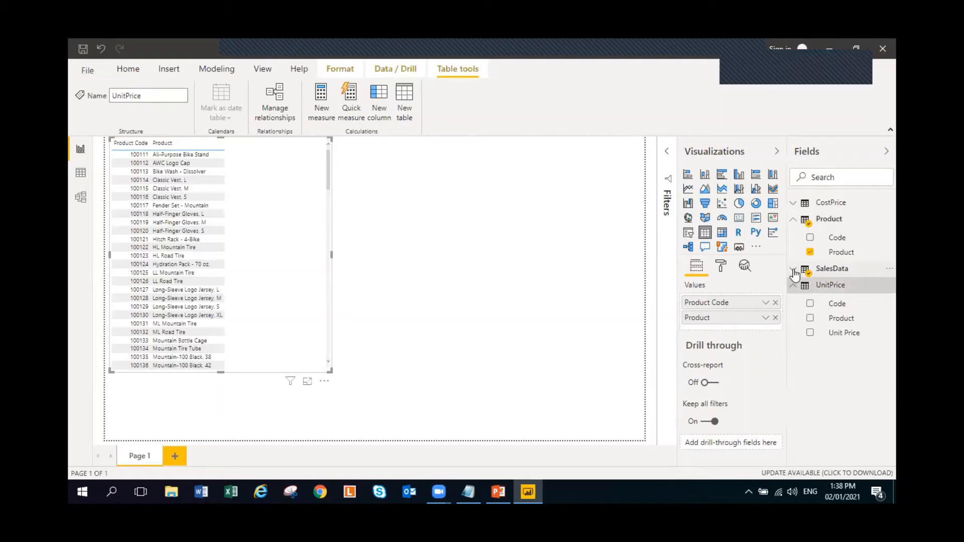
click(793, 274)
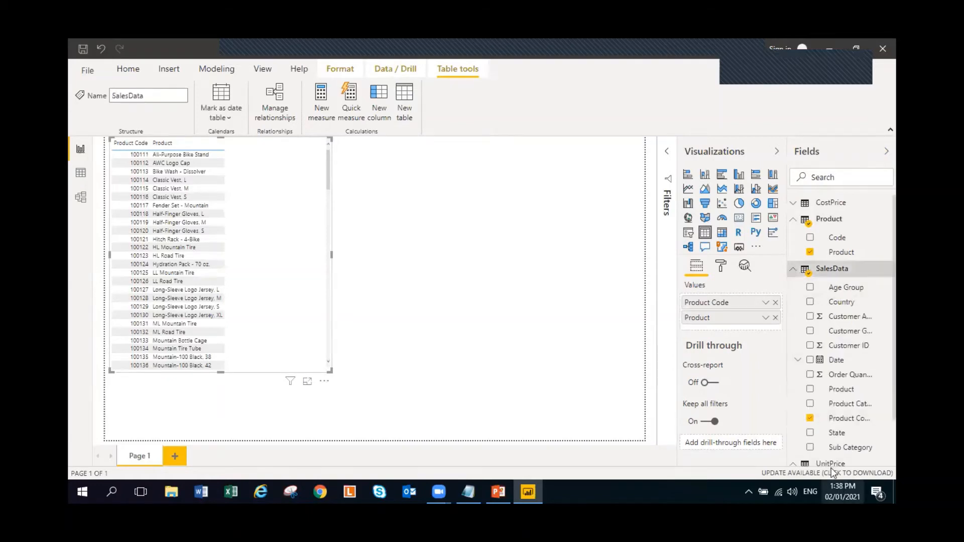
click(810, 375)
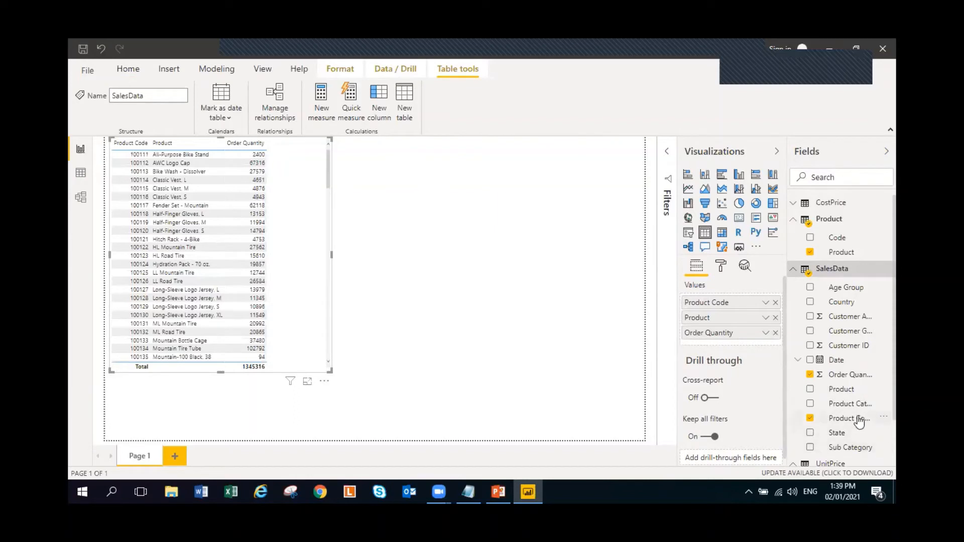
Collapse all expanded tables in the field list after checking CostPrice's fields, and widen the table visual slightly.
click(793, 270)
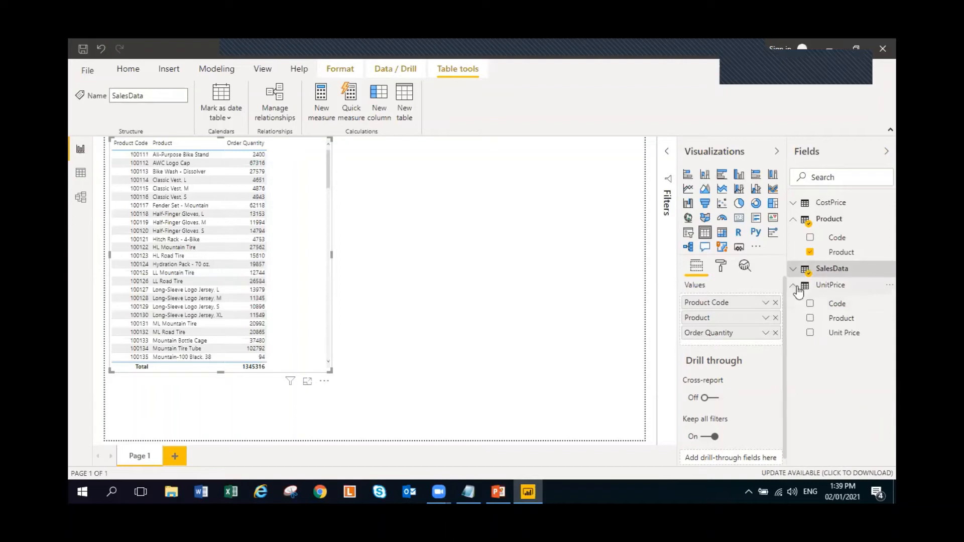
click(793, 285)
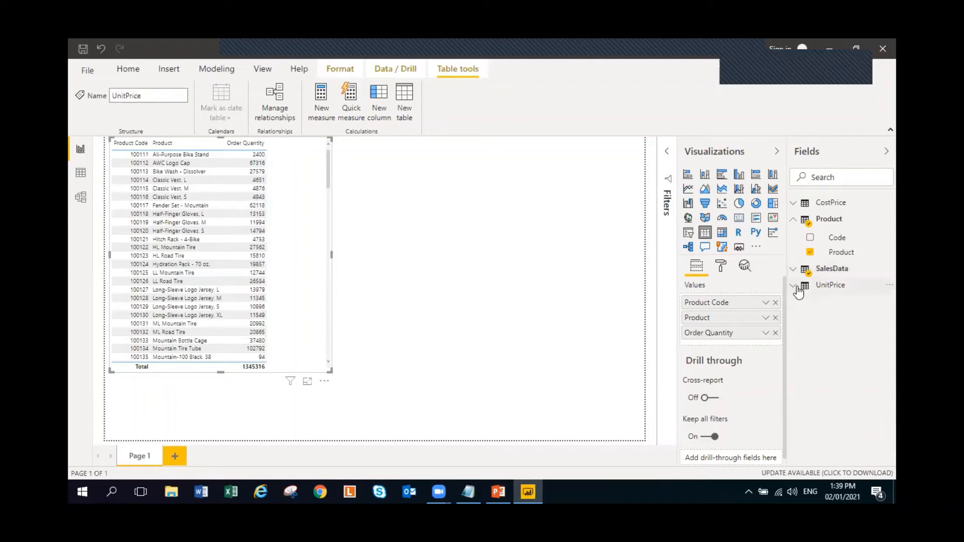
click(793, 204)
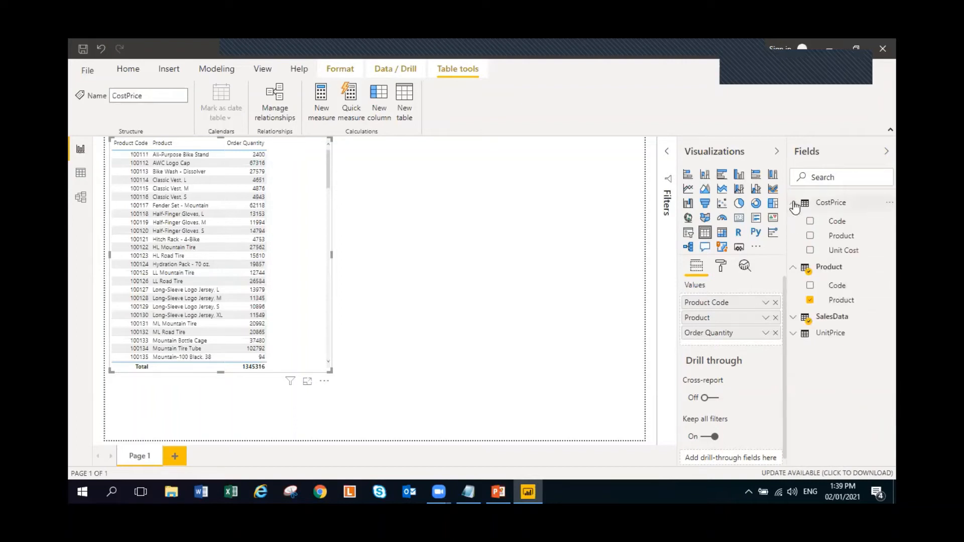
click(794, 204)
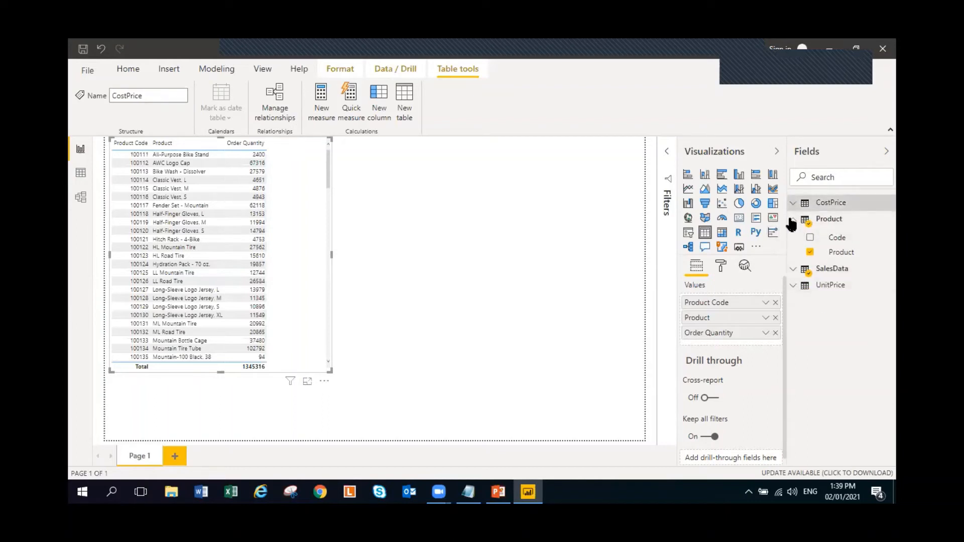
click(795, 221)
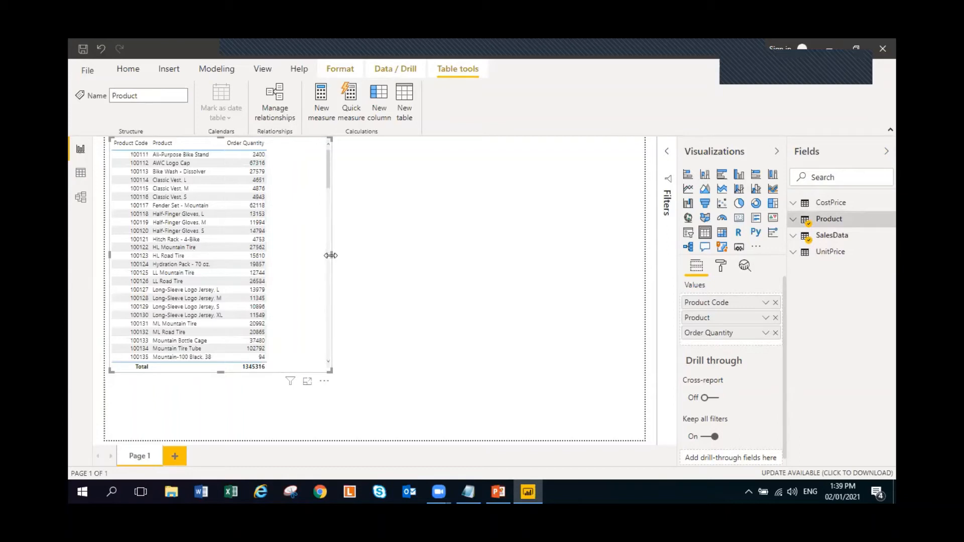
drag(331, 254, 368, 251)
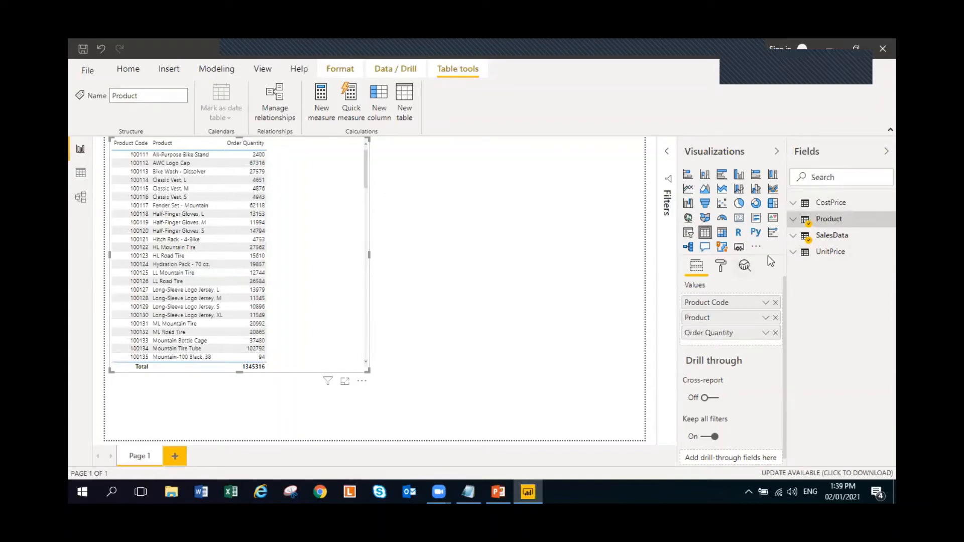
Create a measure in SalesData defined as Total Qty = SUM(SalesData[Order Quantity]).
click(831, 235)
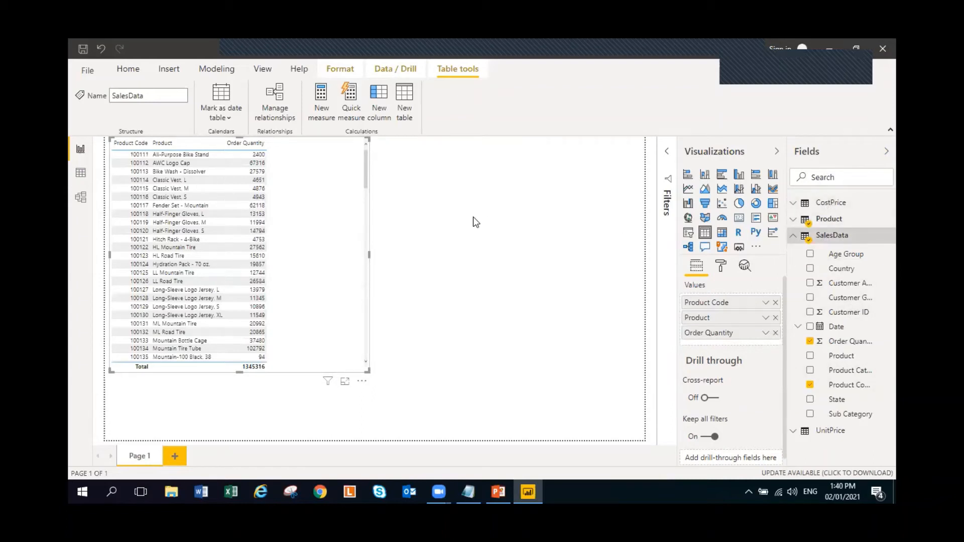
click(323, 97)
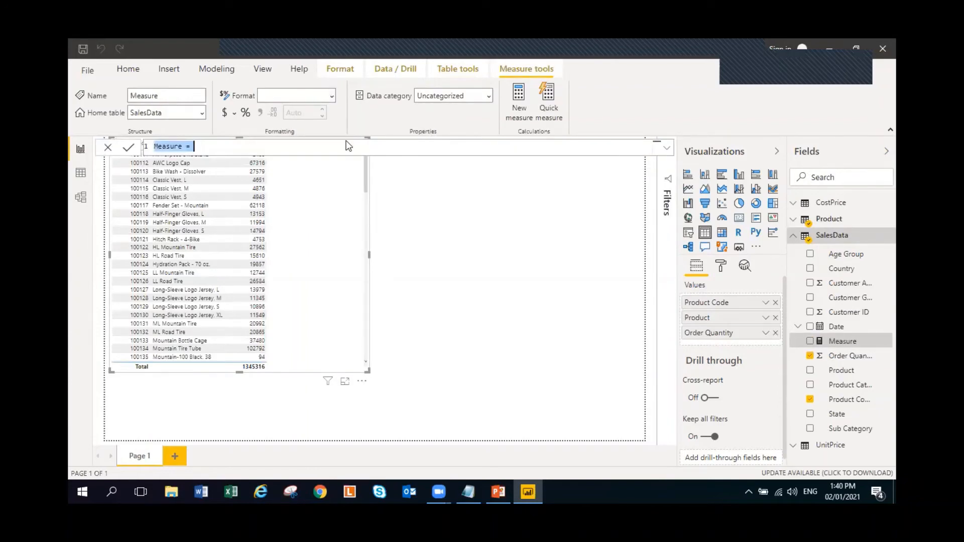
text(Total Qty = )
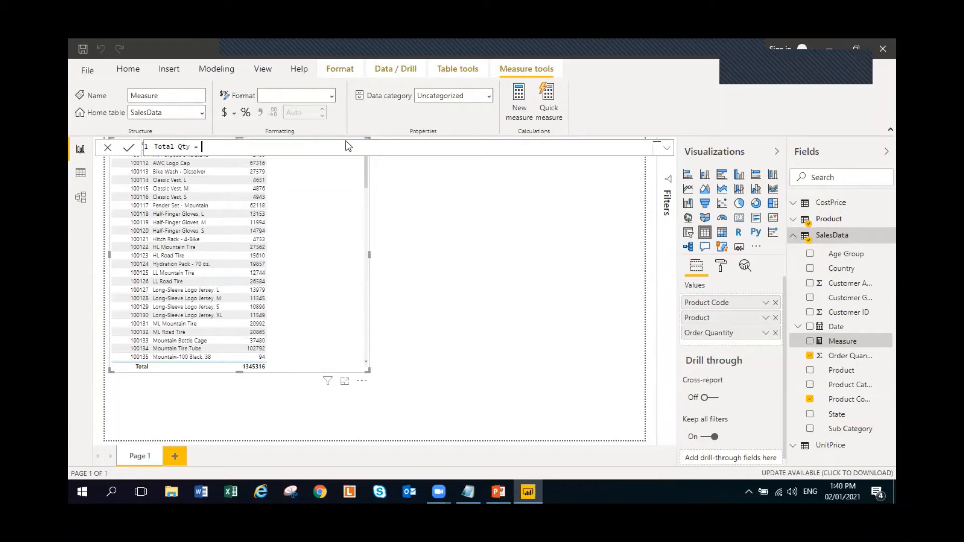
text(SUM)
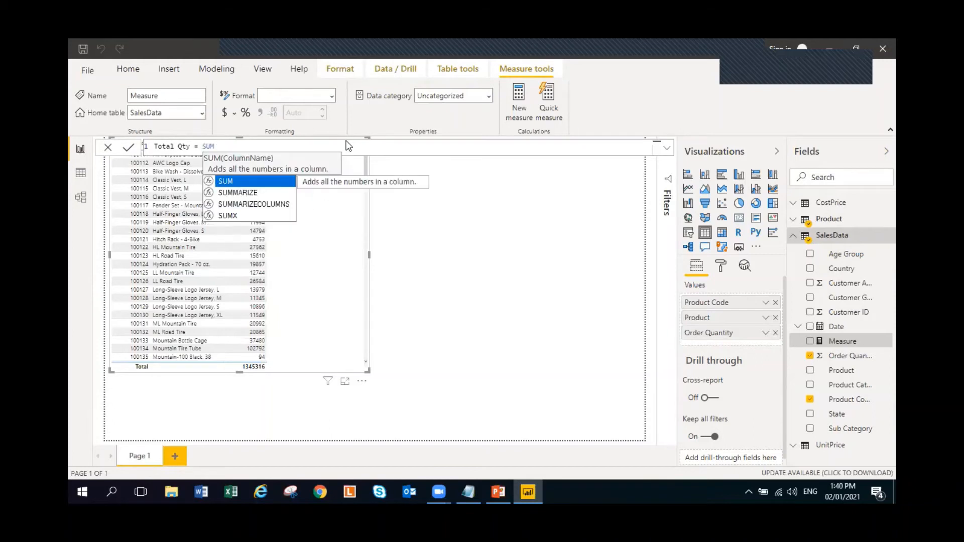
text(()
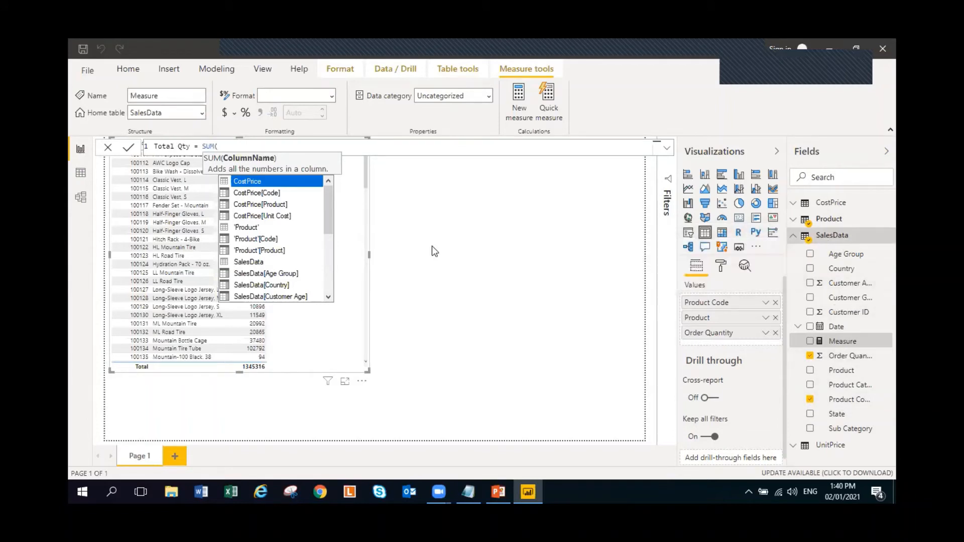
text(sal)
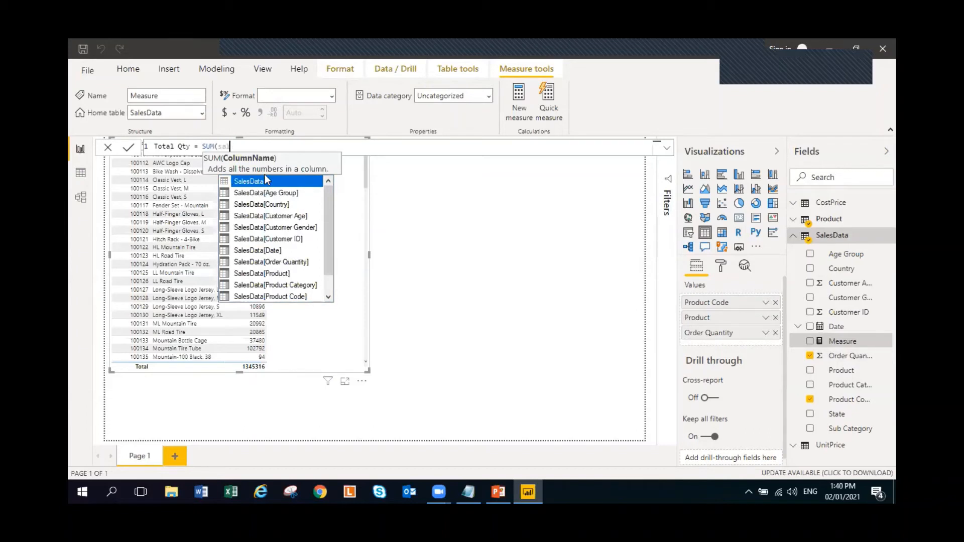
click(294, 261)
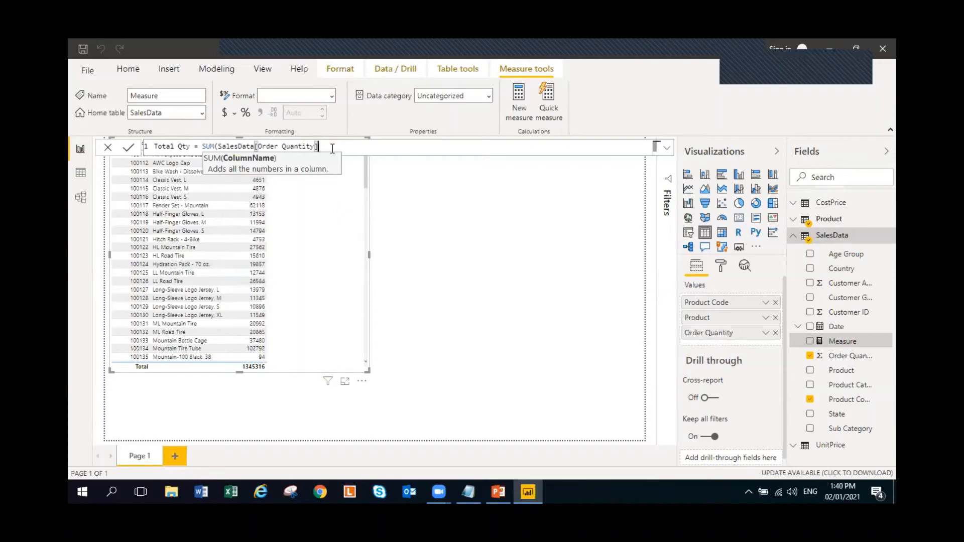
text())
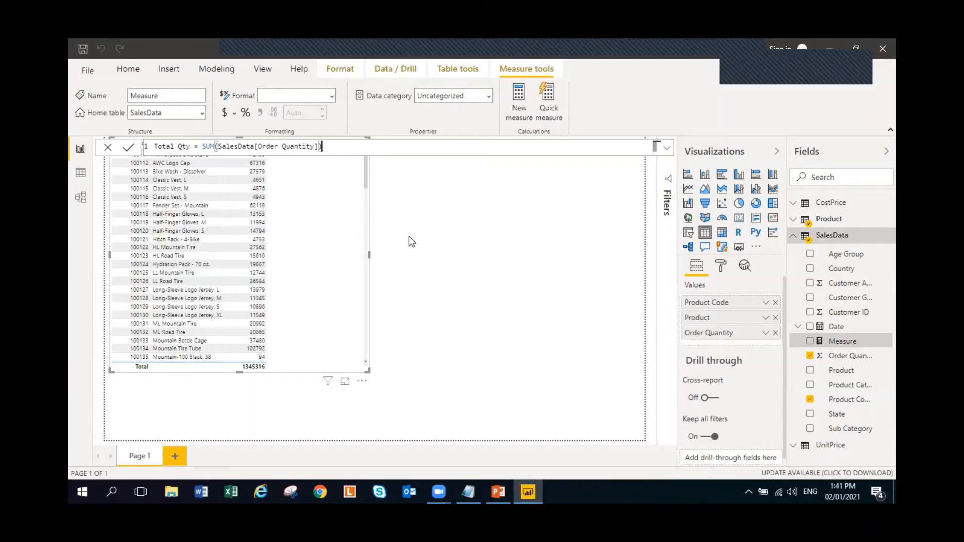
key(Return)
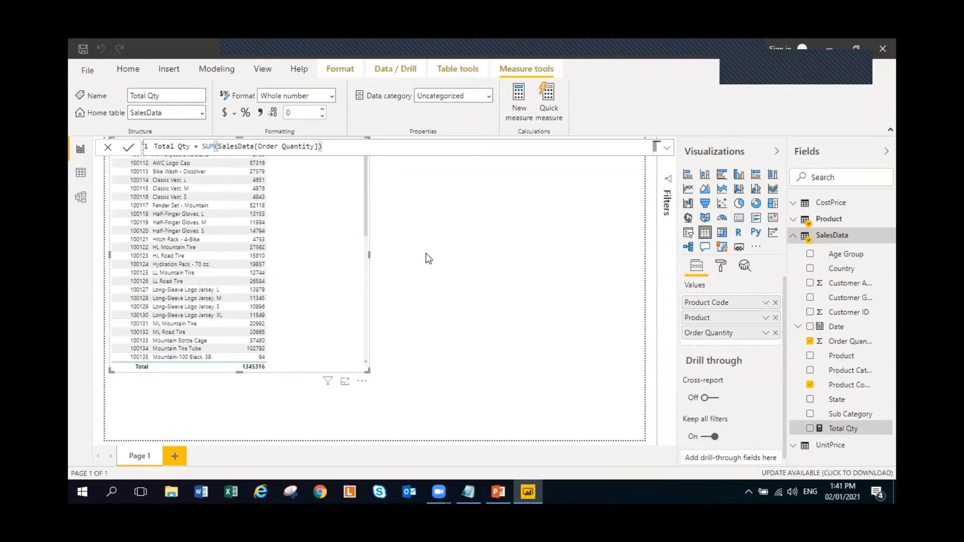
Replace Order Quantity with the Total Qty measure in the table visual and widen the visual a little.
click(426, 253)
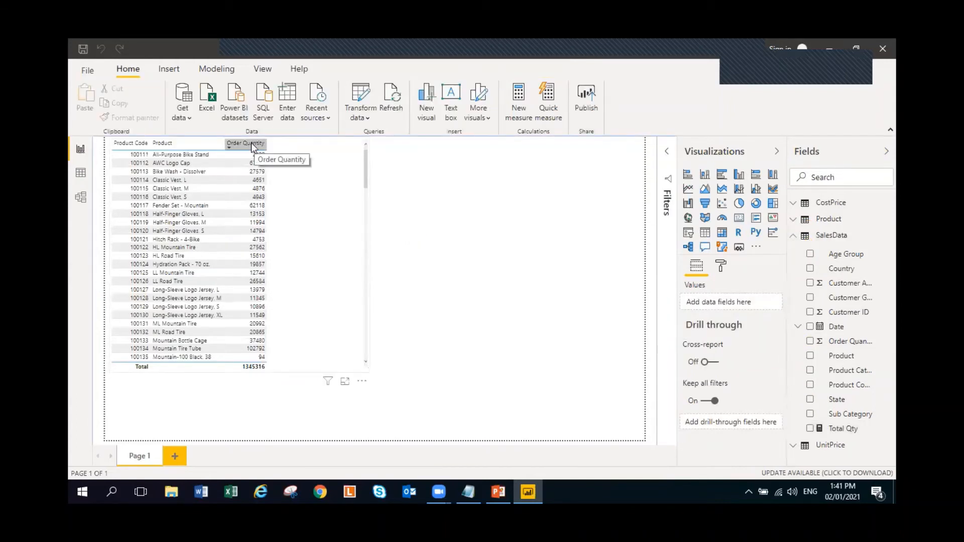
click(312, 191)
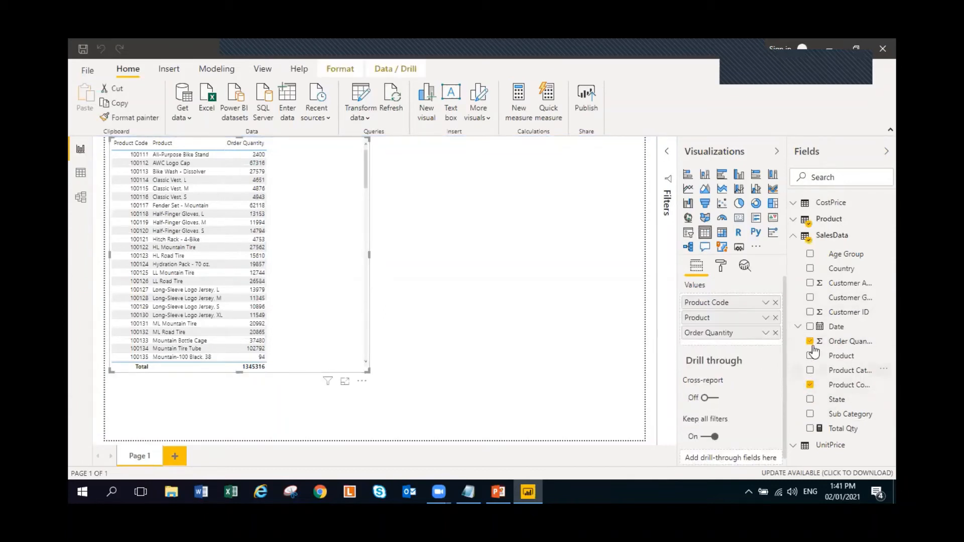
click(809, 341)
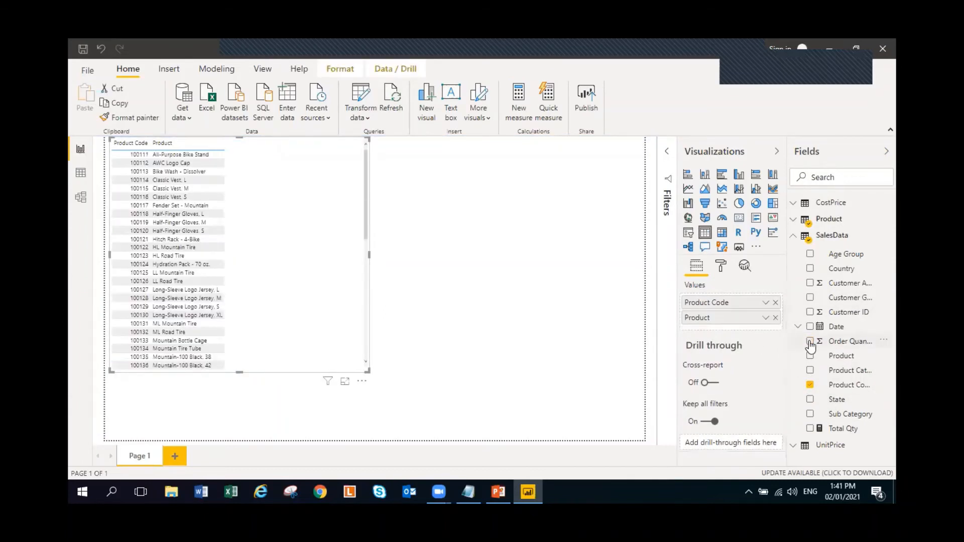
click(810, 428)
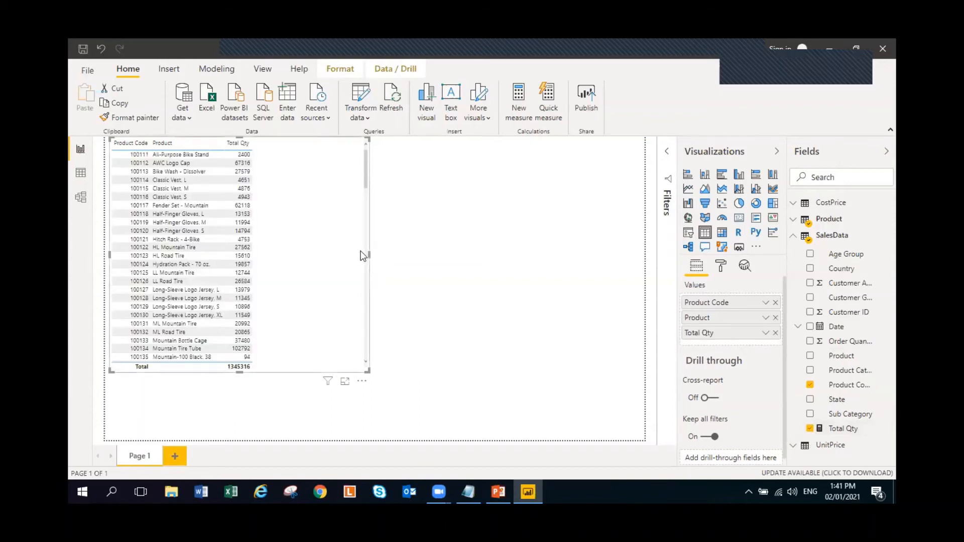
drag(362, 256, 385, 254)
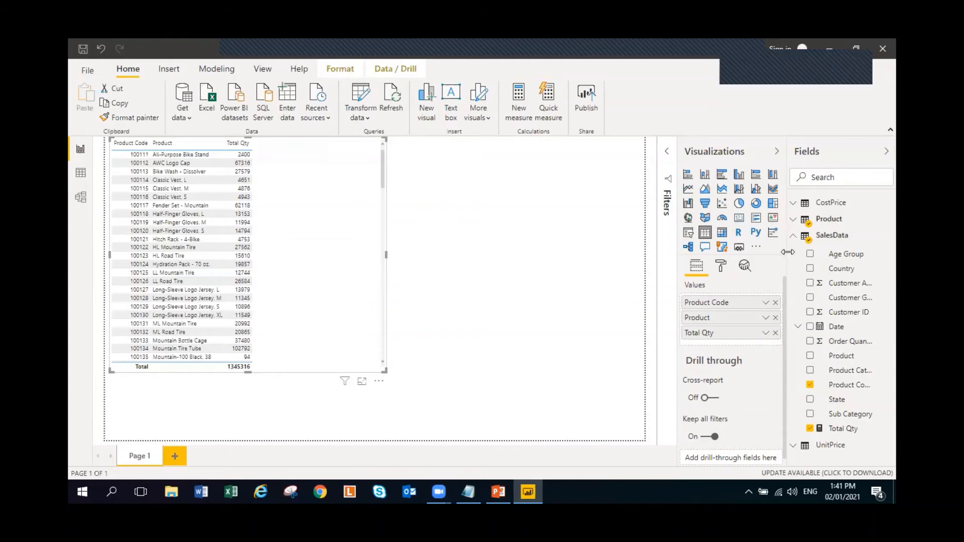
Widen the field list so the full field names fit, and collapse the SalesData table.
drag(787, 252, 751, 260)
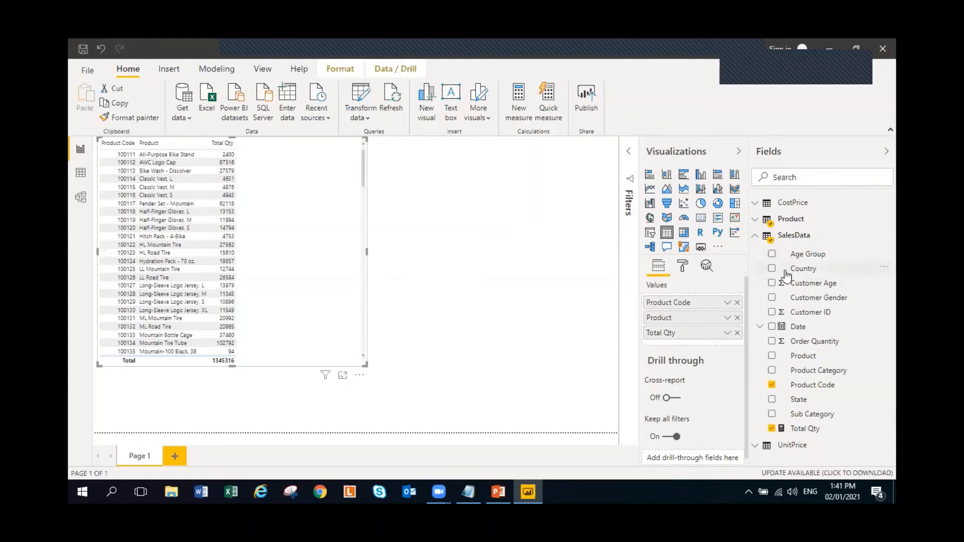
click(754, 237)
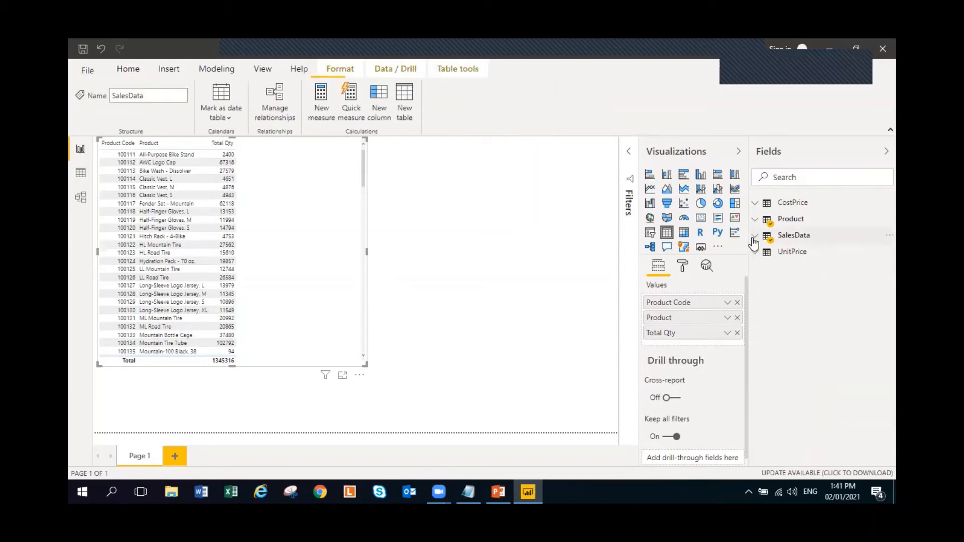
right_click(778, 297)
click(761, 284)
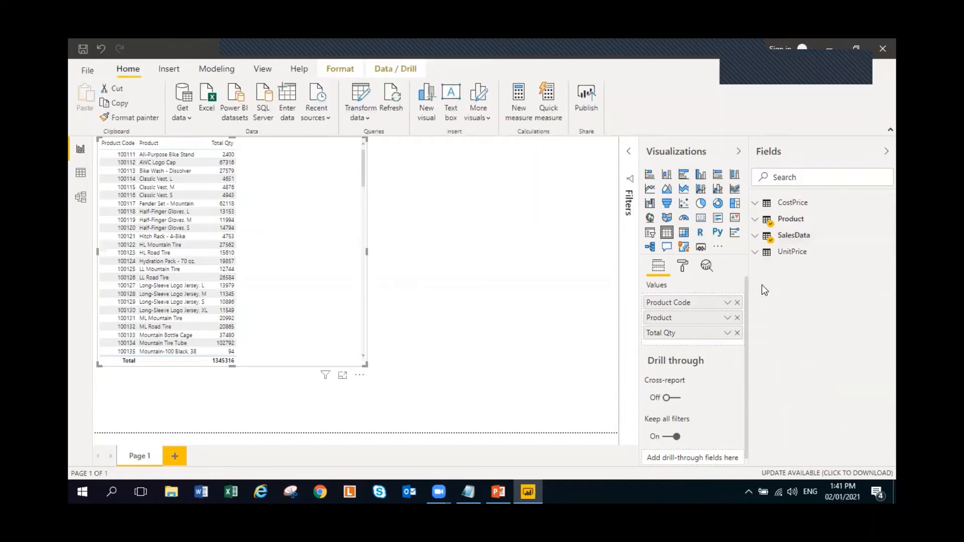
Create an empty manually entered table named My Measures and load it into the model.
click(283, 103)
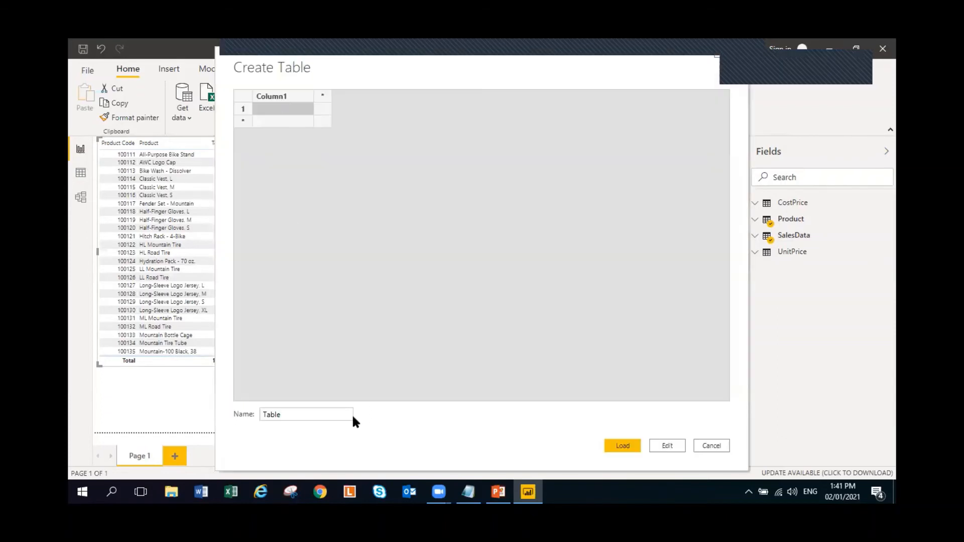
double_click(315, 414)
text(My)
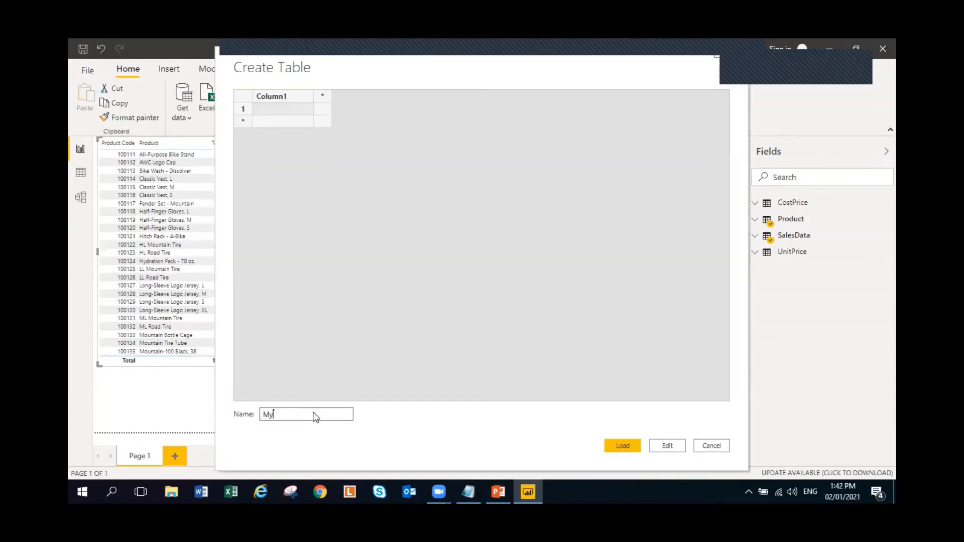
text( Measures)
click(608, 442)
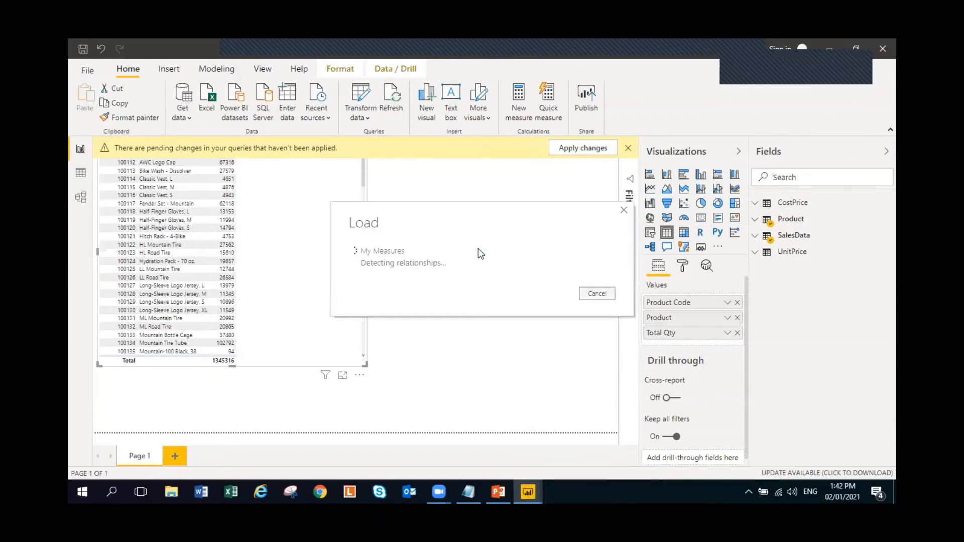
Move the Total Qty measure from SalesData to the My Measures home table.
click(762, 256)
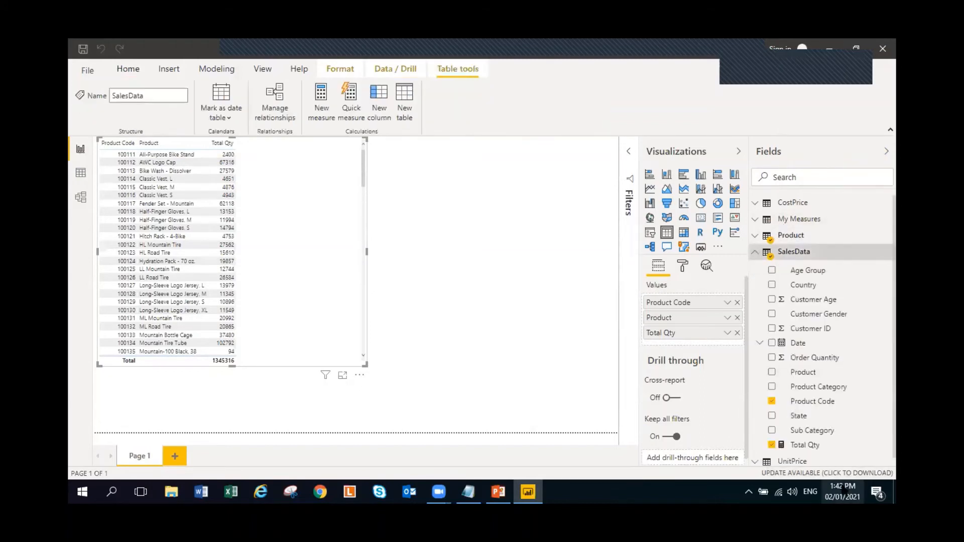
click(822, 447)
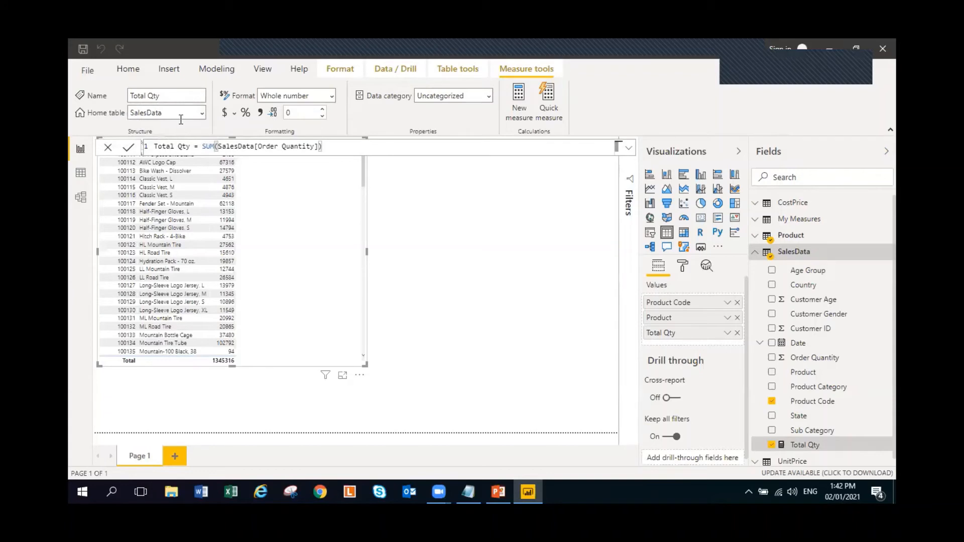
click(201, 115)
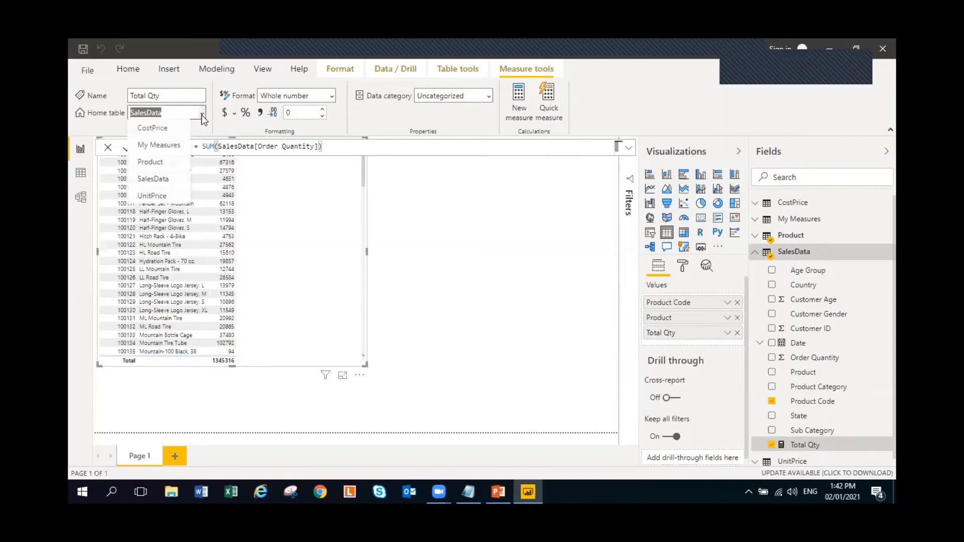
click(171, 146)
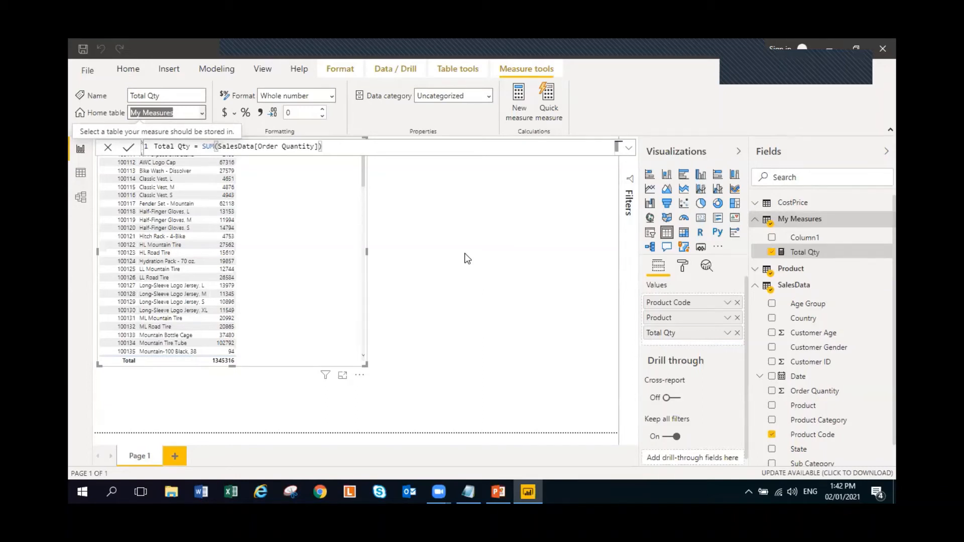
click(465, 253)
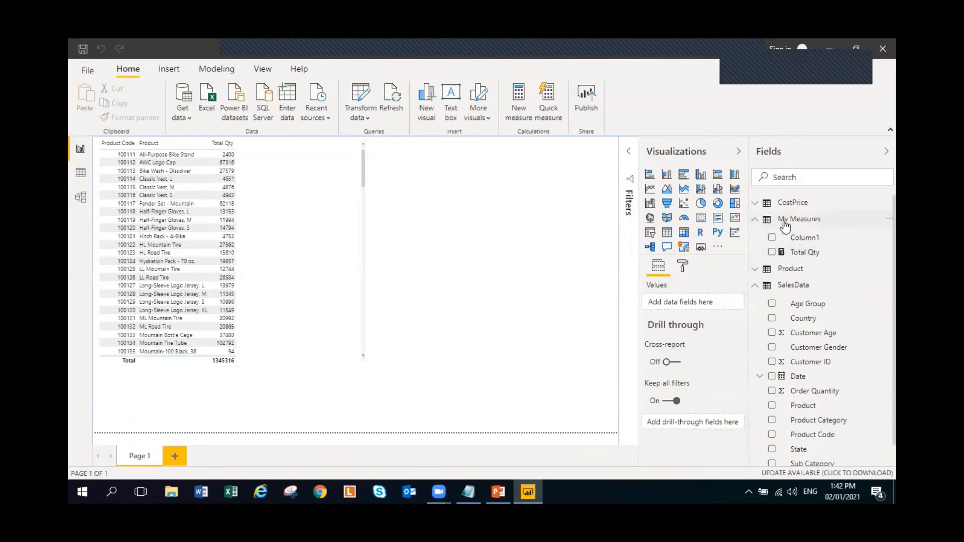
Delete the placeholder Column1 from the My Measures table.
right_click(803, 241)
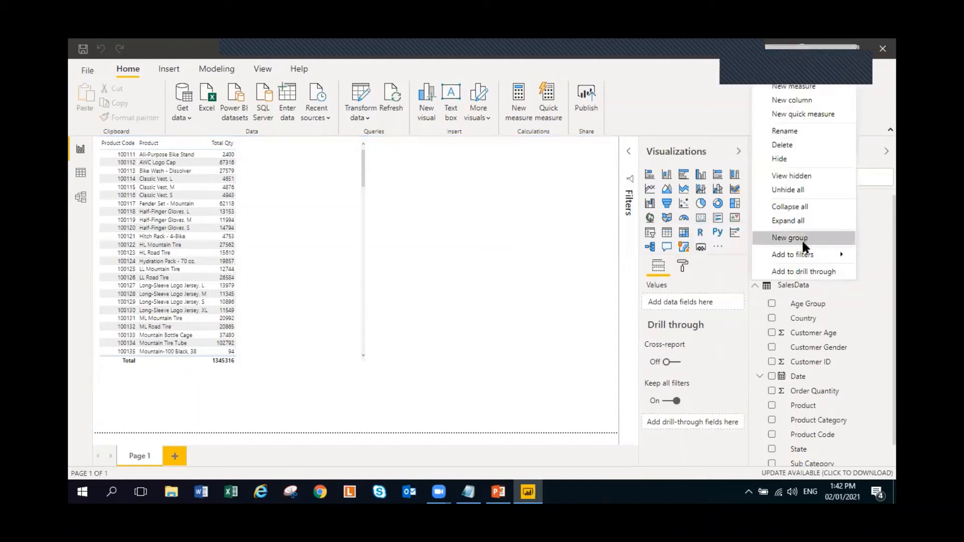
click(805, 147)
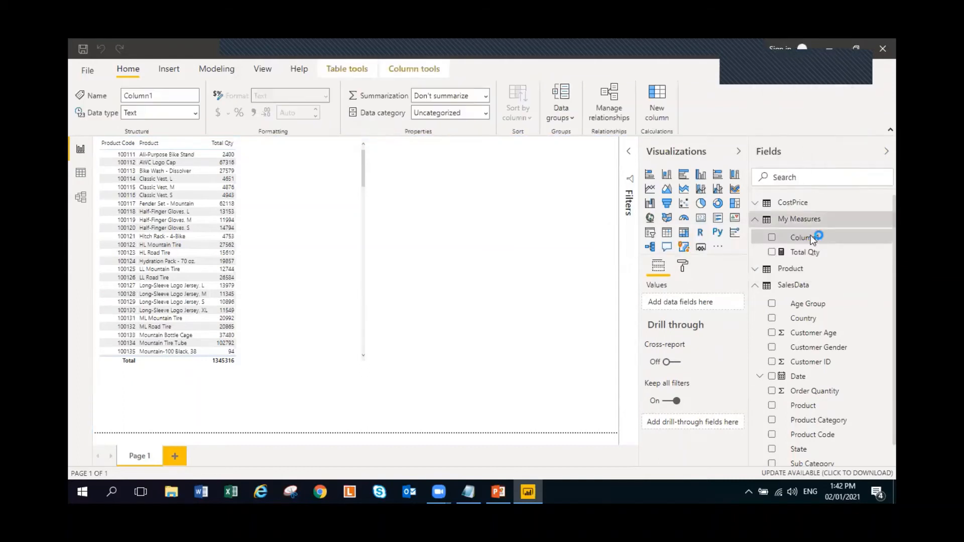
click(542, 281)
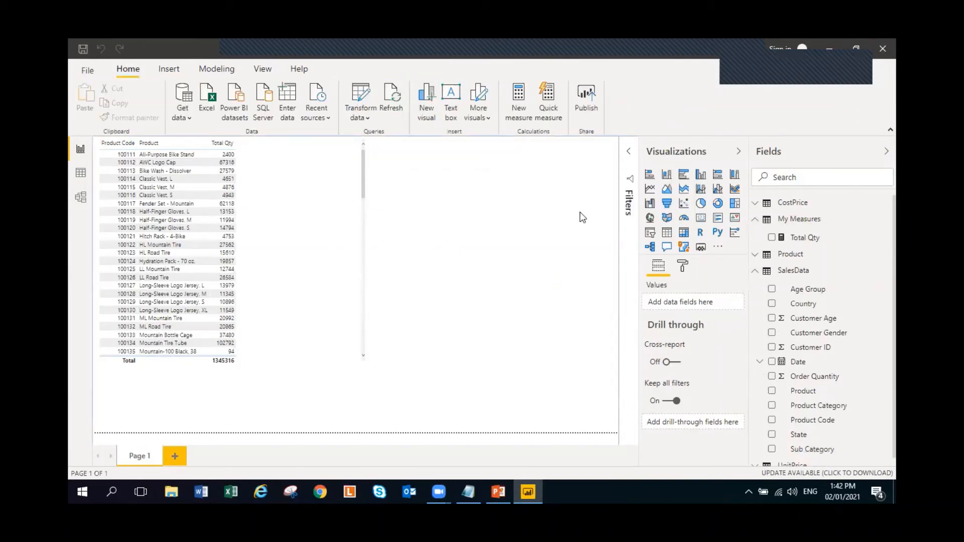
Collapse and reopen the field list to refresh its order, and expand the My Measures table.
click(886, 151)
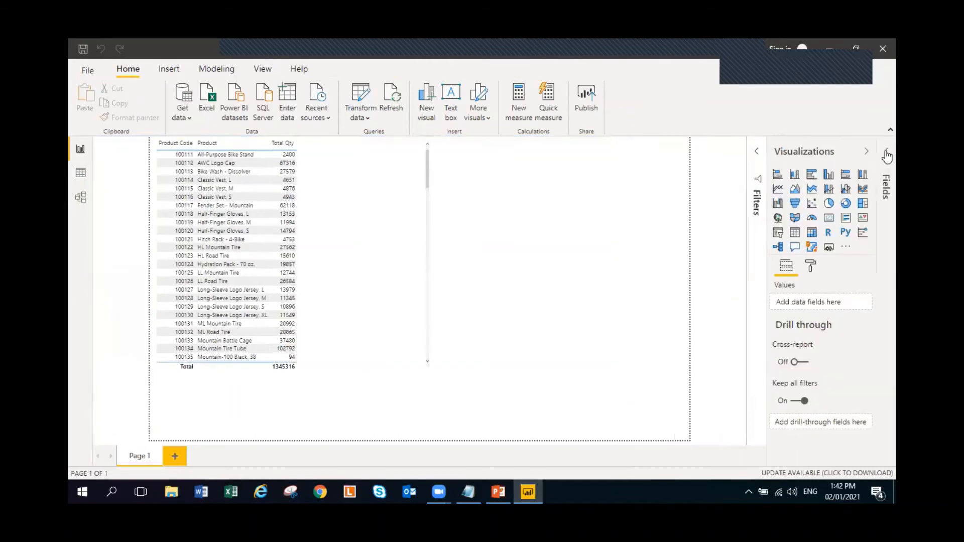
click(884, 152)
click(757, 203)
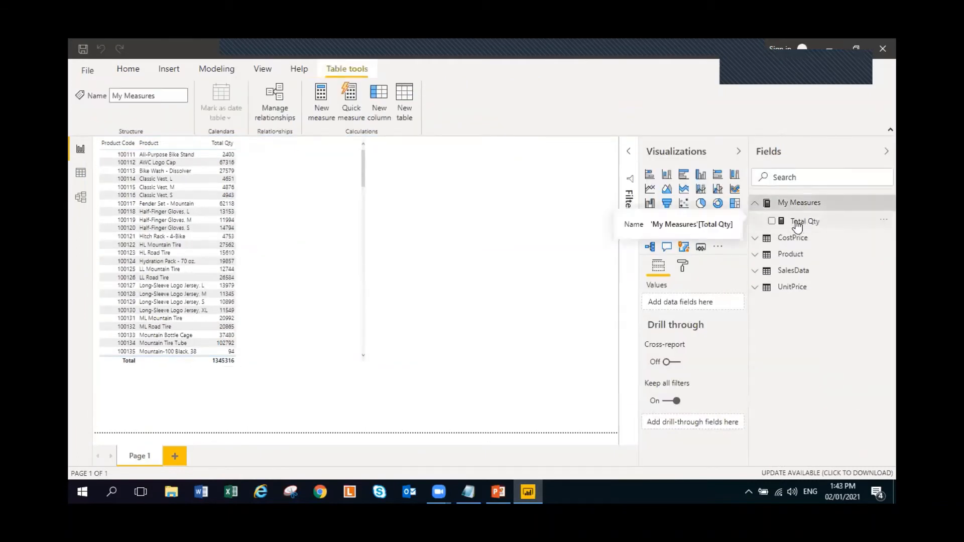
click(319, 218)
click(508, 226)
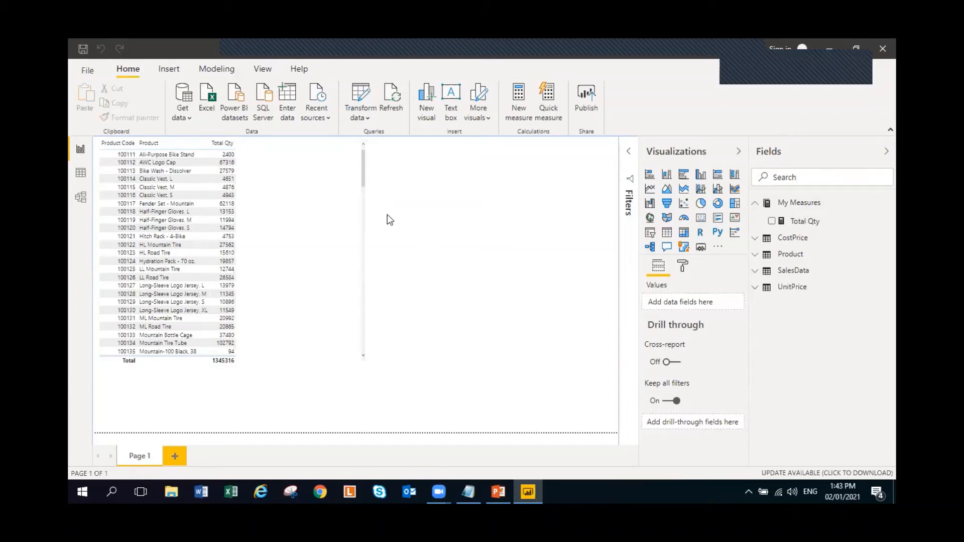
Examine the relationships between SalesData and the price and product tables in the model diagram, and return to the report page.
click(82, 199)
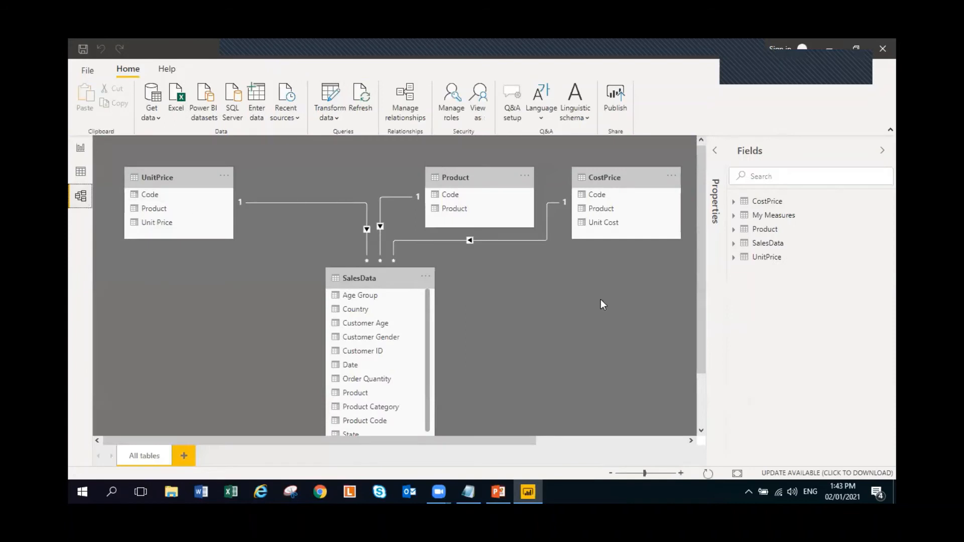
scroll(465, 312, down, 3)
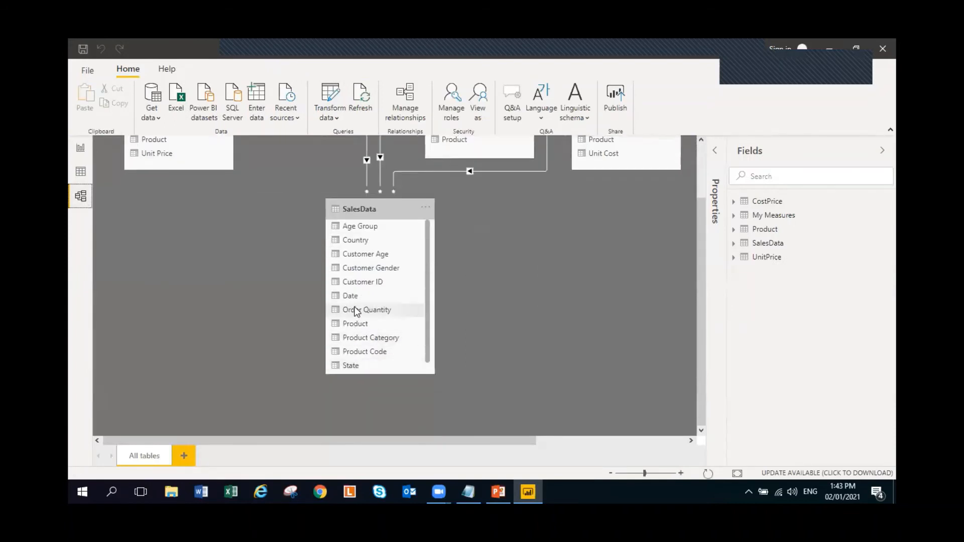
scroll(520, 328, up, 3)
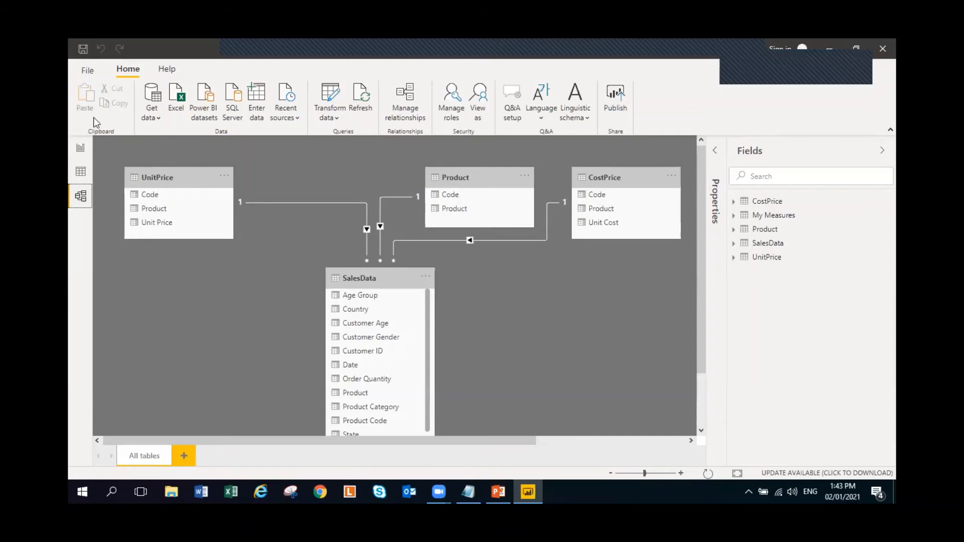
click(81, 149)
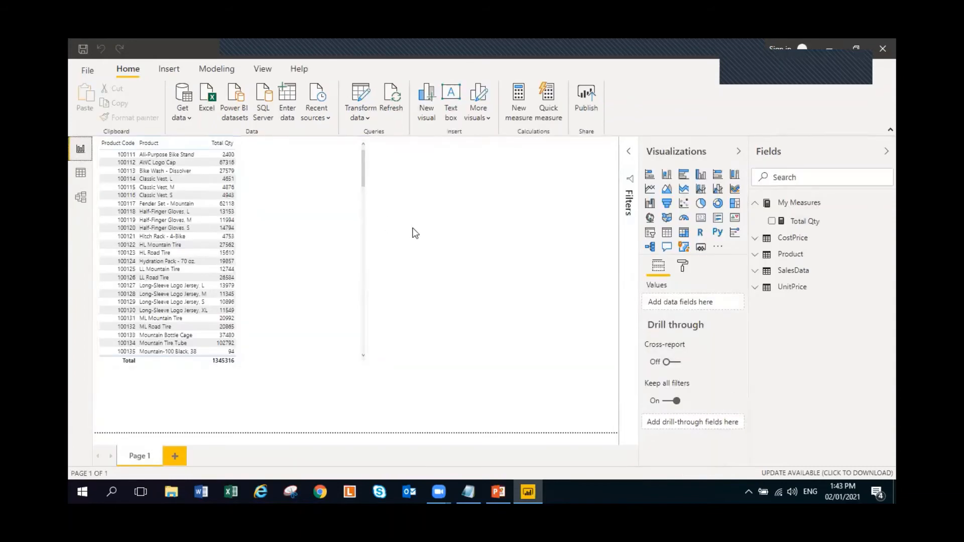
click(353, 230)
click(456, 236)
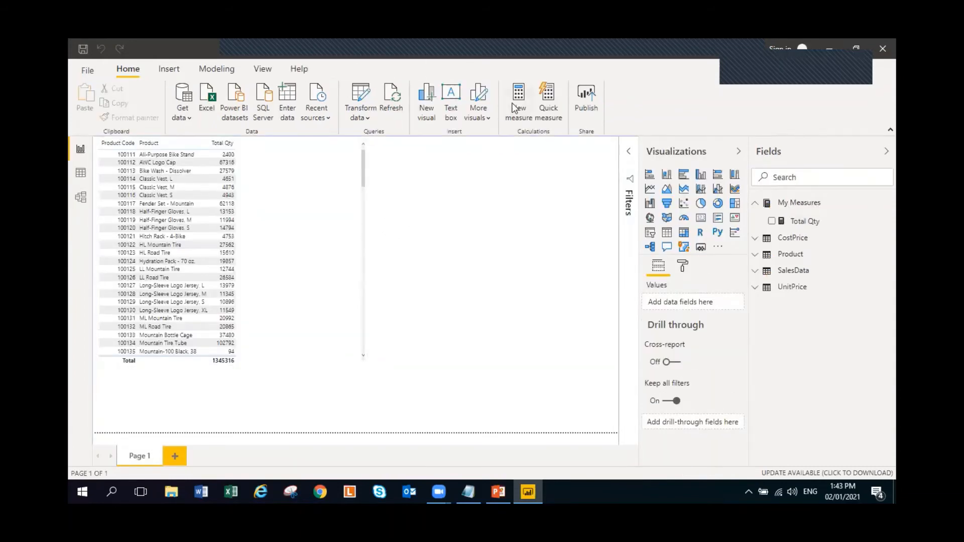
Start a new measure named Total Sales with a SUMX function that iterates over the SalesData table.
click(517, 106)
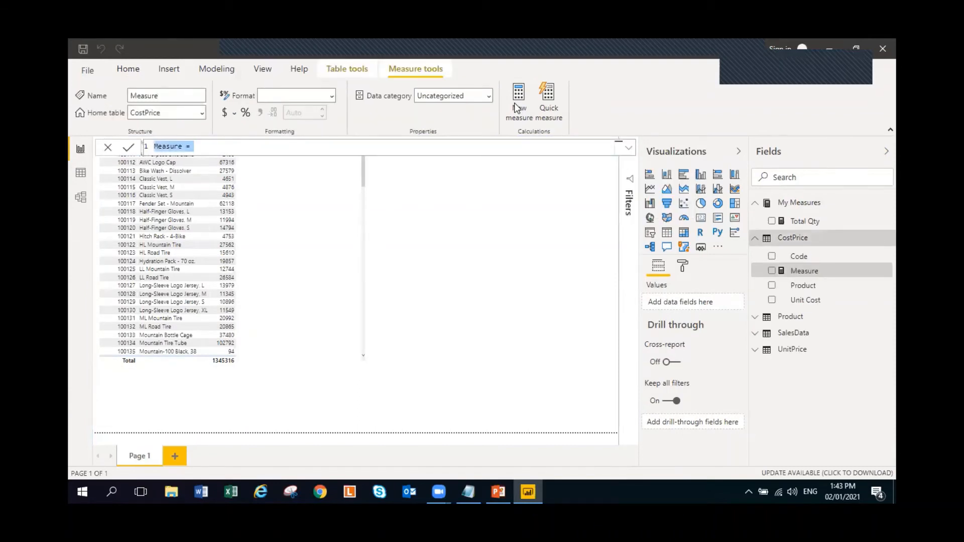
text(Total Sales = SUMX)
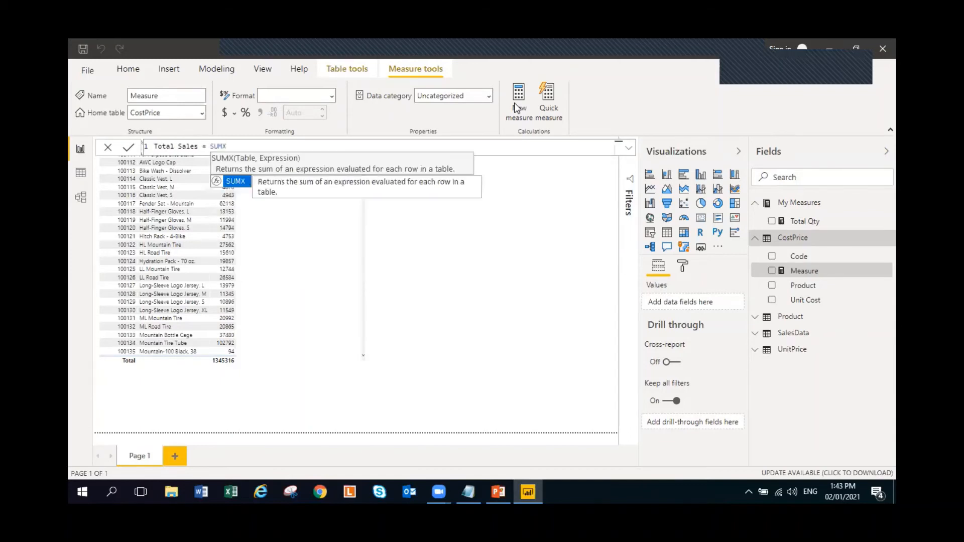
text(()
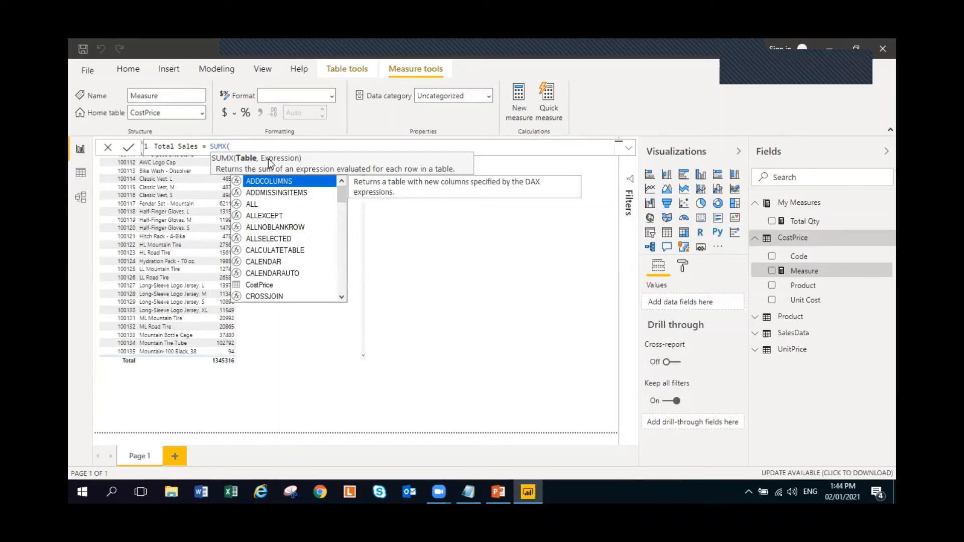
text(sal)
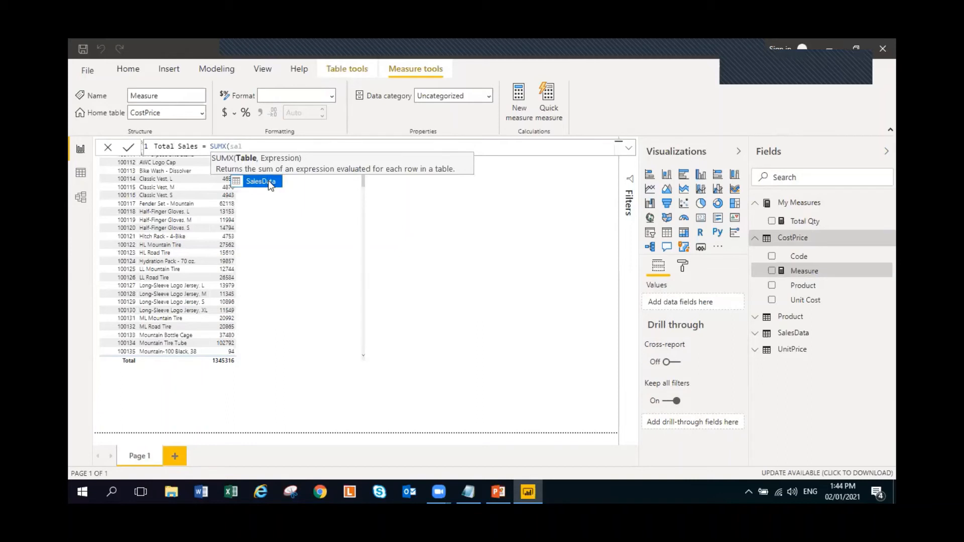
click(269, 181)
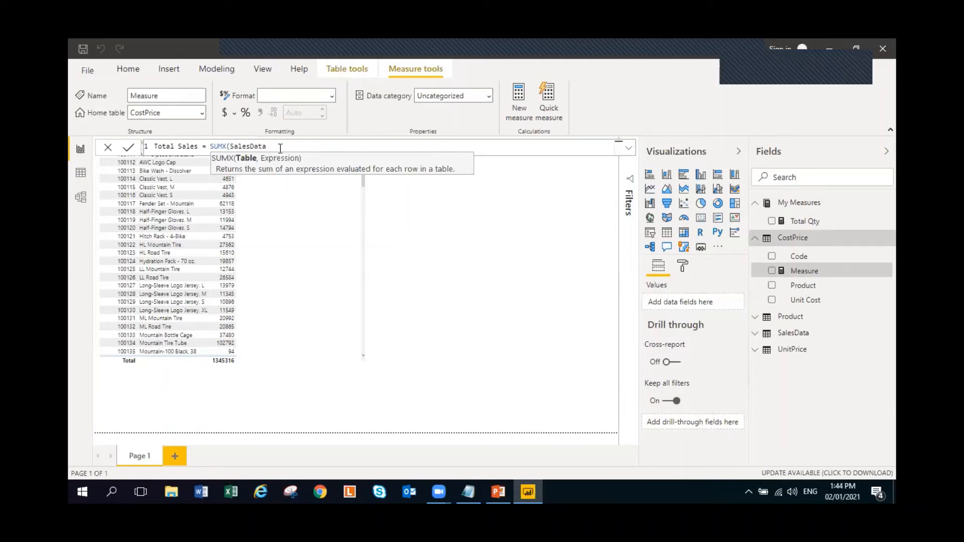
text(,or)
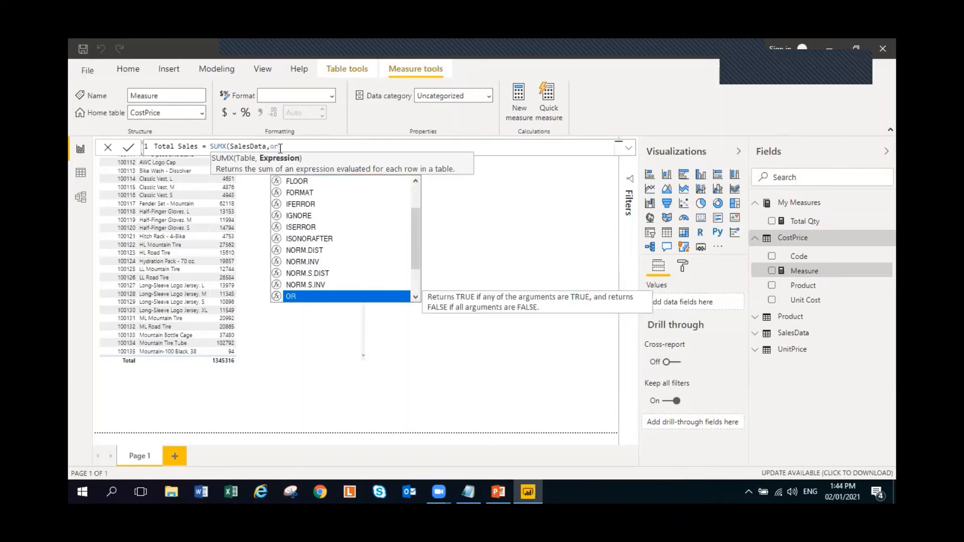
key(BackSpace)
key(BackSpace)
key(BackSpace)
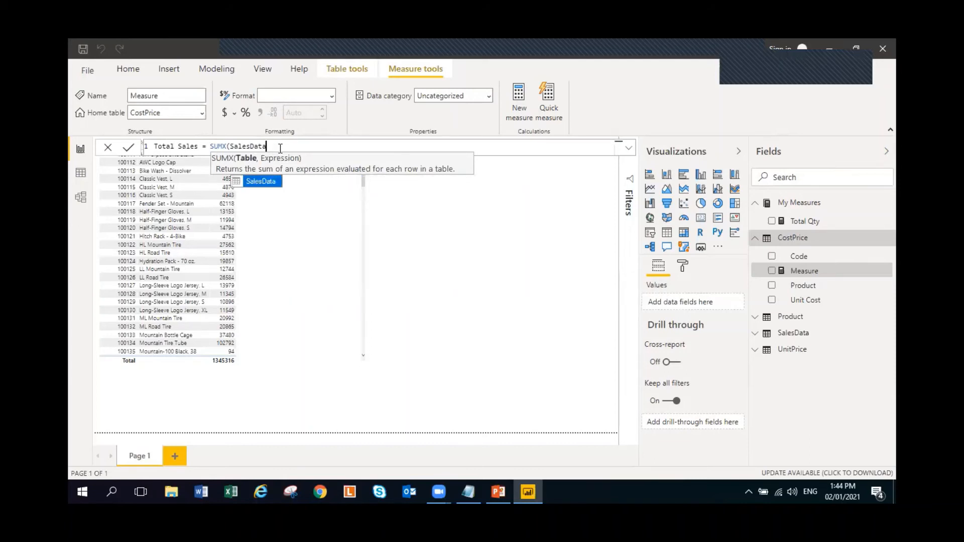
click(273, 183)
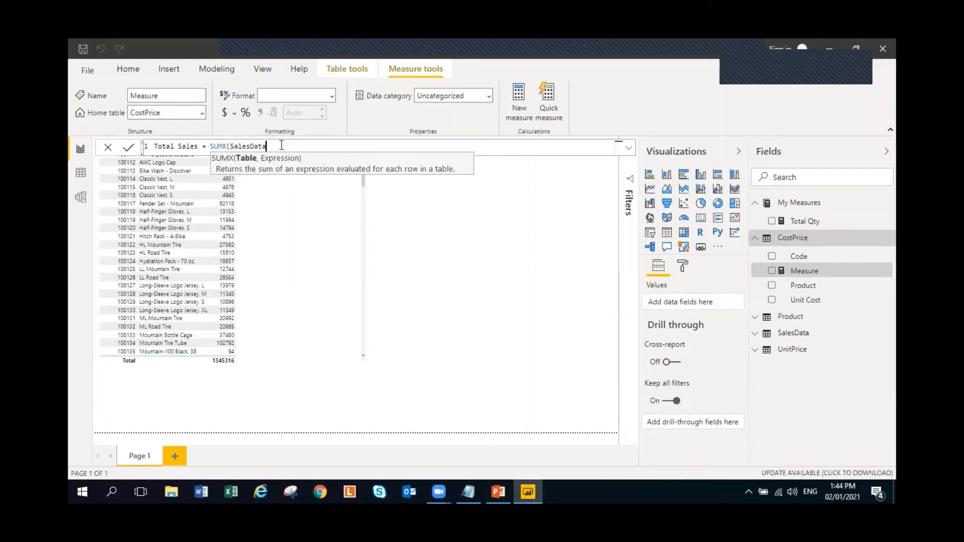
Complete the Total Sales formula with the expression SalesData[Order Quantity]*RELATED(UnitPrice[Unit Price]) and commit the measure.
text(, sal)
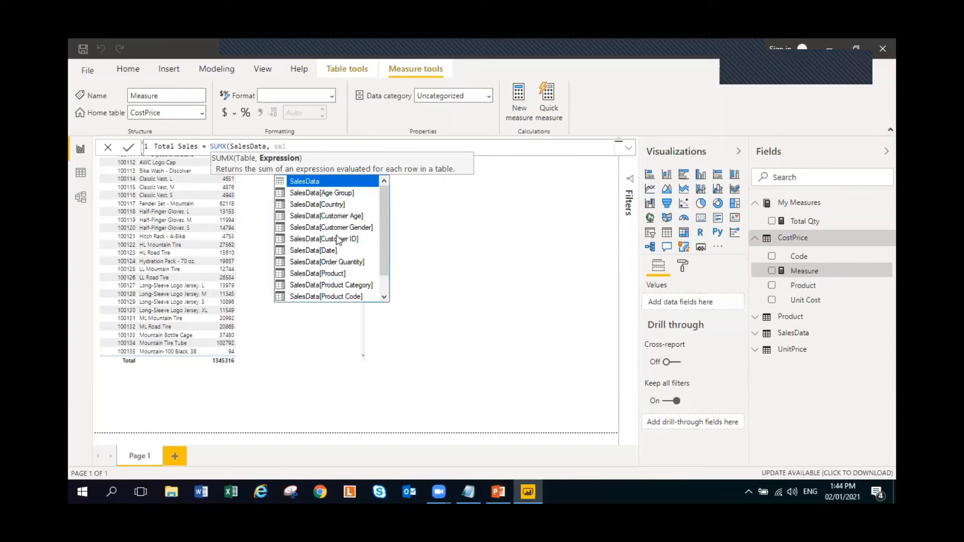
double_click(349, 263)
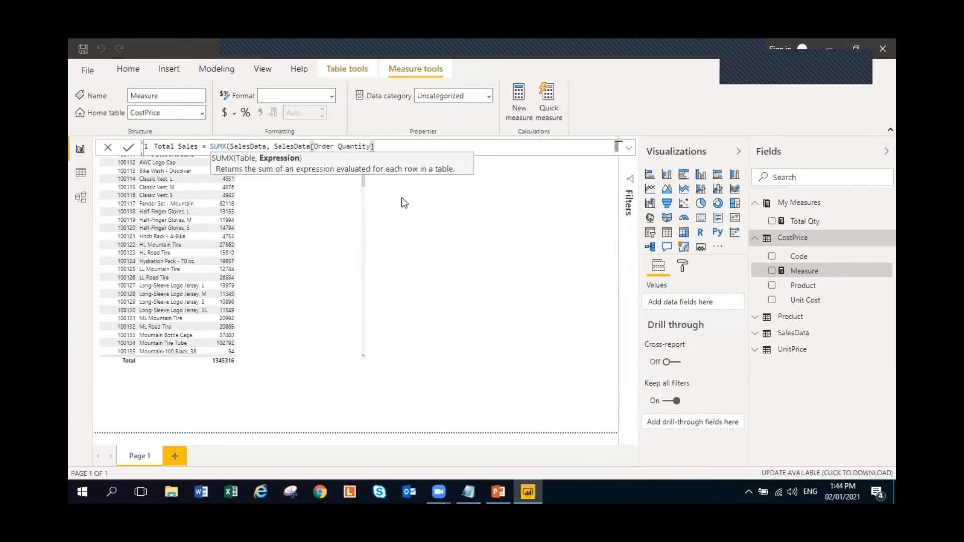
text(*re)
text(lat)
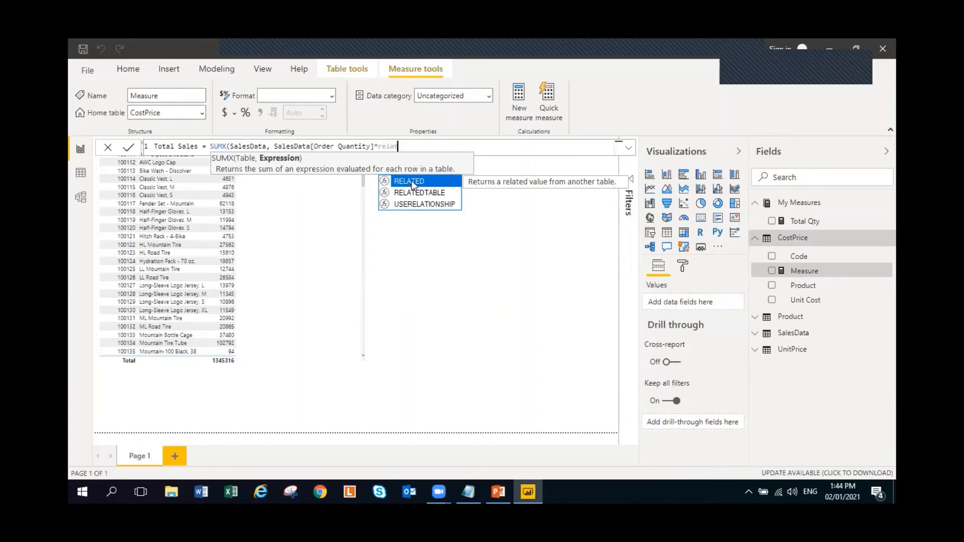
click(411, 180)
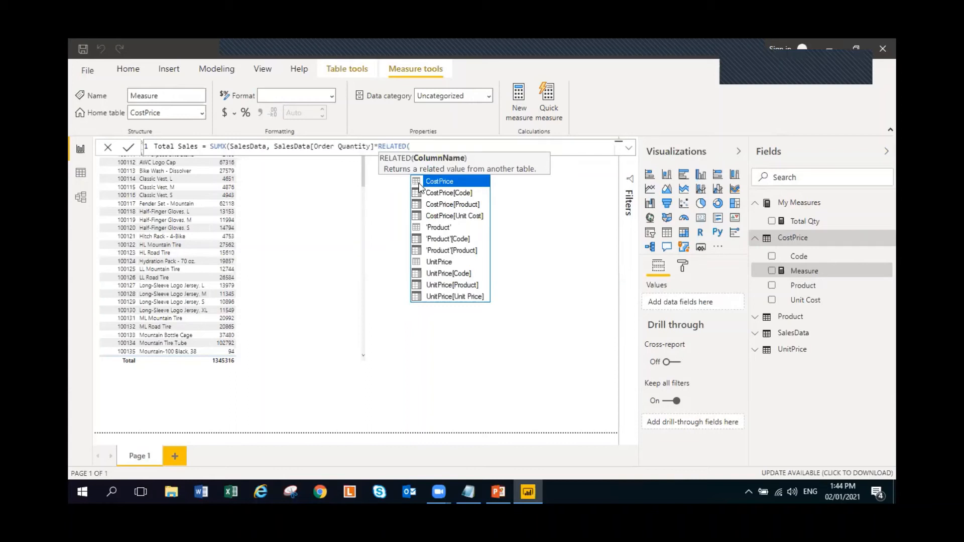
double_click(446, 296)
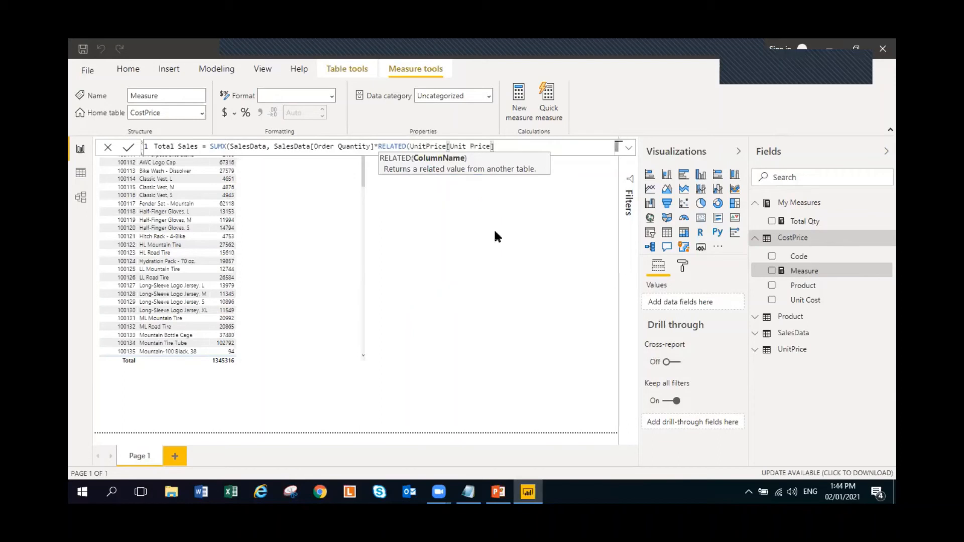
text())
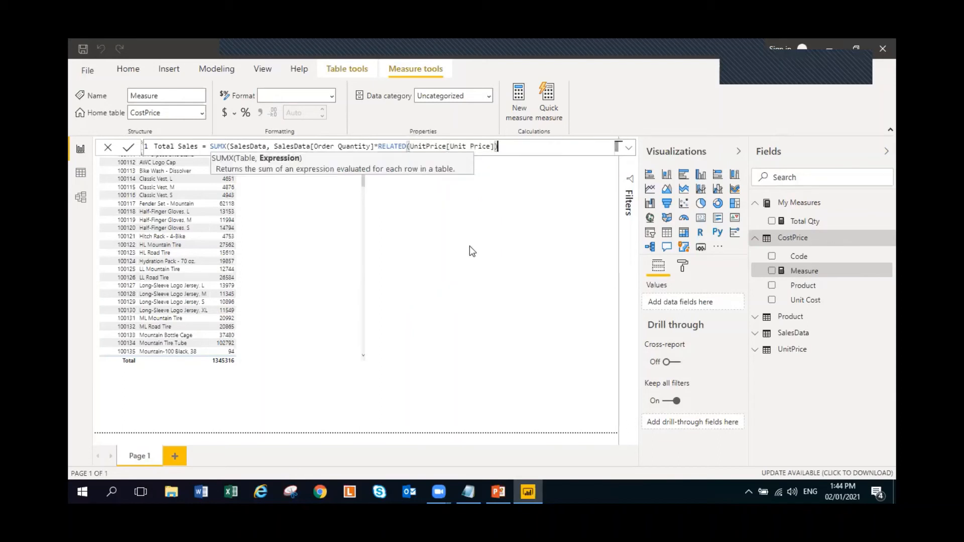
text())
key(Return)
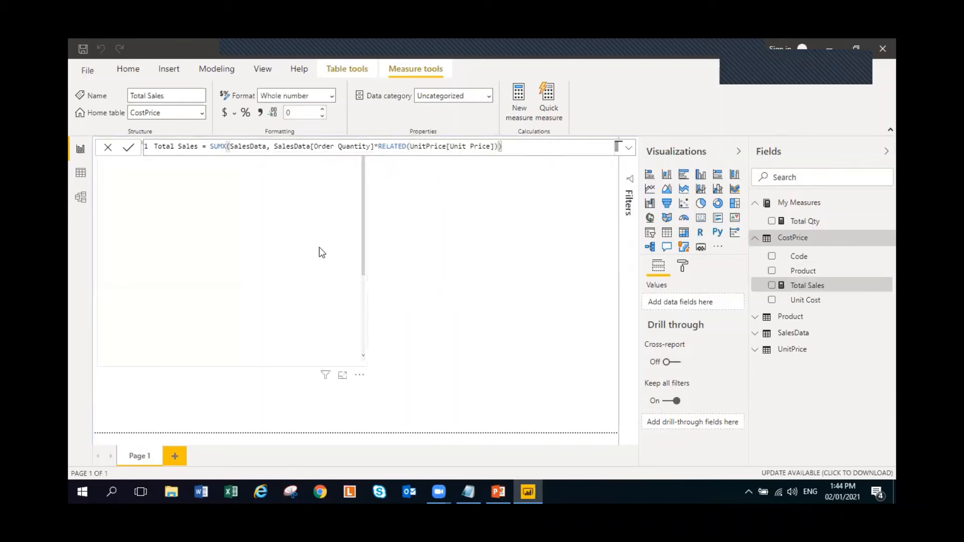
click(438, 275)
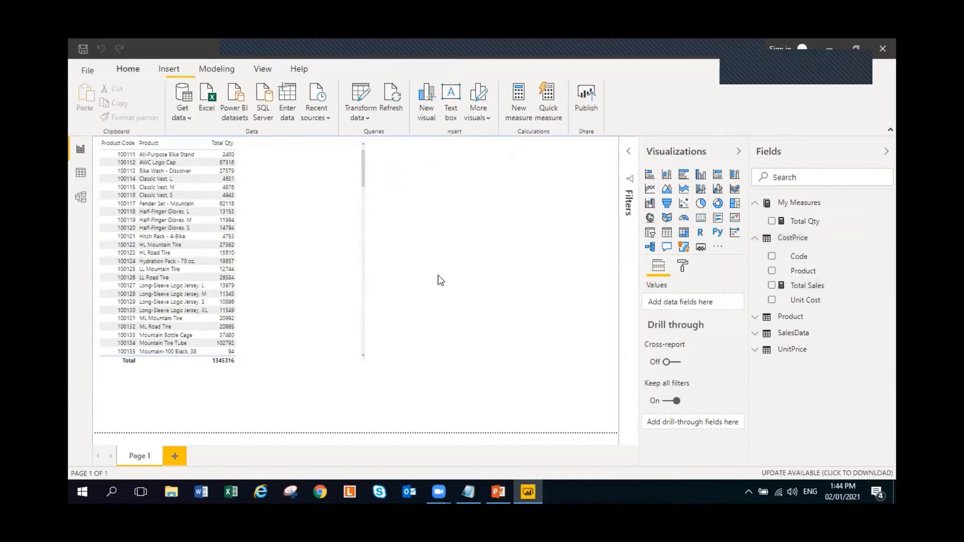
Move the Total Sales measure from CostPrice to the My Measures home table.
click(798, 286)
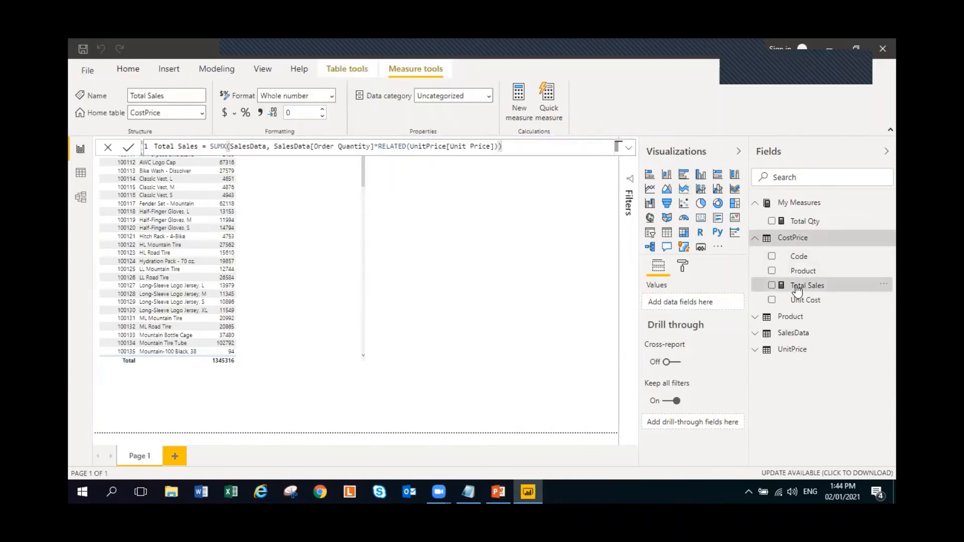
click(196, 113)
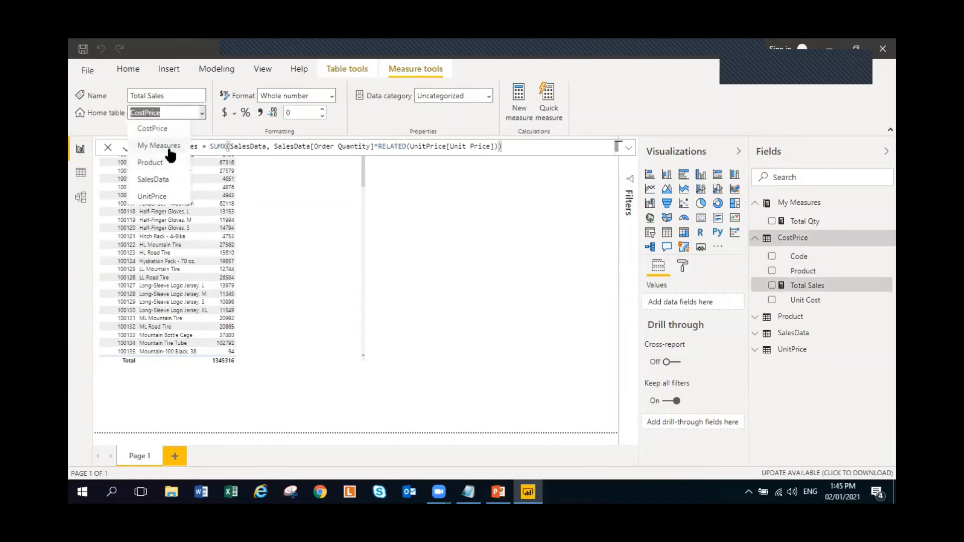
click(169, 151)
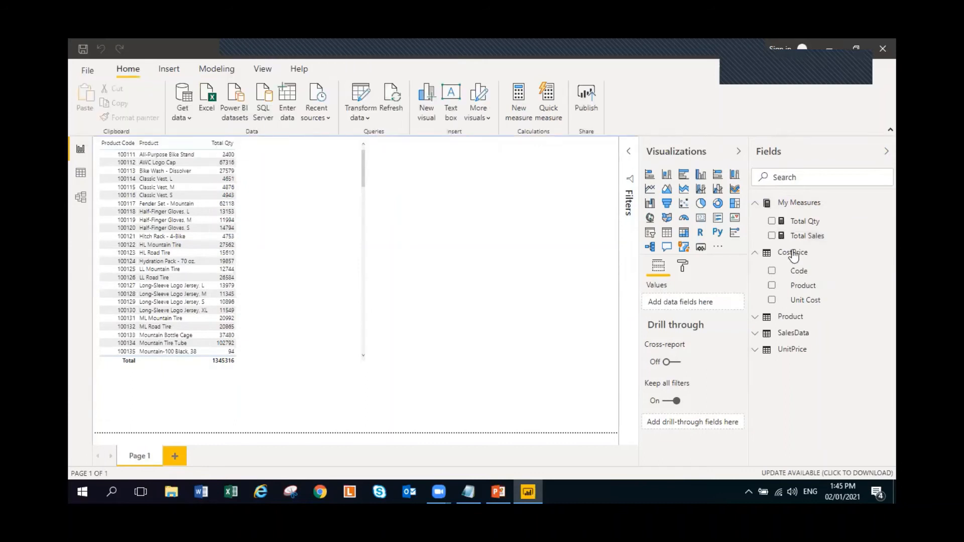
Add the Total Sales measure with a thousands separator to the product table visual, widening the visual slightly.
drag(803, 236, 282, 142)
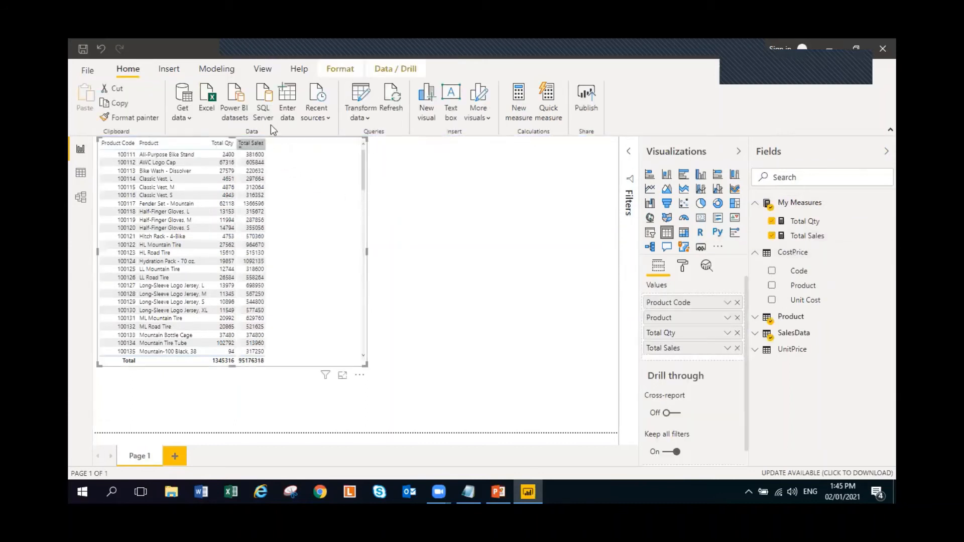
click(834, 239)
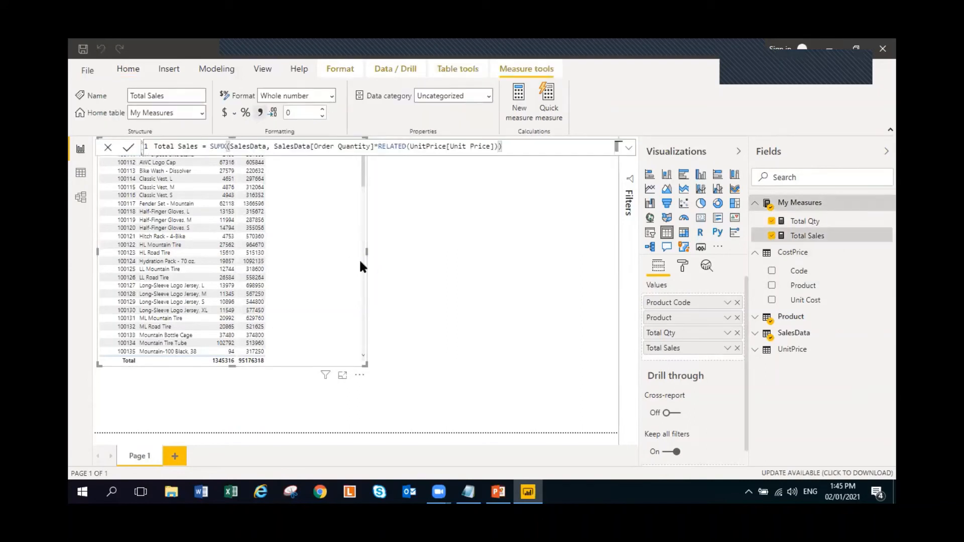
drag(369, 251, 393, 249)
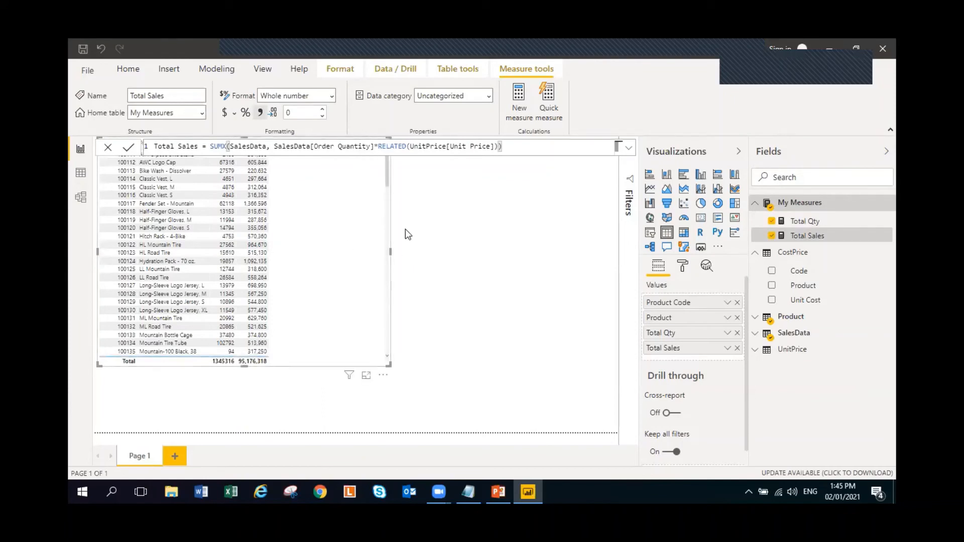
click(429, 211)
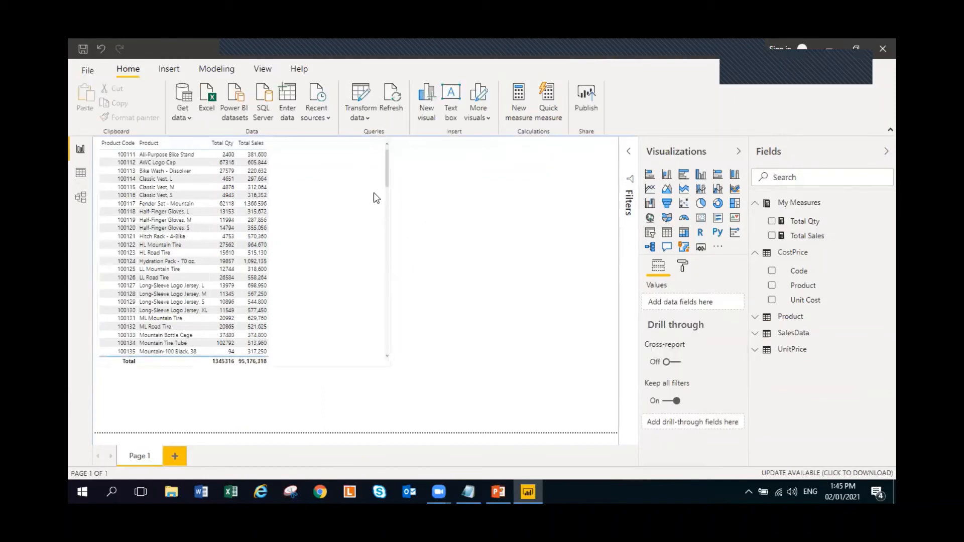
Review the Total Sales formula against SalesData's Order Quantity and the UnitPrice table in the model diagram, and return to the report page.
click(827, 235)
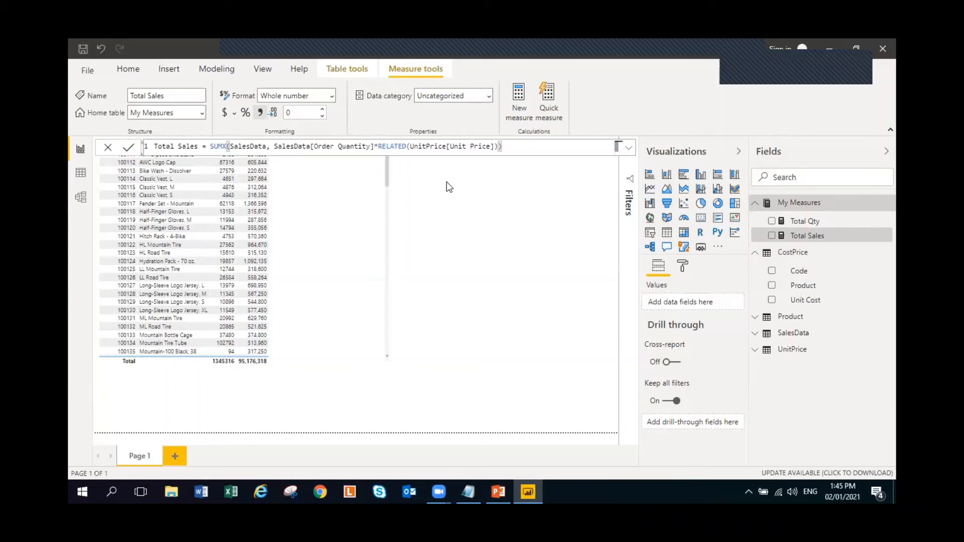
click(448, 196)
click(81, 197)
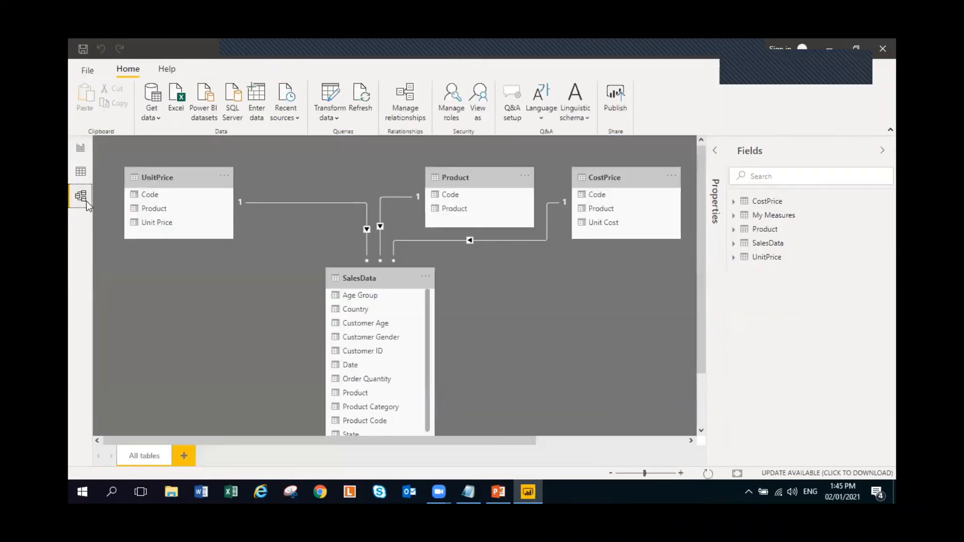
scroll(508, 347, down, 3)
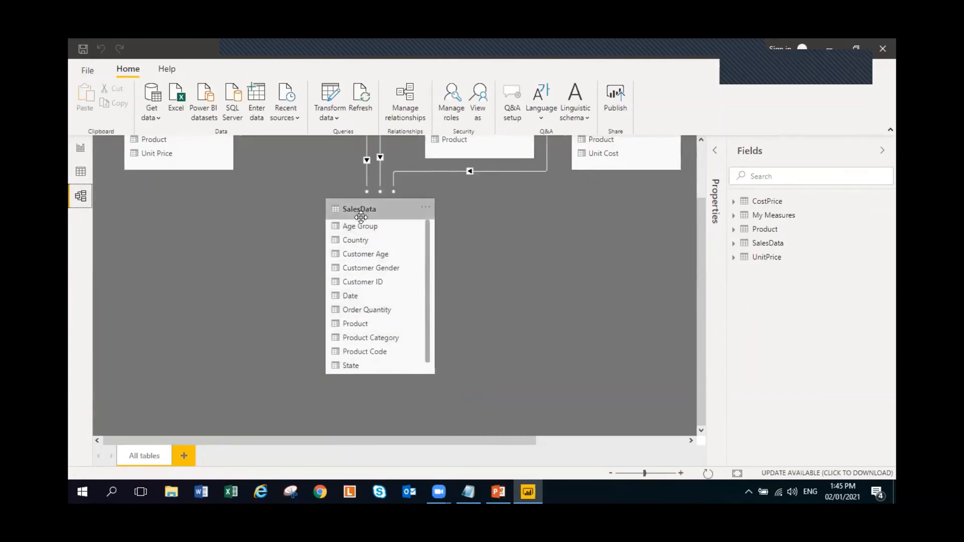
scroll(647, 337, up, 3)
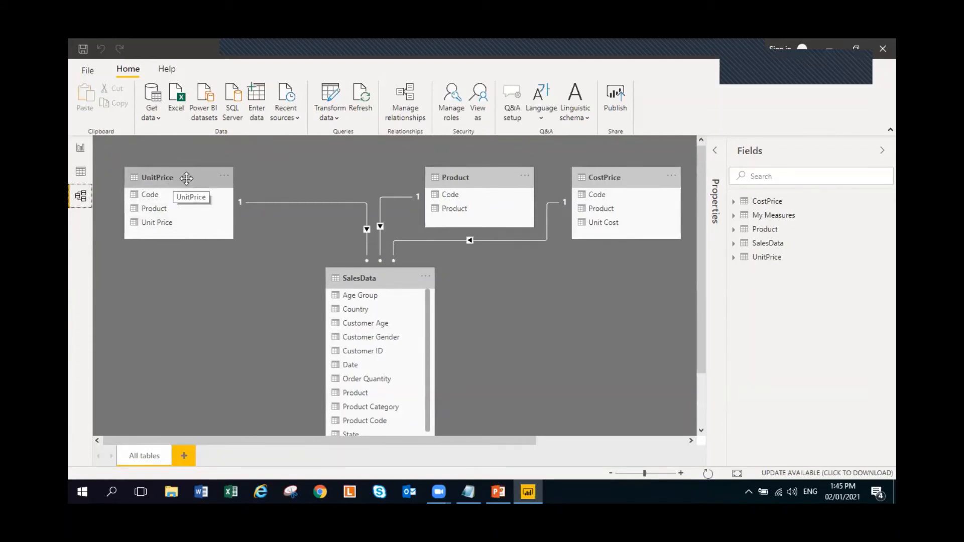
scroll(495, 309, down, 3)
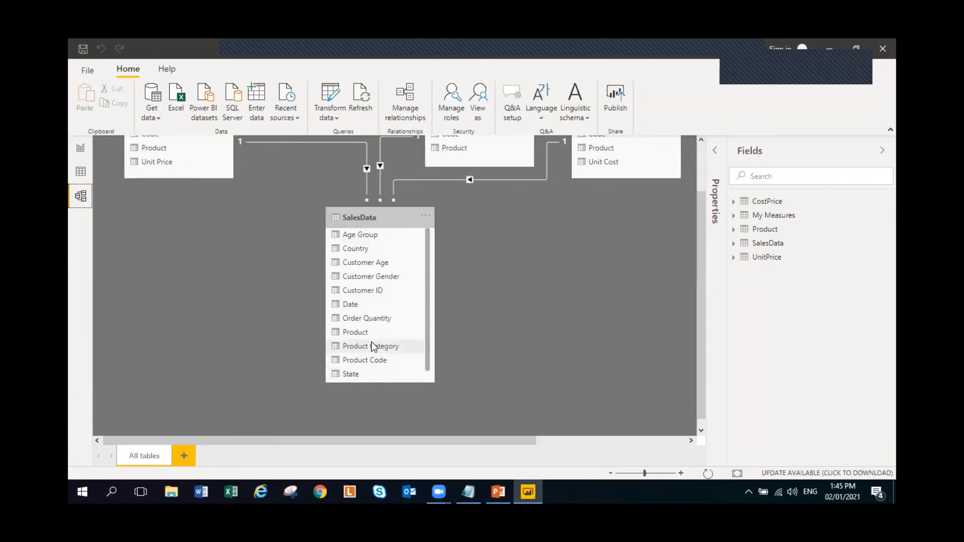
scroll(465, 294, up, 1)
scroll(464, 294, down, 1)
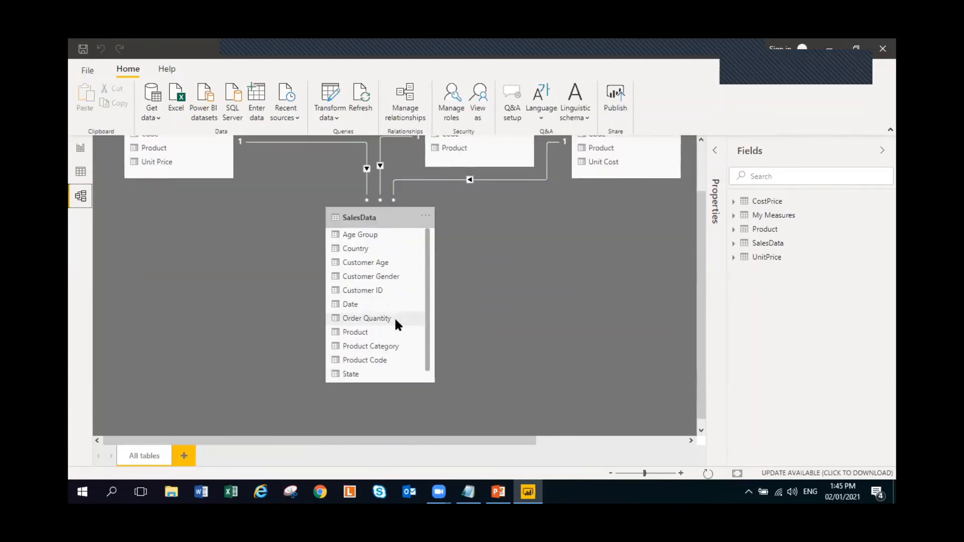
scroll(251, 249, up, 1)
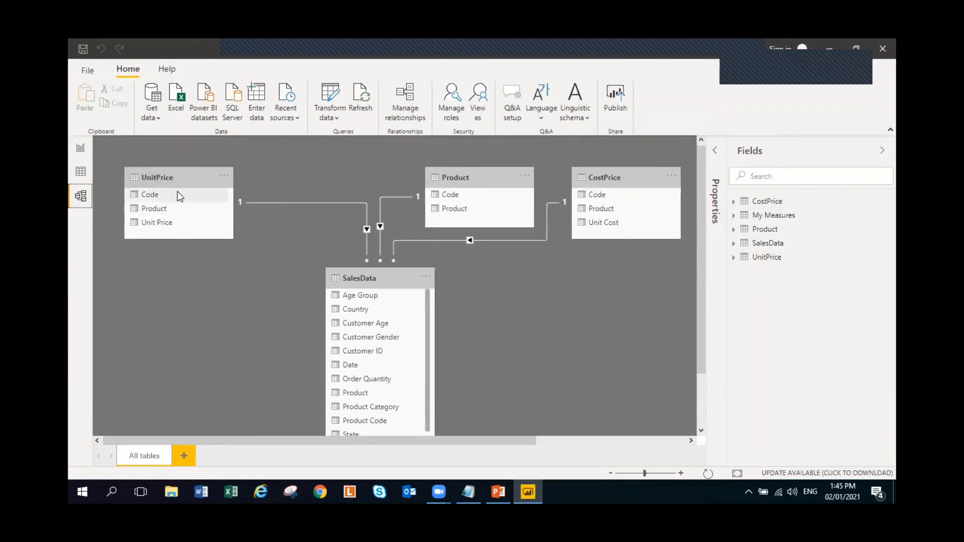
click(81, 151)
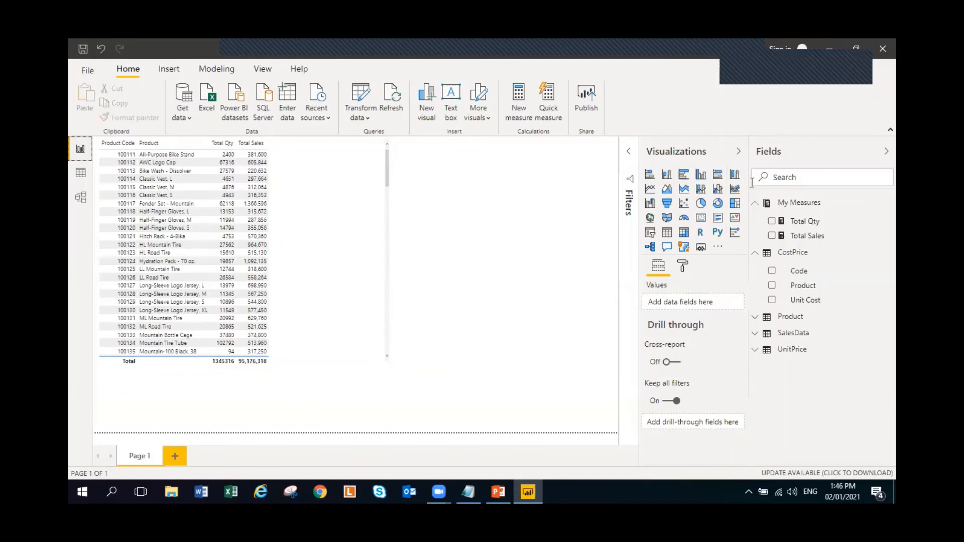
Reread the Total Sales formula and check how the CostPrice and UnitPrice tables link to SalesData in the model, returning to the report.
click(822, 237)
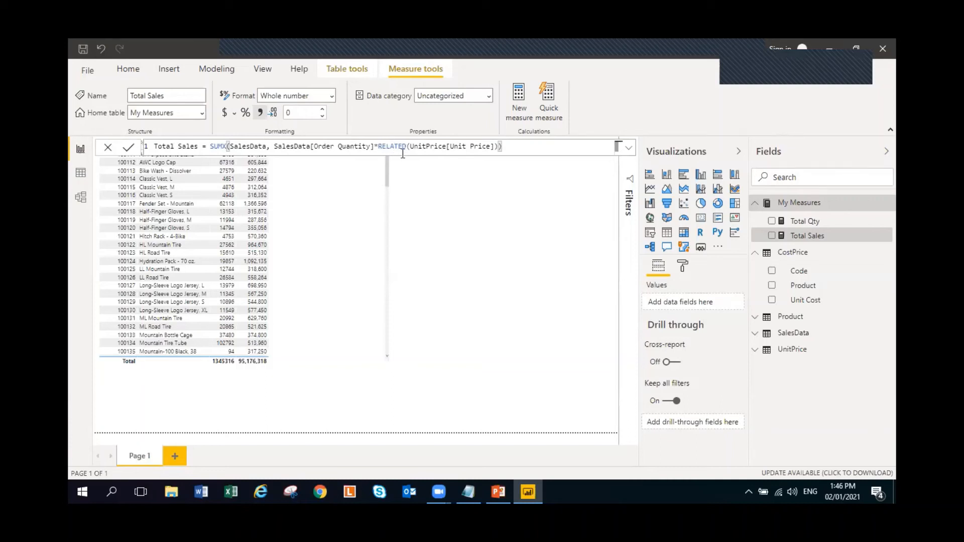
click(438, 207)
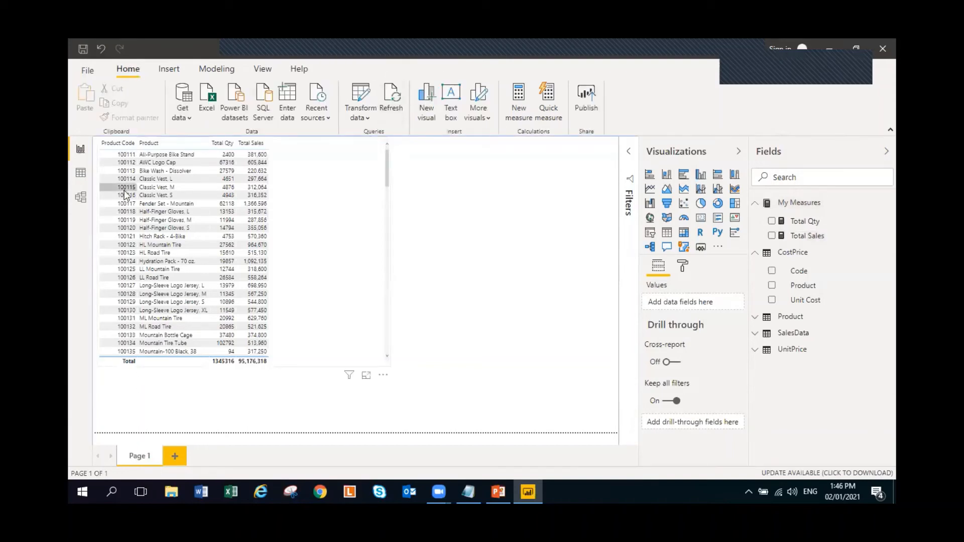
click(80, 196)
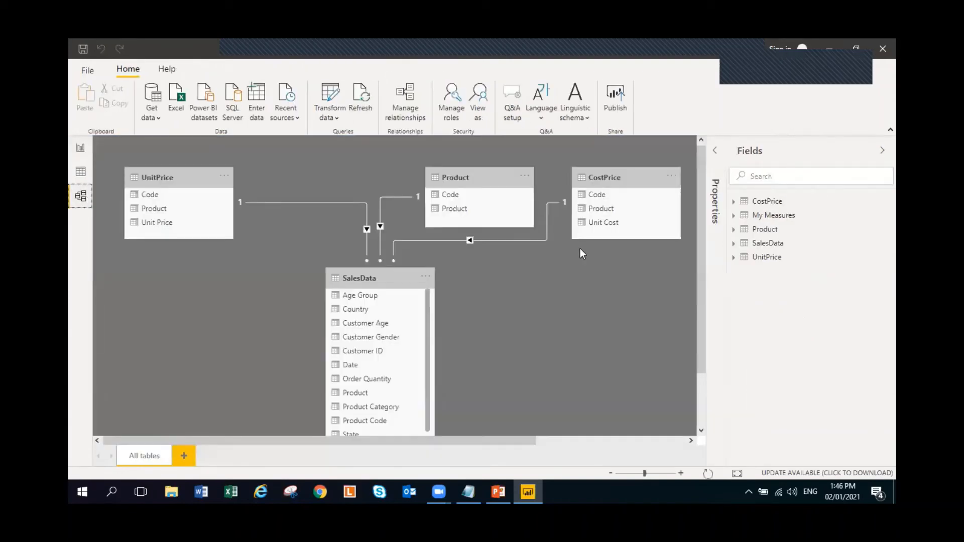
scroll(514, 310, down, 1)
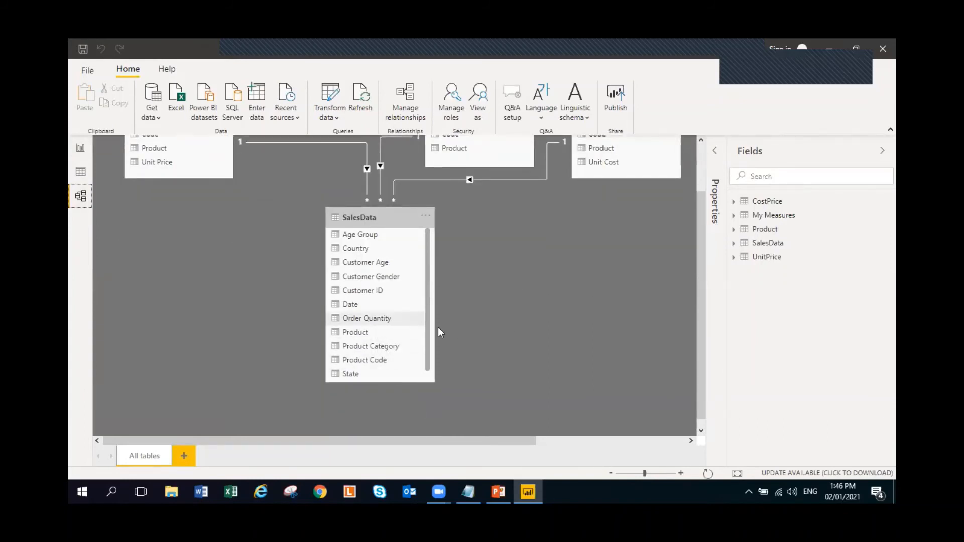
scroll(549, 322, up, 1)
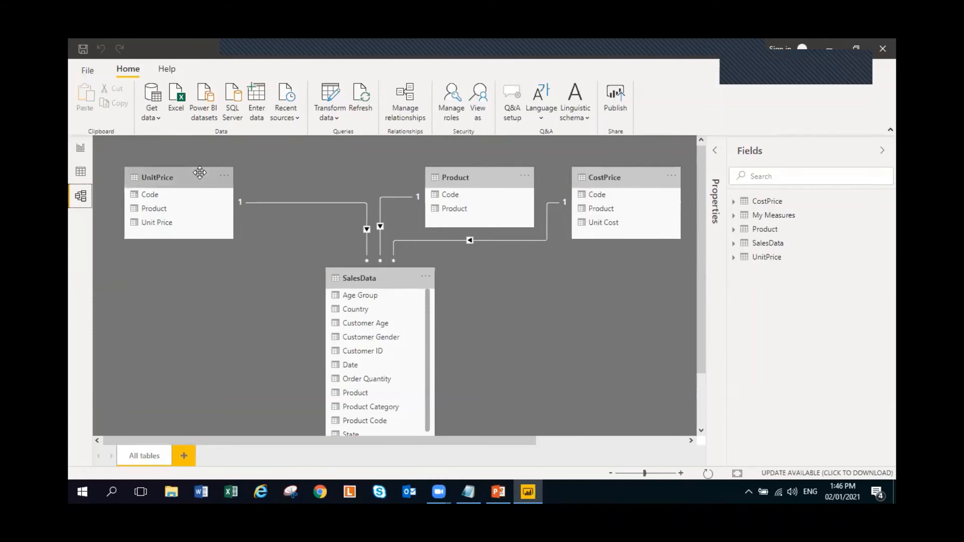
click(80, 147)
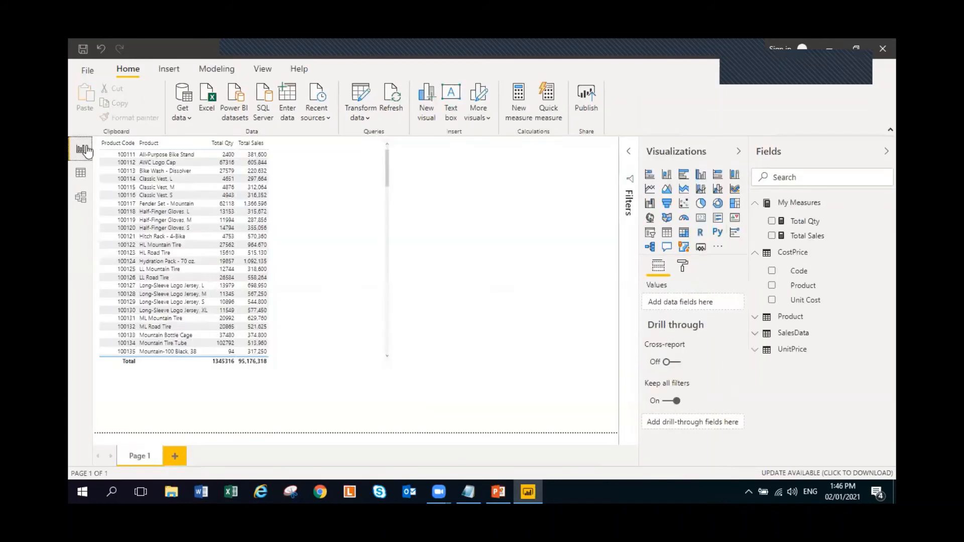
Start a new measure named Total Cost with a SUMX function that iterates over the SalesData table.
click(517, 97)
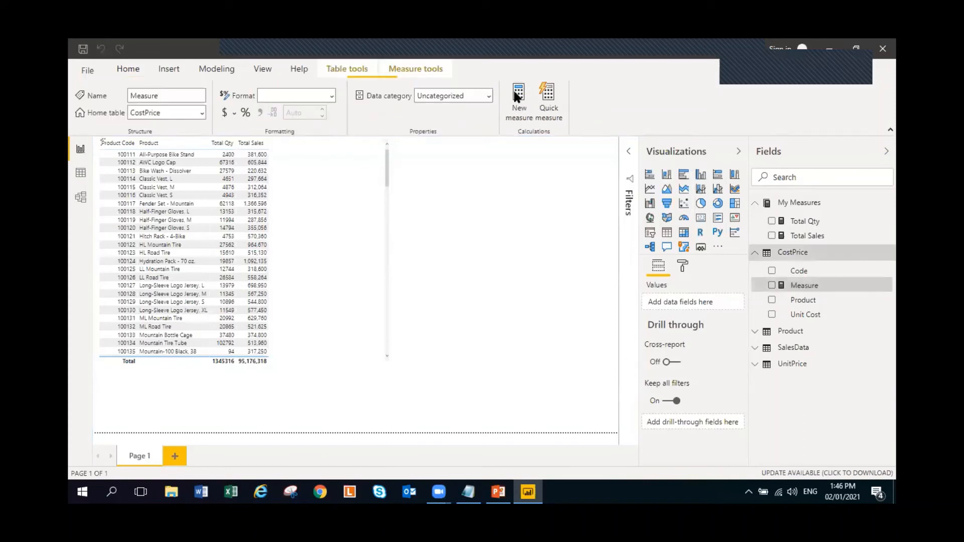
text(T)
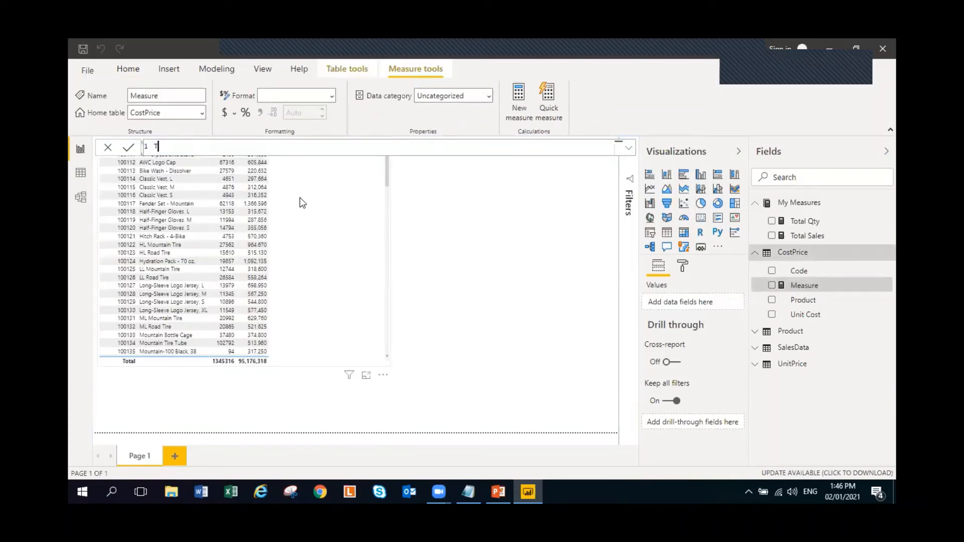
text(otal Cost = SUM)
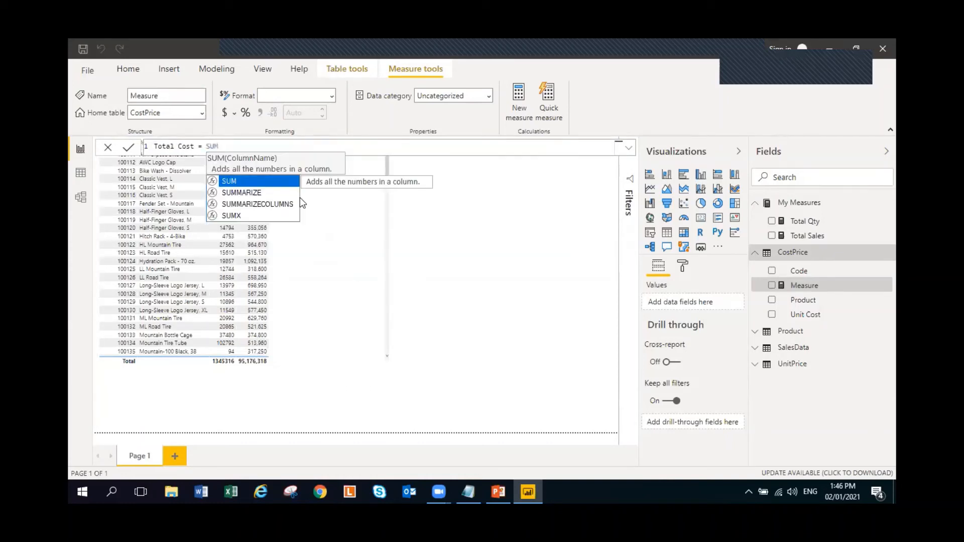
text(X()
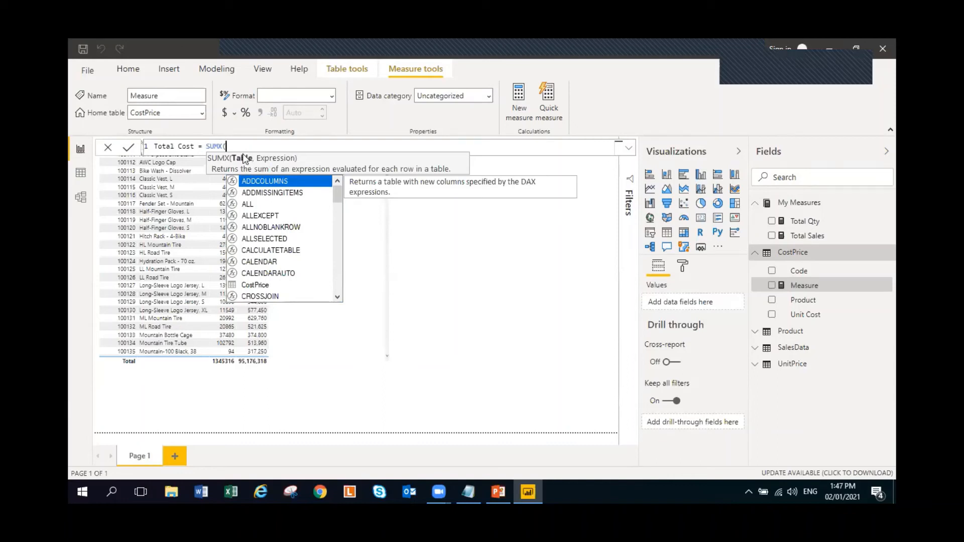
text(sales)
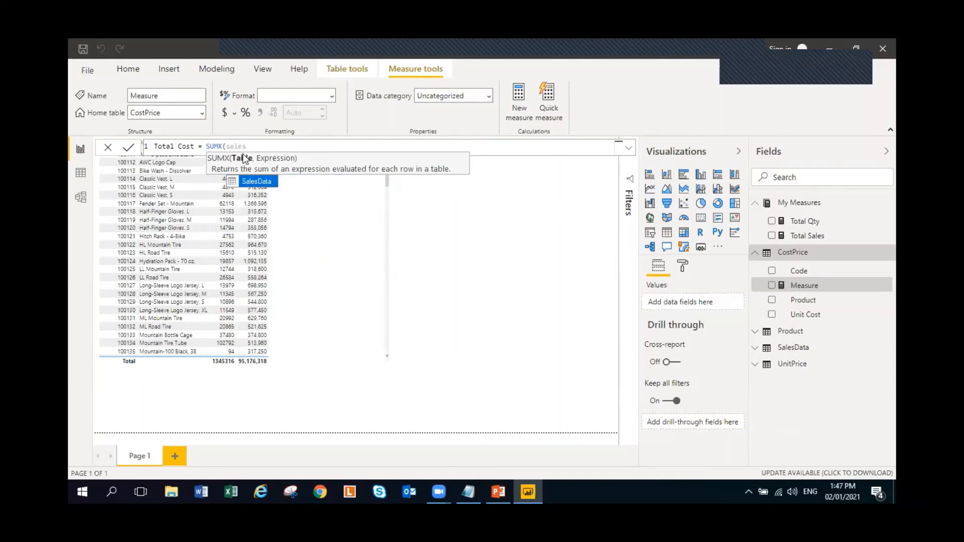
click(260, 181)
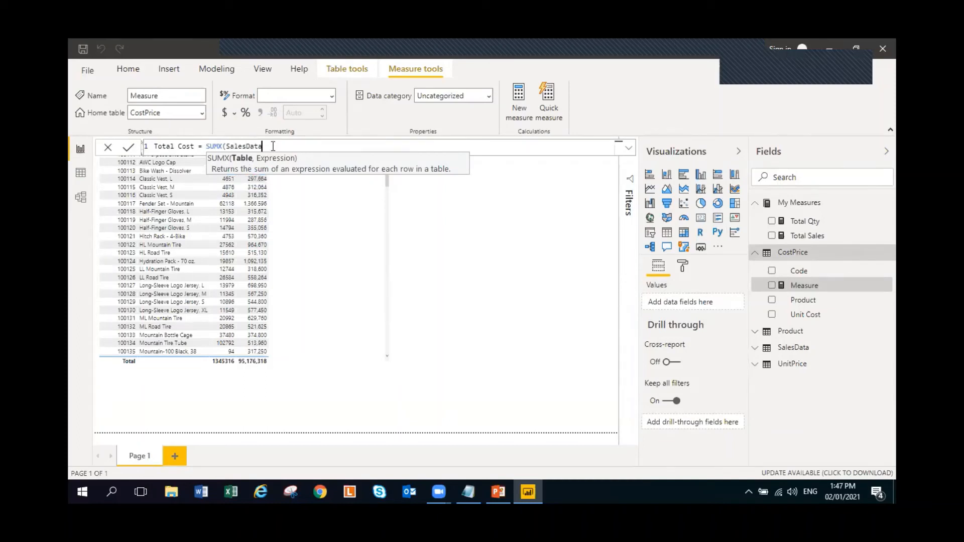
Complete the Total Cost formula with the expression SalesData[Order Quantity]*RELATED(CostPrice[Unit Cost]) and commit the measure.
text(, sale)
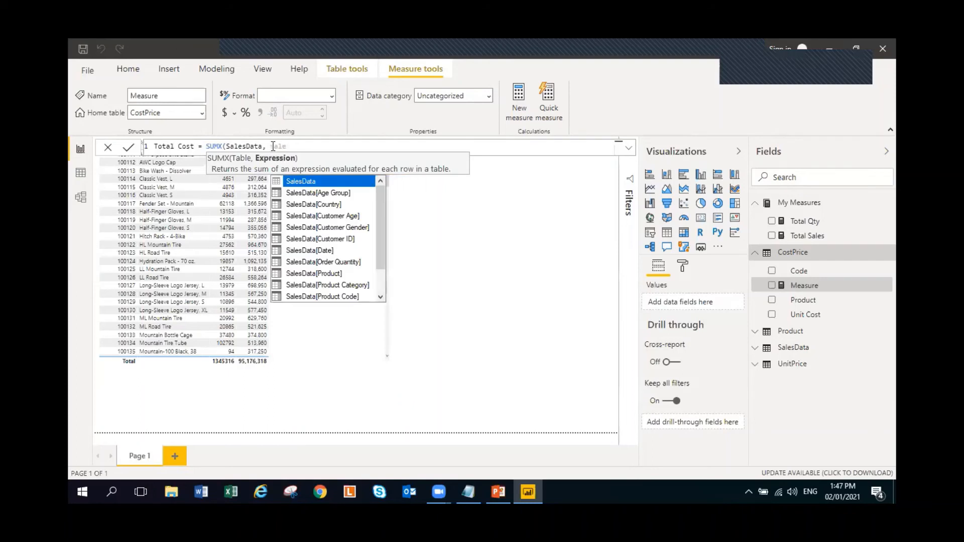
click(322, 262)
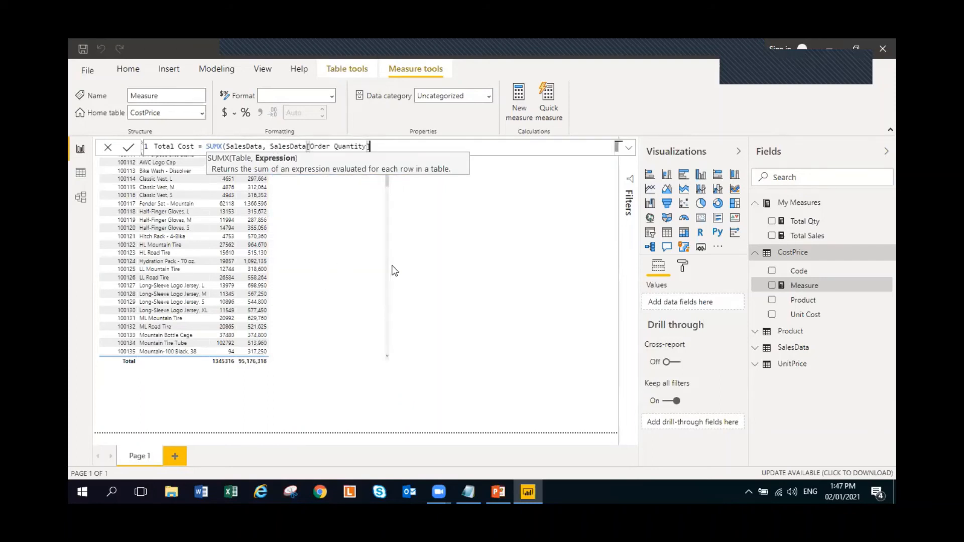
text(*related)
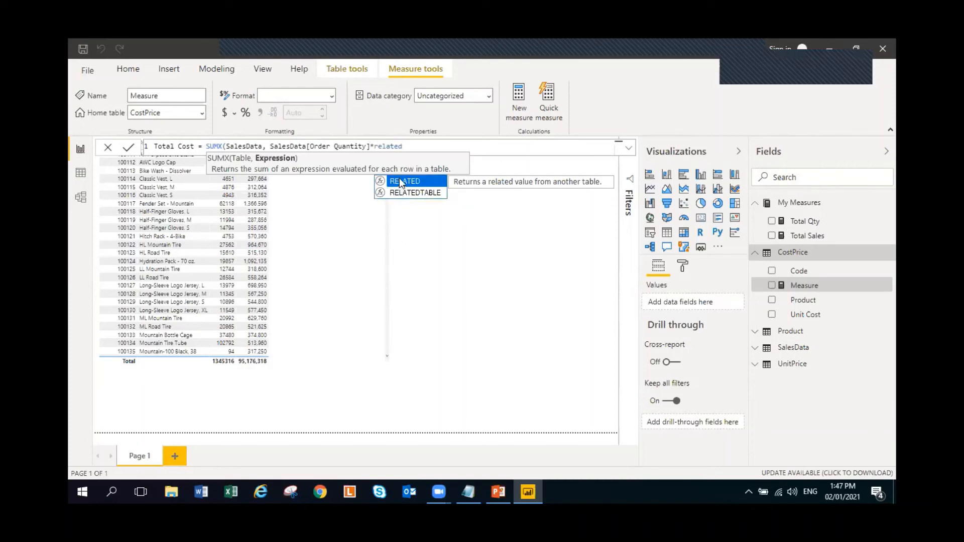
double_click(412, 184)
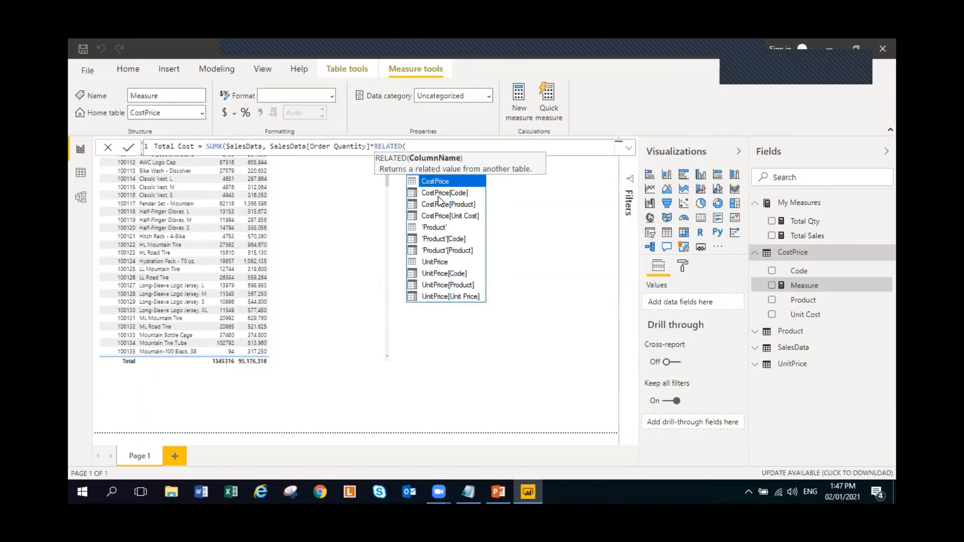
click(440, 218)
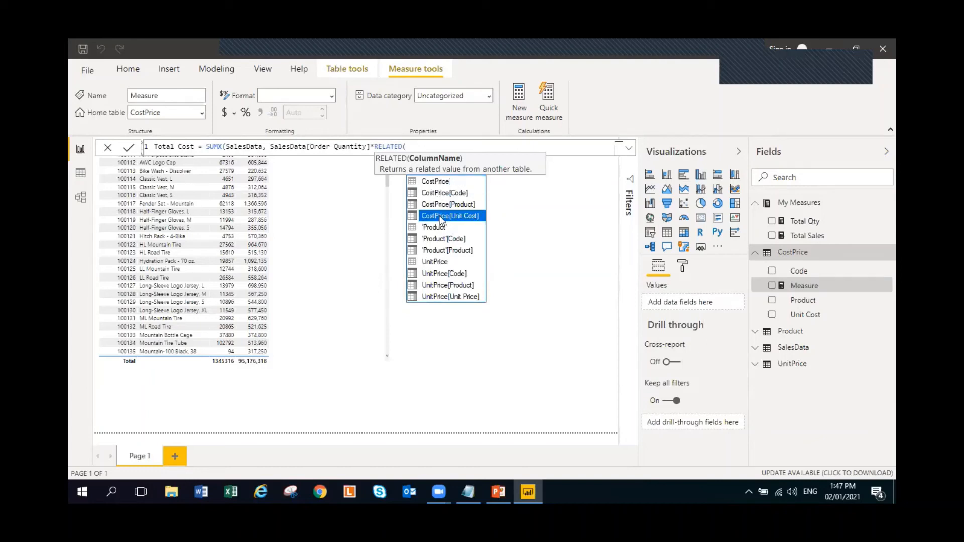
click(440, 217)
text())
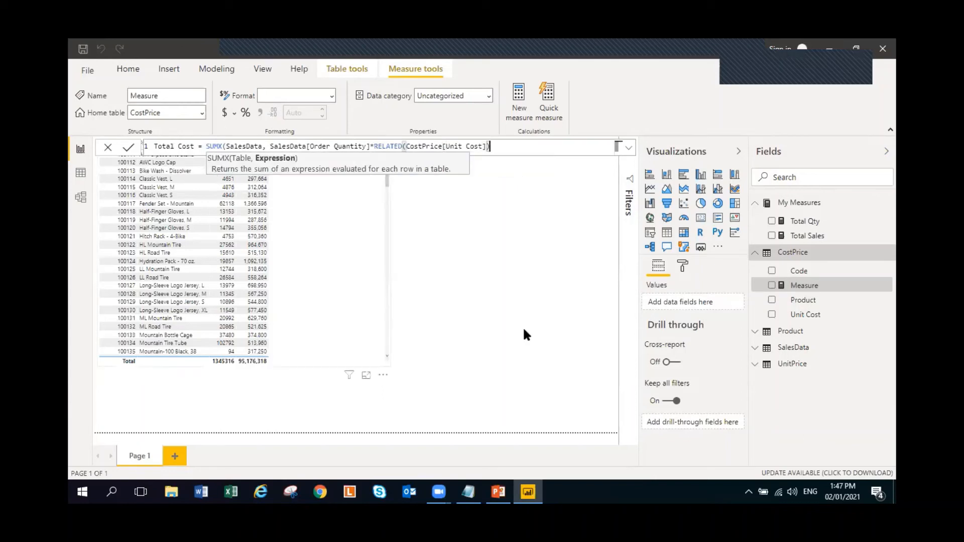
text())
key(Return)
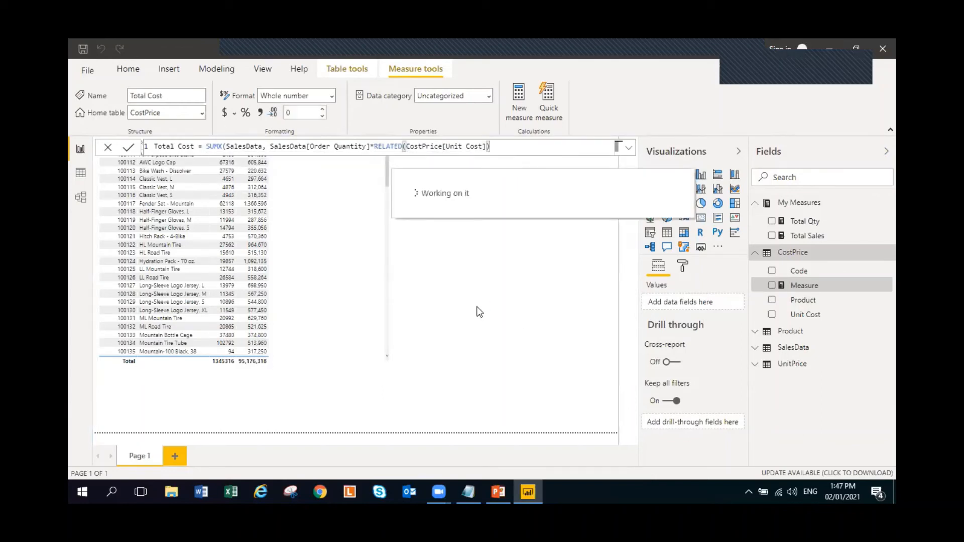
click(465, 290)
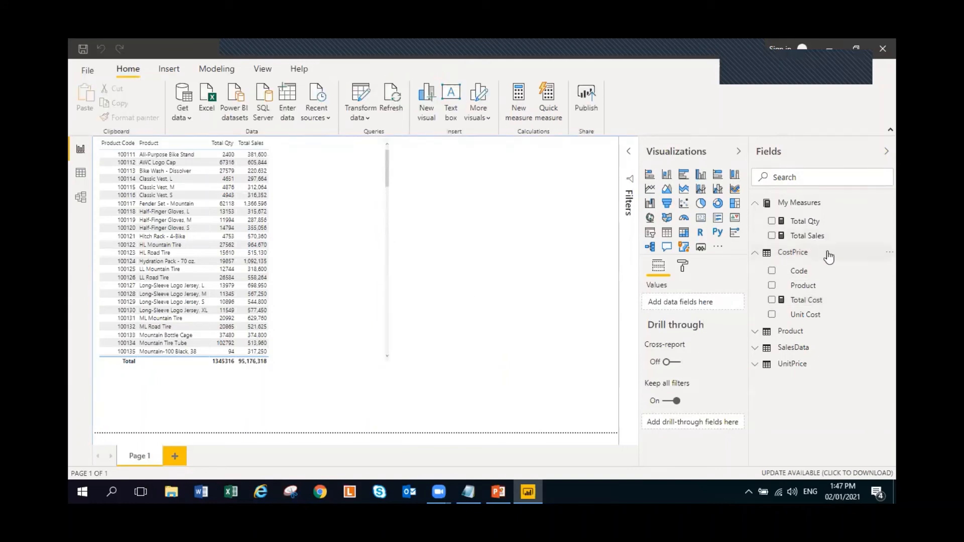
Move the Total Cost measure from CostPrice to the My Measures home table.
click(806, 301)
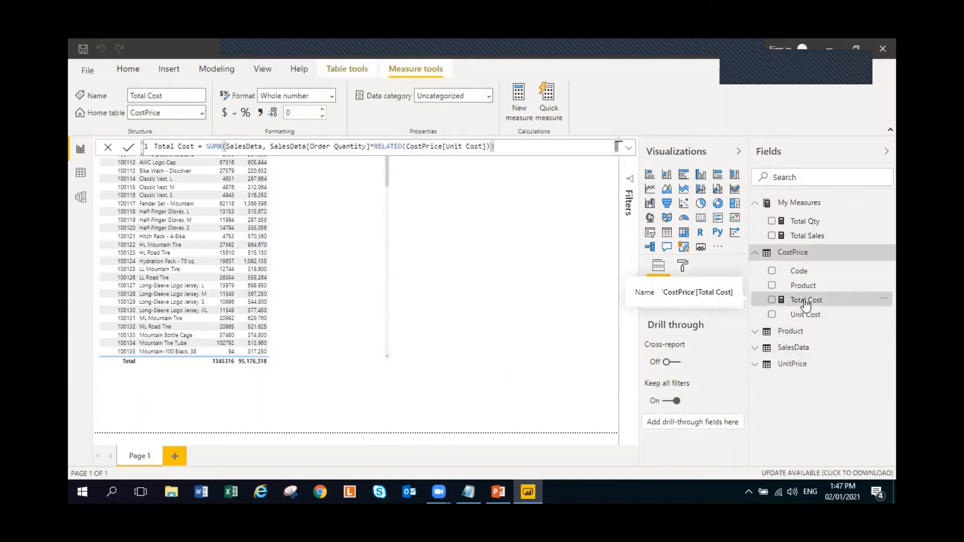
click(201, 113)
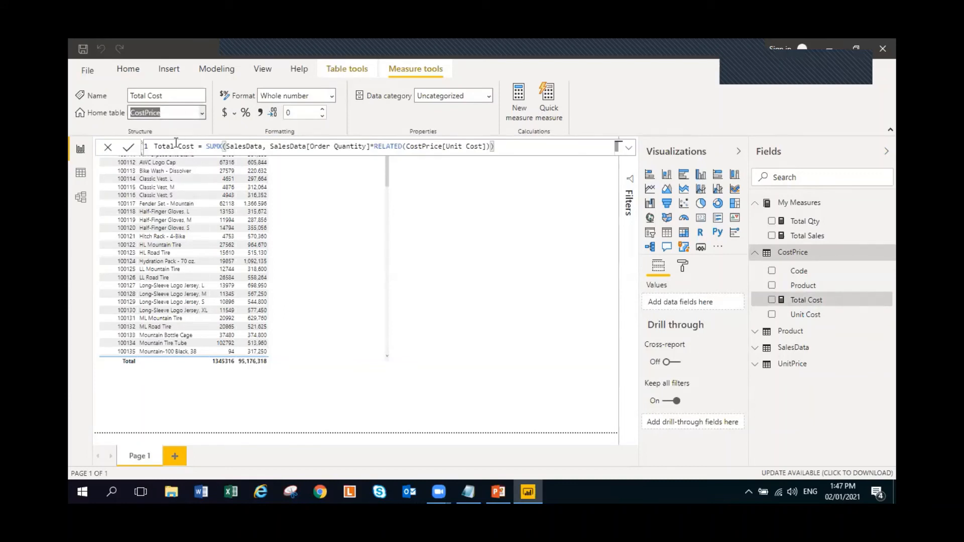
key(Down)
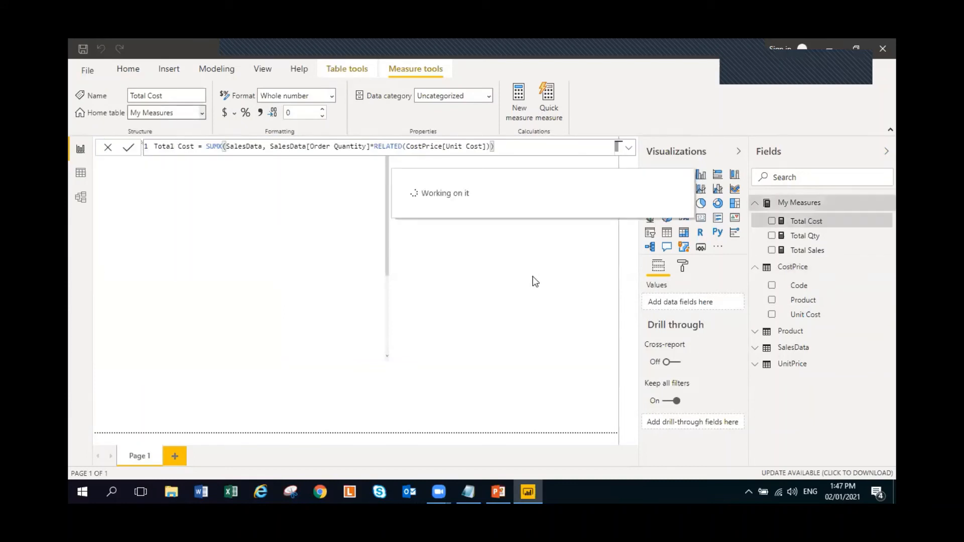
Add the Total Cost measure to the product table visual and format it with a thousands separator.
click(535, 281)
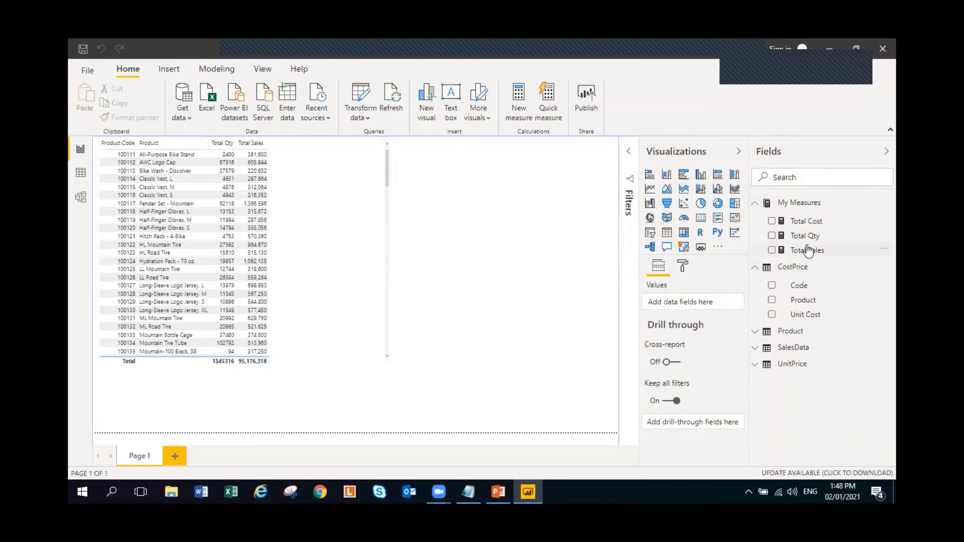
drag(805, 221, 303, 148)
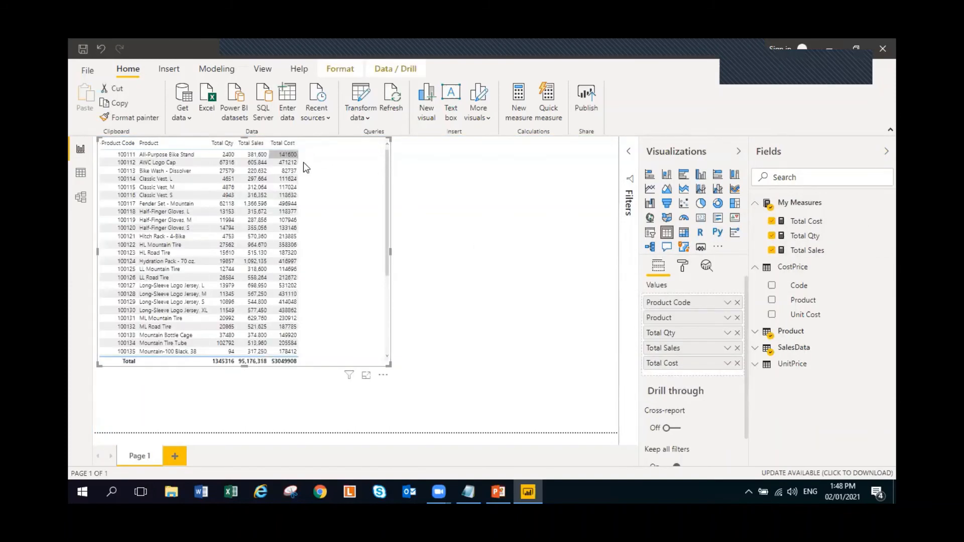
click(840, 227)
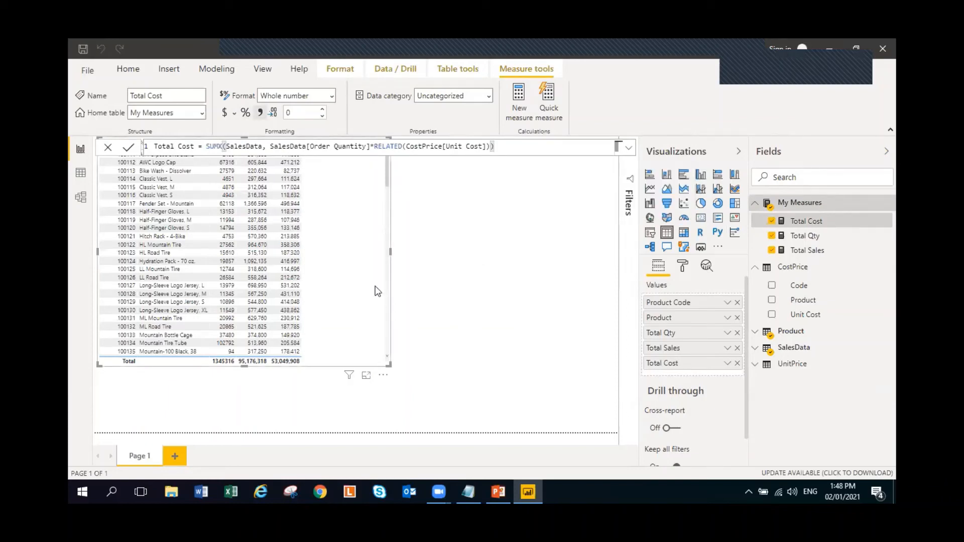
Widen the product table visual to make room for more columns beside Total Cost.
click(477, 252)
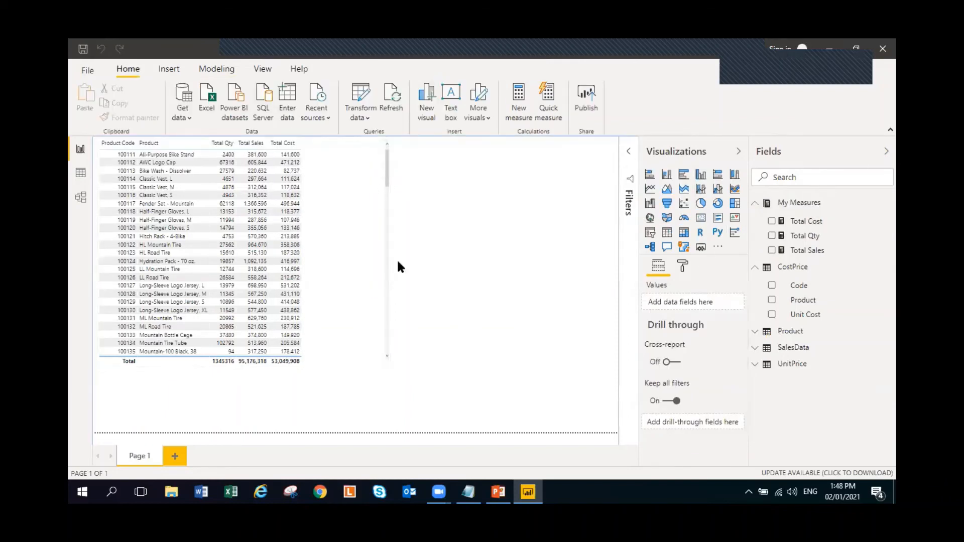
click(380, 266)
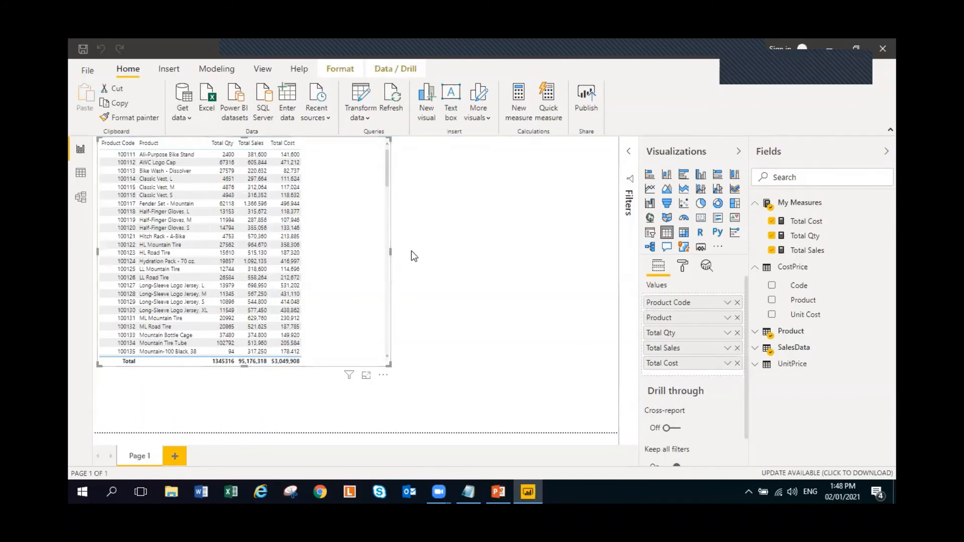
drag(411, 251, 451, 252)
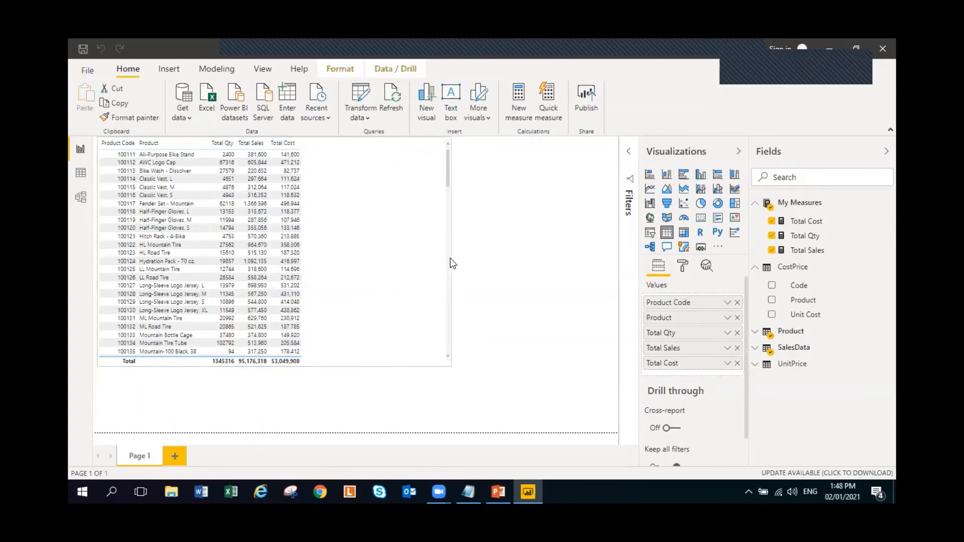
Create a new measure with the formula Margin = [Total Sales]-[Total Cost] and commit it.
click(505, 98)
text(Margin)
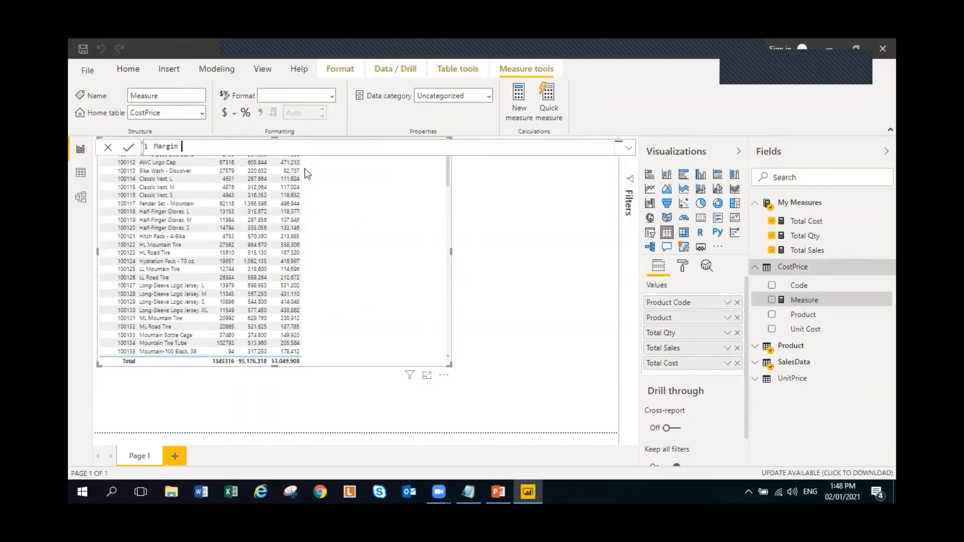
text( = Tota)
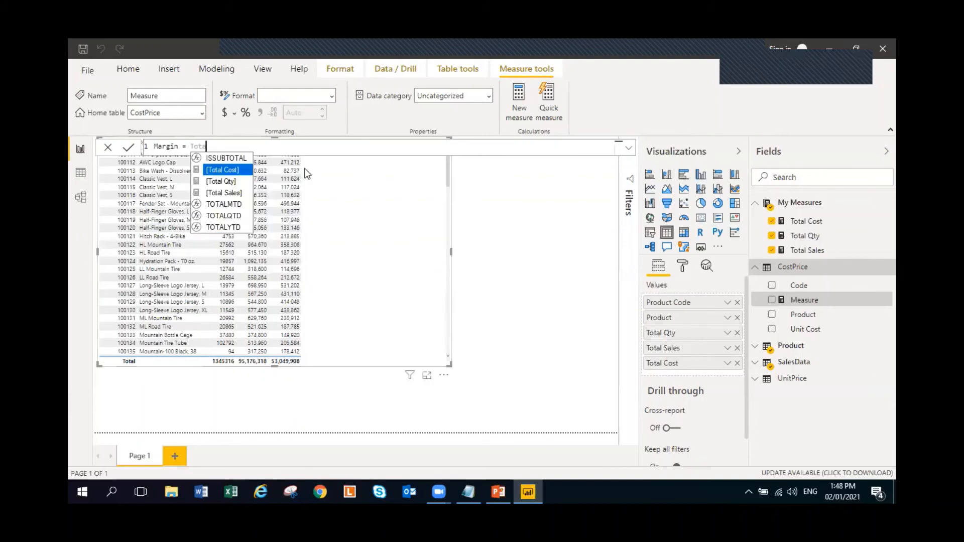
click(239, 193)
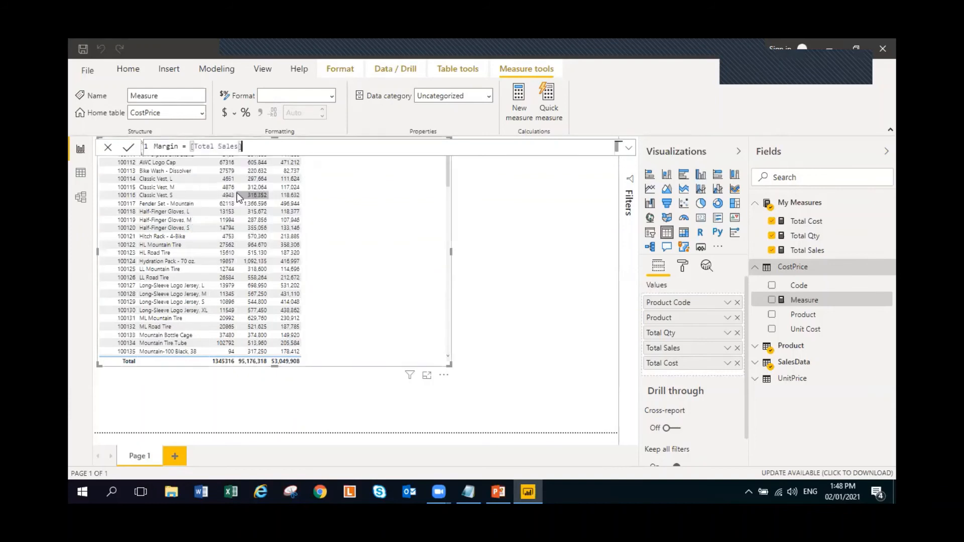
text(-)
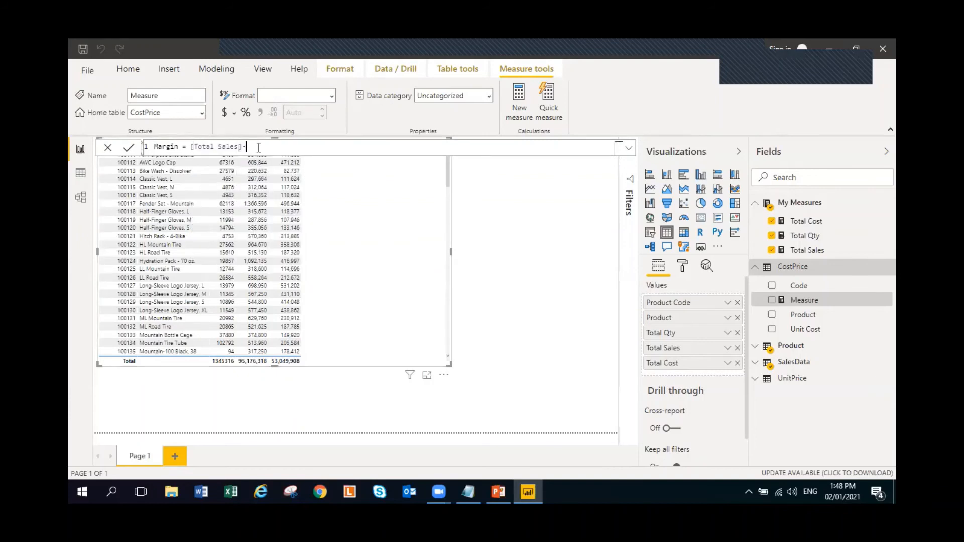
text(Total)
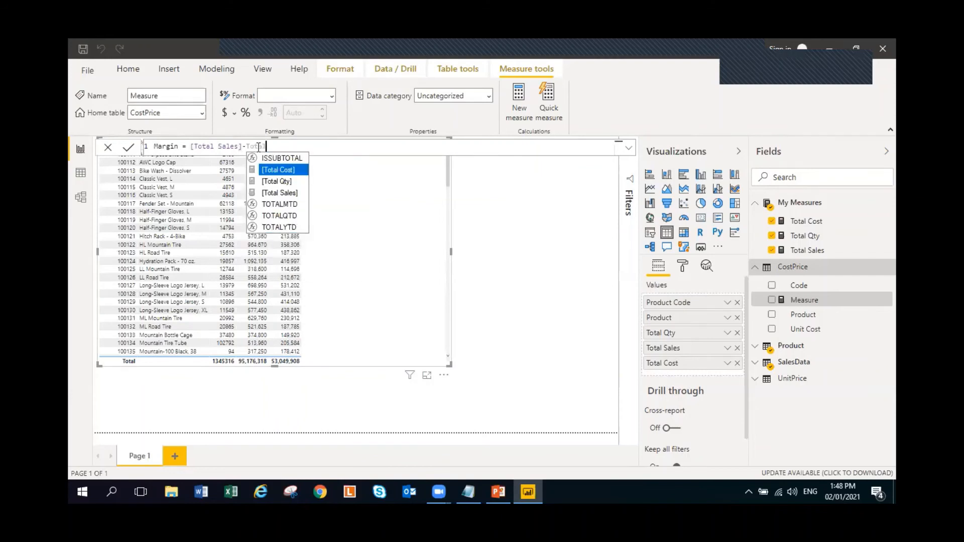
click(281, 170)
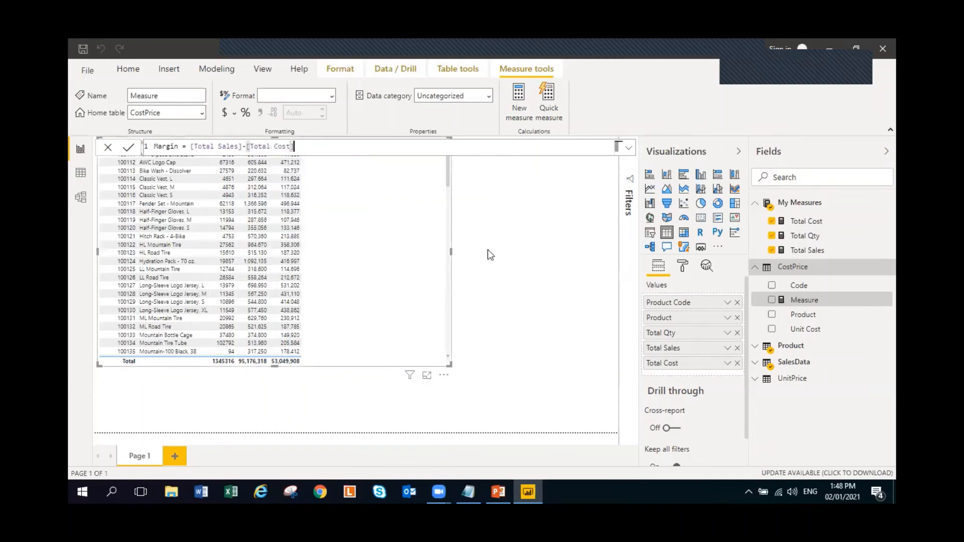
key(Return)
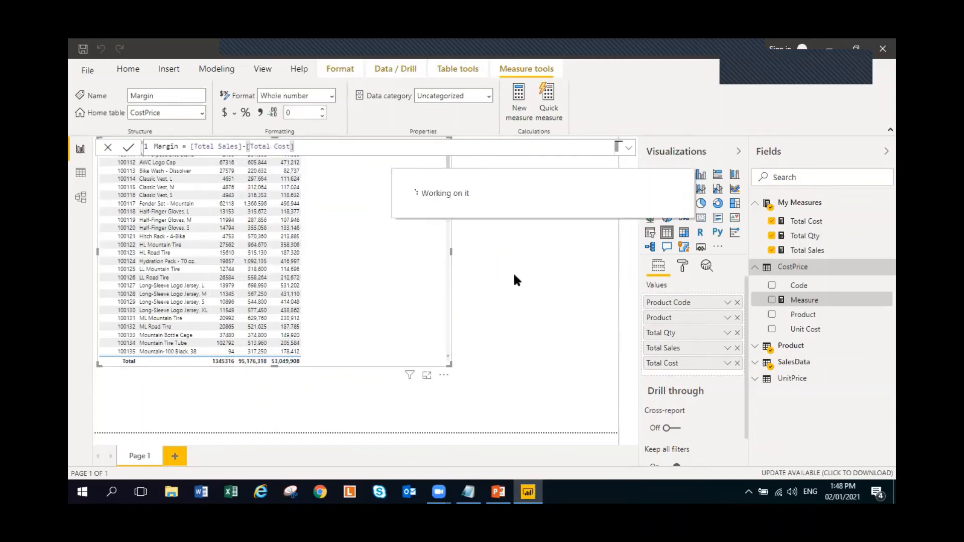
click(521, 285)
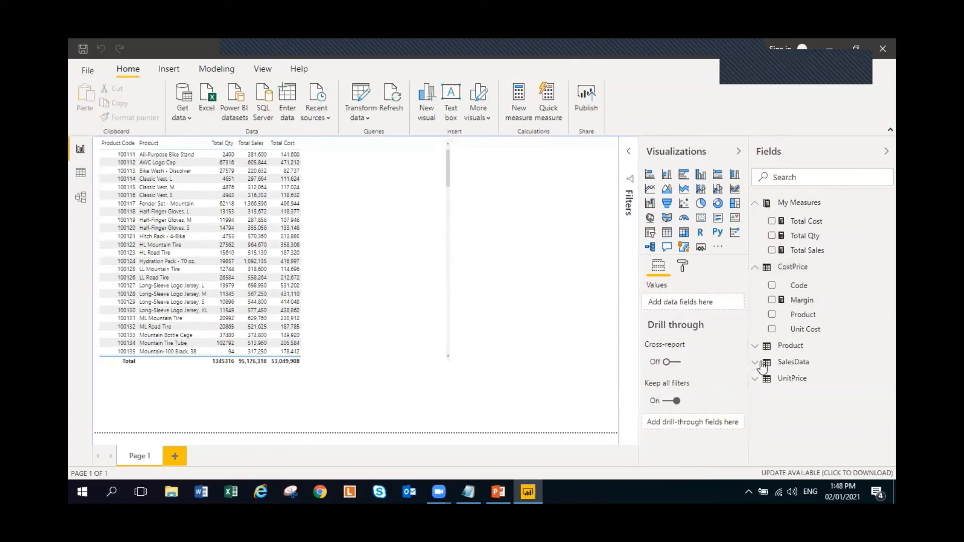
Move the Margin measure from CostPrice to the My Measures home table.
click(799, 301)
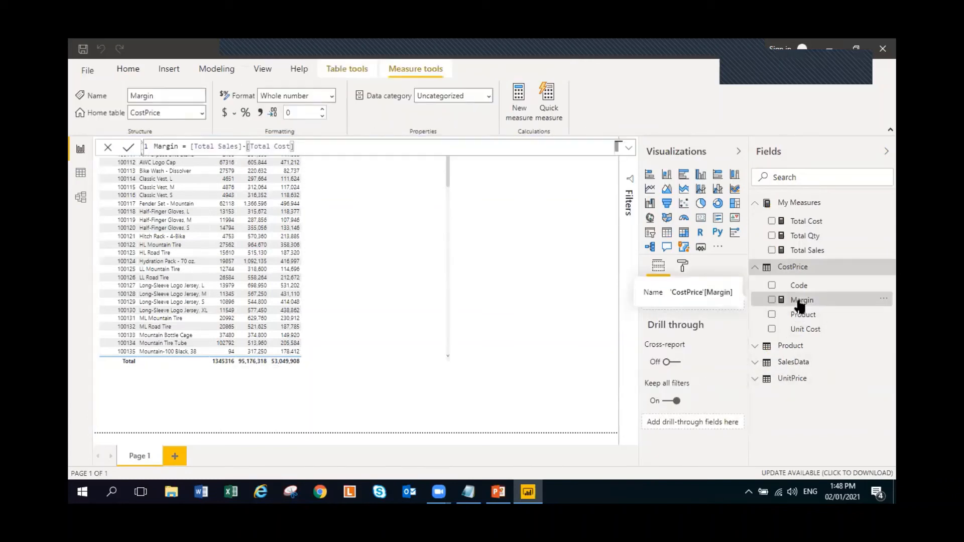
click(203, 114)
click(162, 142)
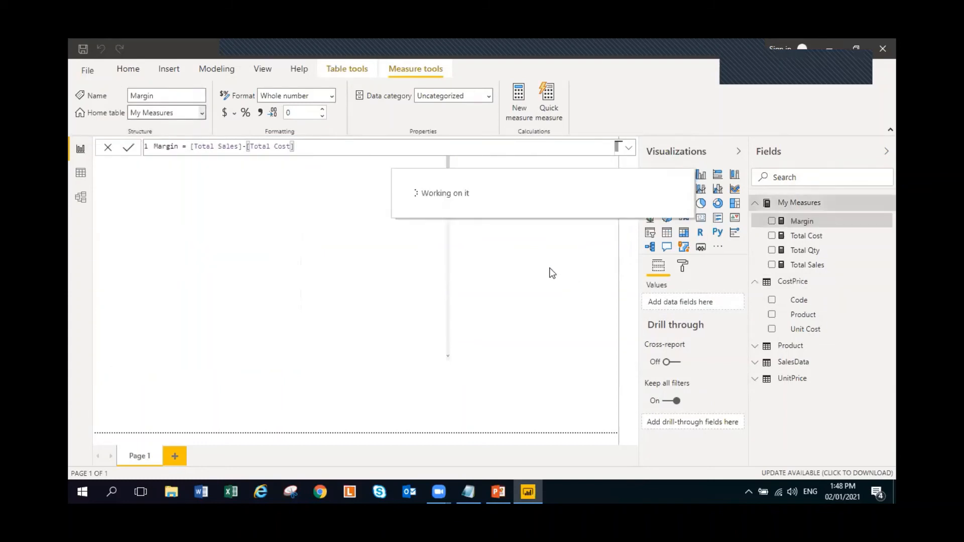
Add the Margin measure to the product table visual and format it with a thousands separator.
drag(807, 219, 342, 147)
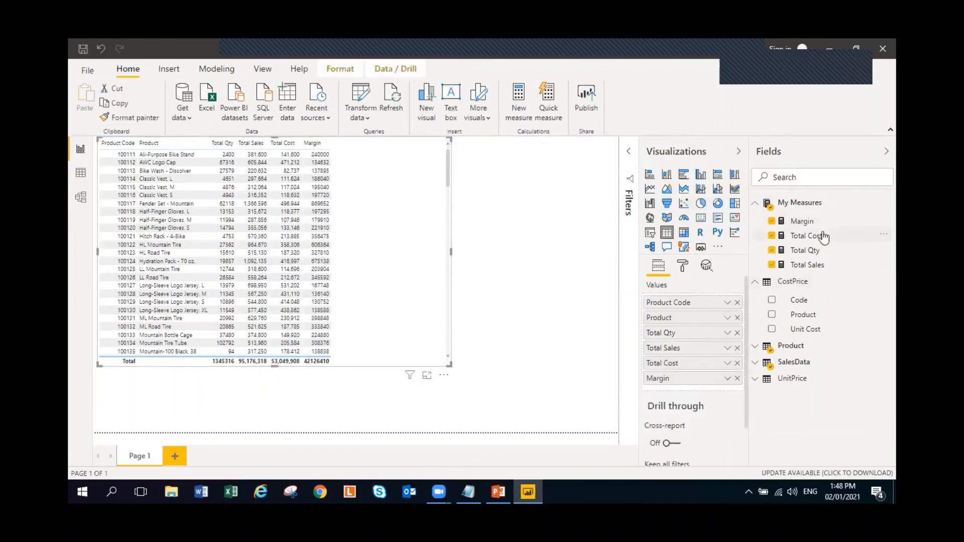
click(826, 222)
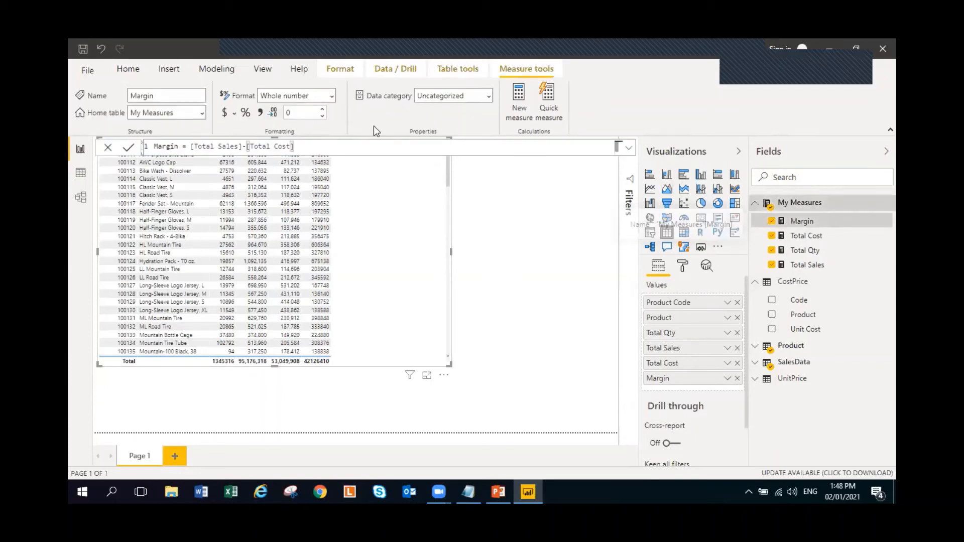
click(260, 111)
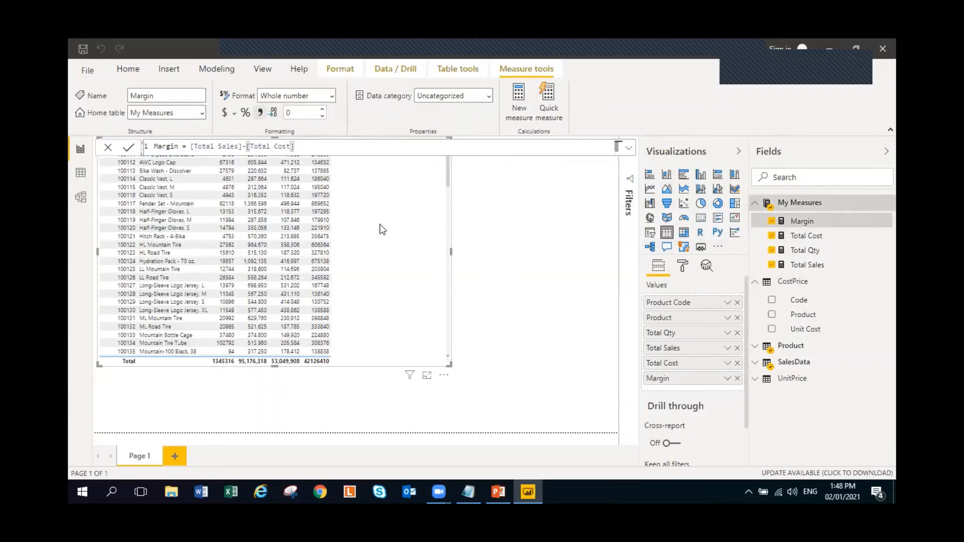
click(461, 235)
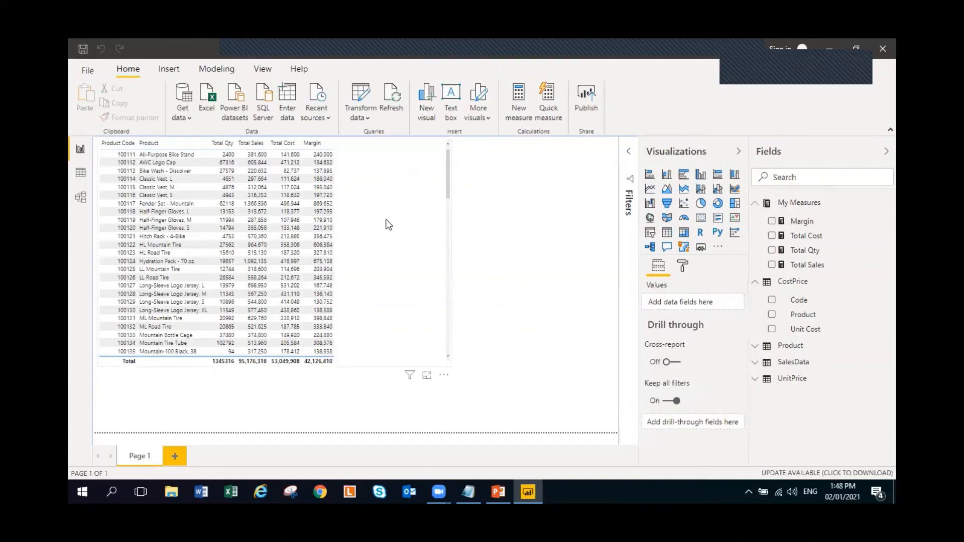
click(385, 218)
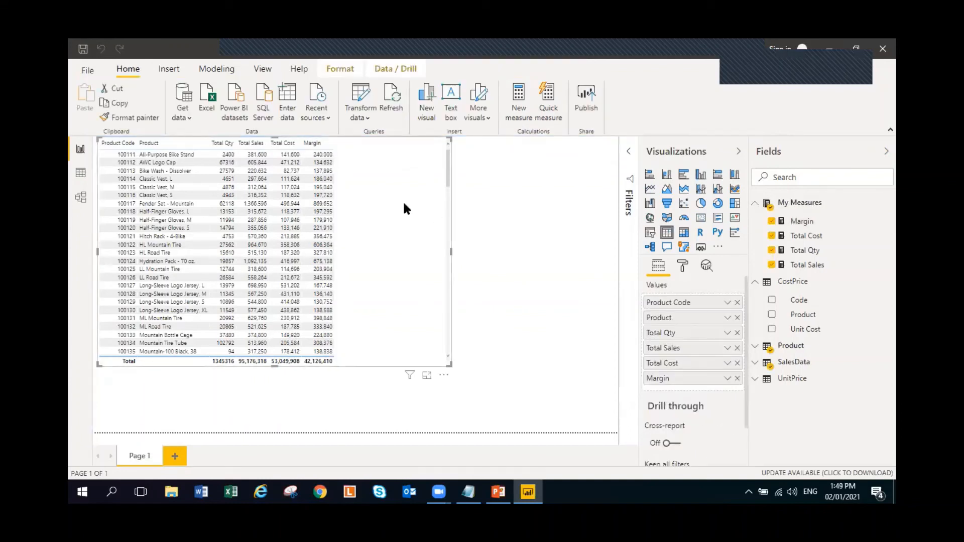
click(512, 225)
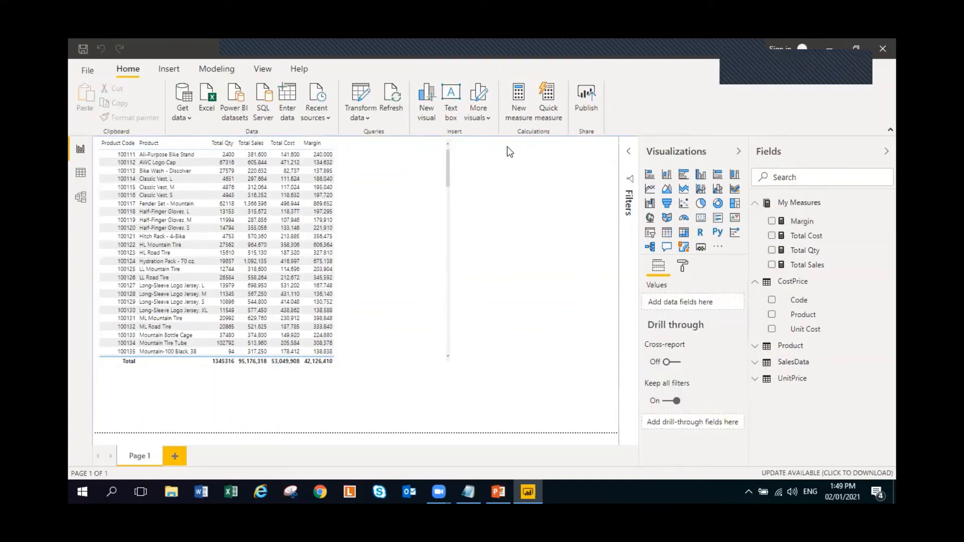
Start a new measure named Margin % with a DIVIDE function that takes [Margin] as its numerator.
click(517, 100)
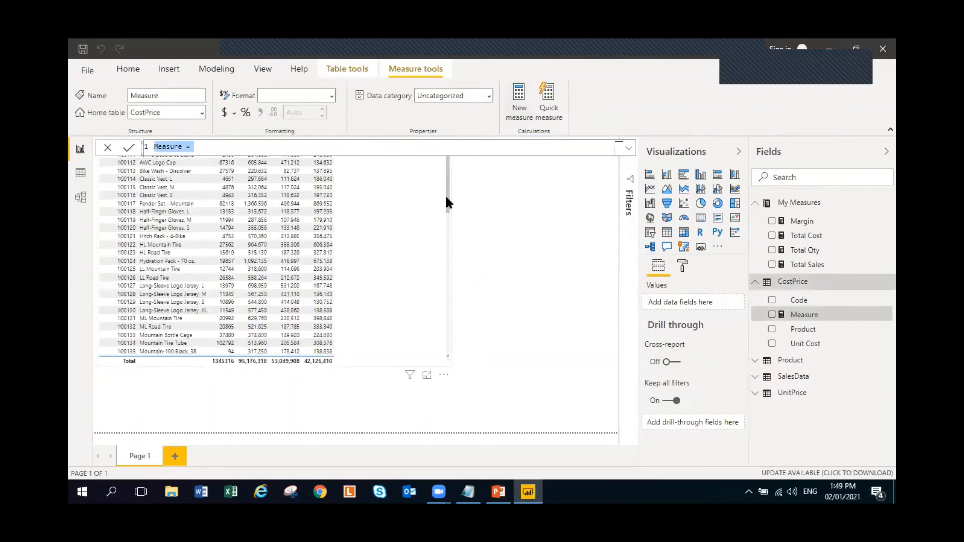
text(Mar)
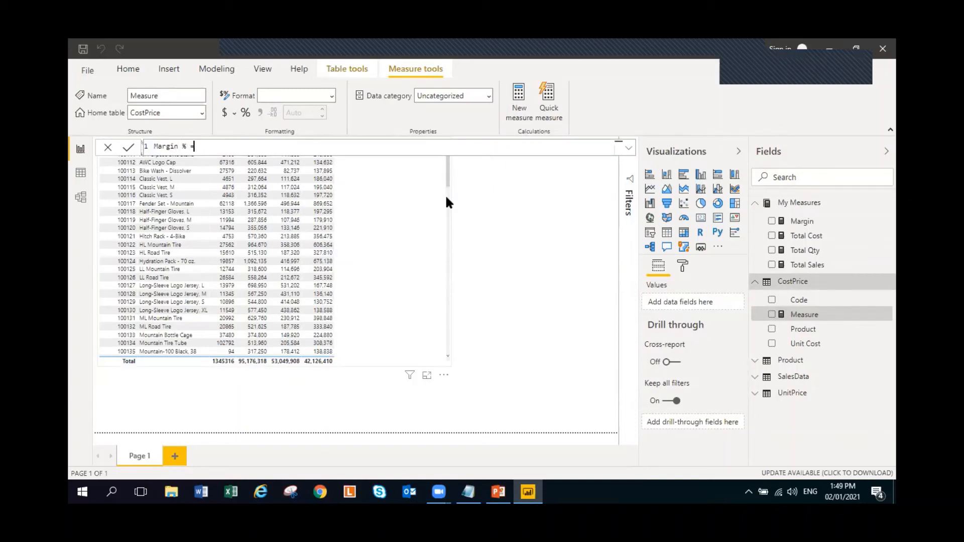
text(gin % = Div)
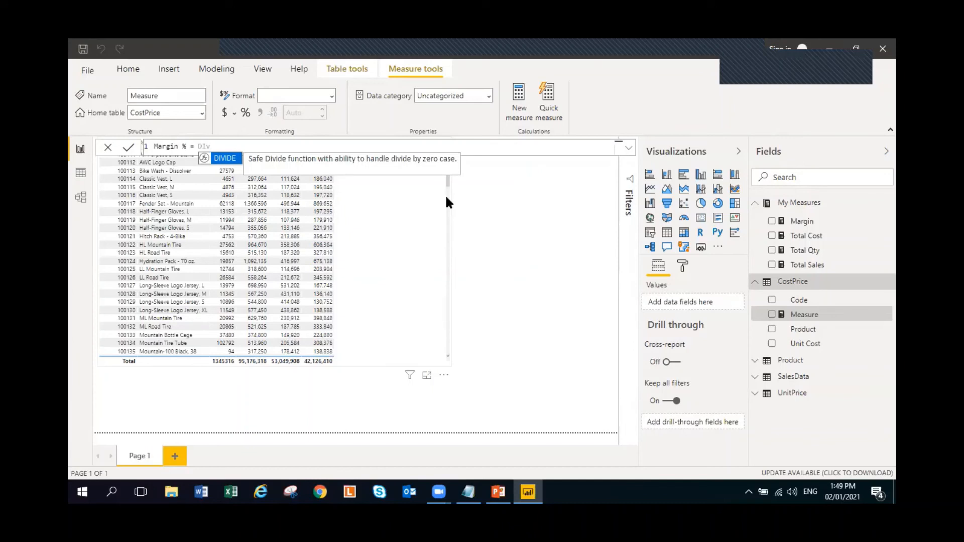
click(225, 159)
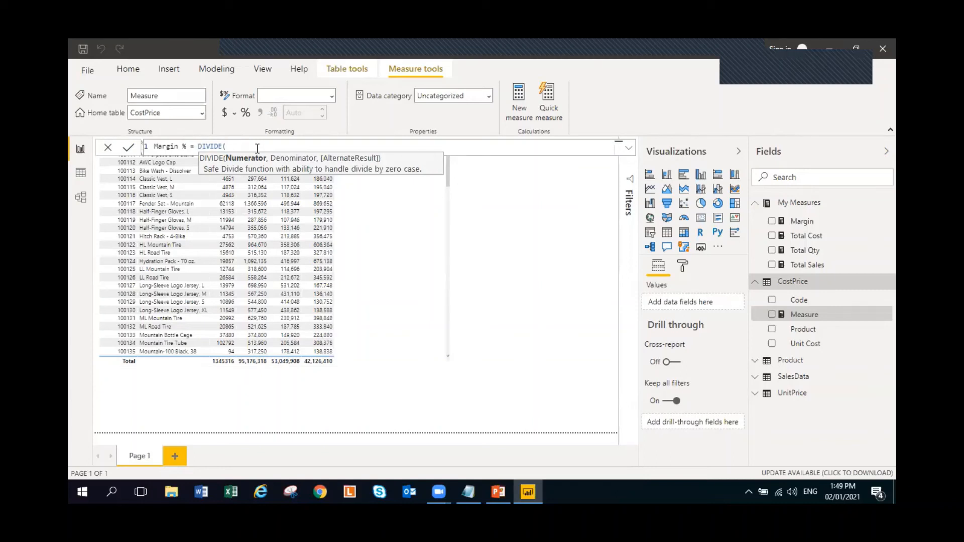
text(margi)
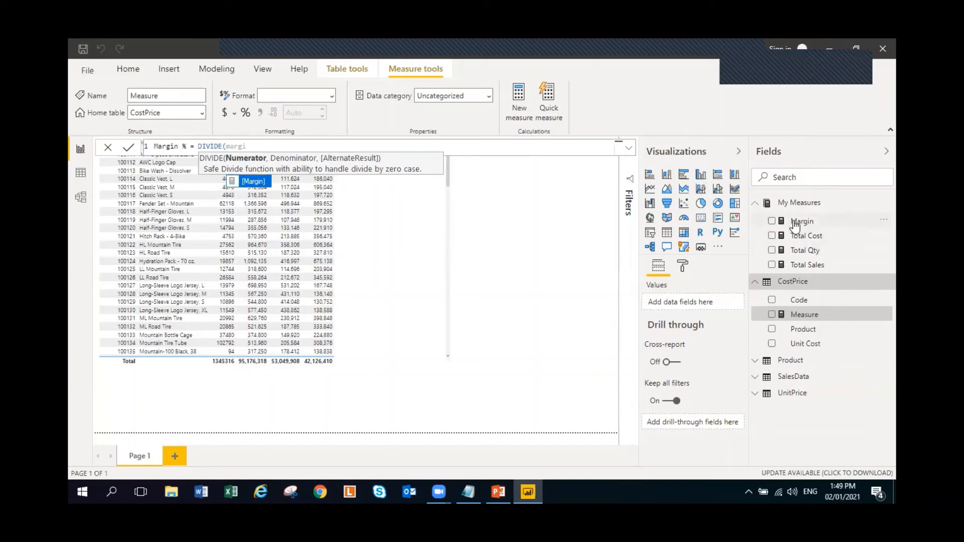
click(250, 182)
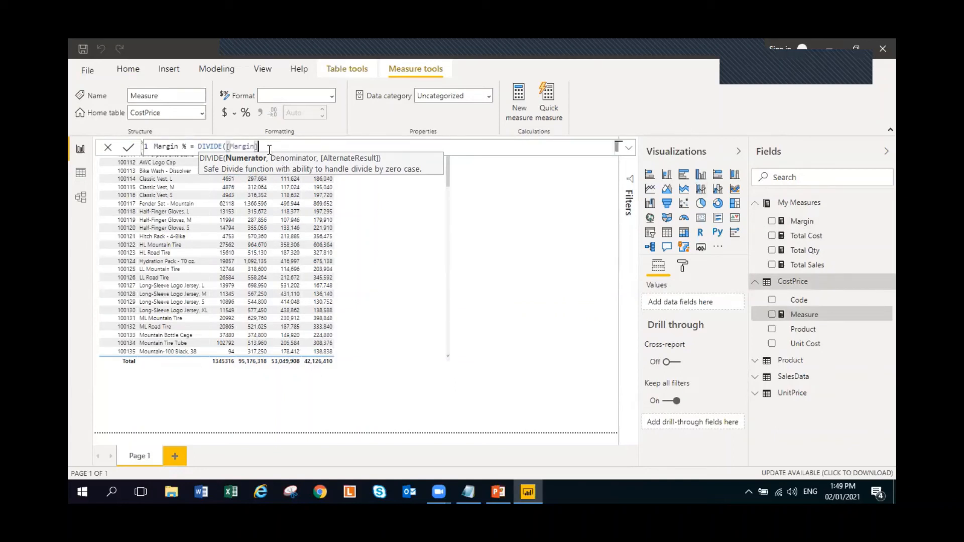
Complete the Margin % formula with [Total Sales] as denominator and 0 as alternate result, and commit the measure.
text(,)
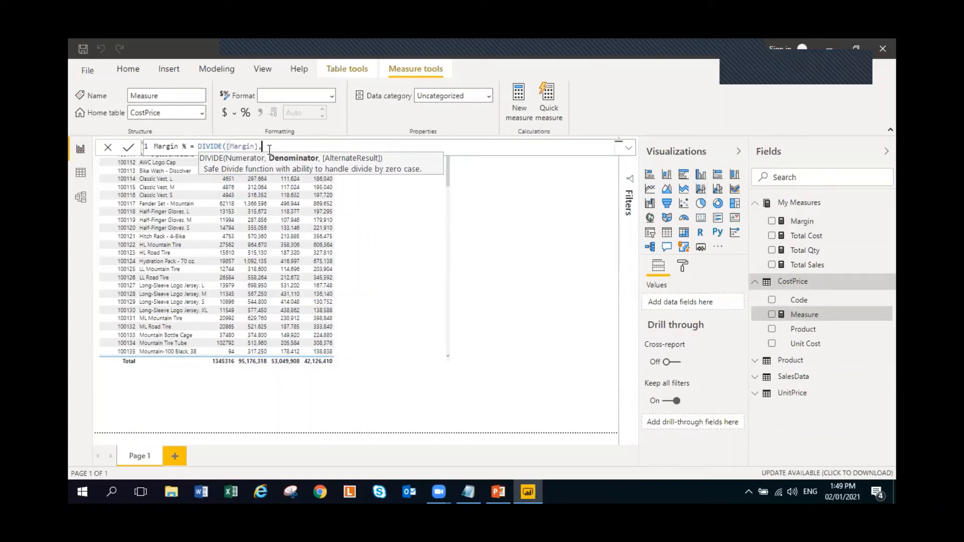
text(tot)
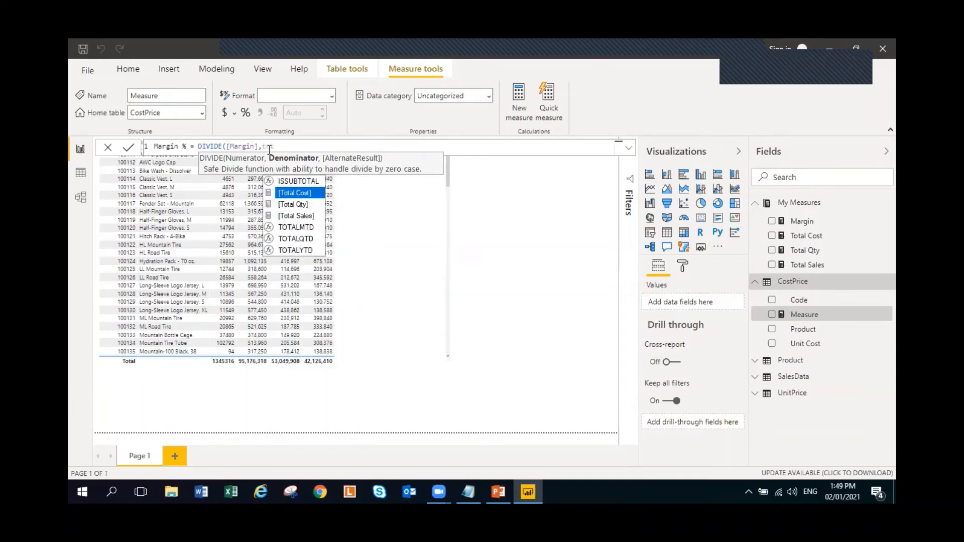
click(297, 214)
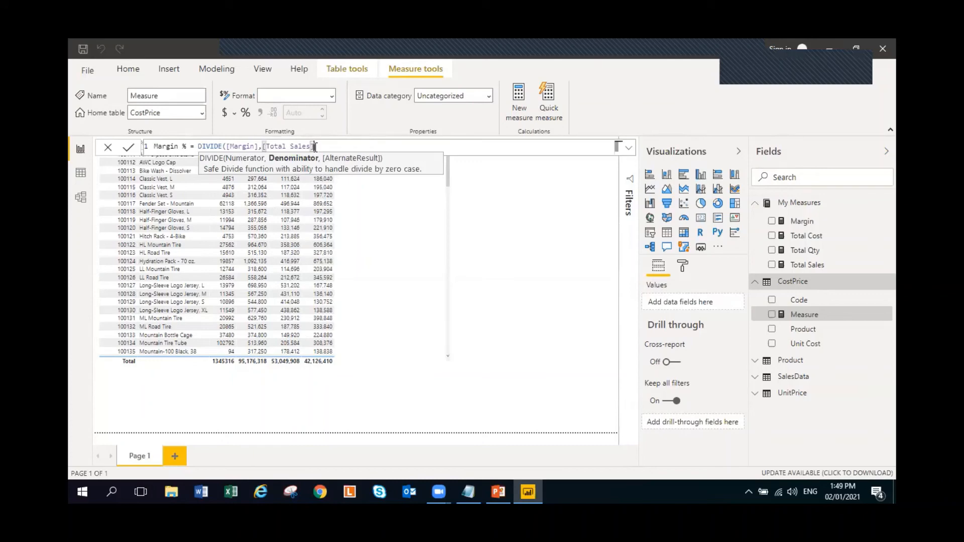
text(,0)
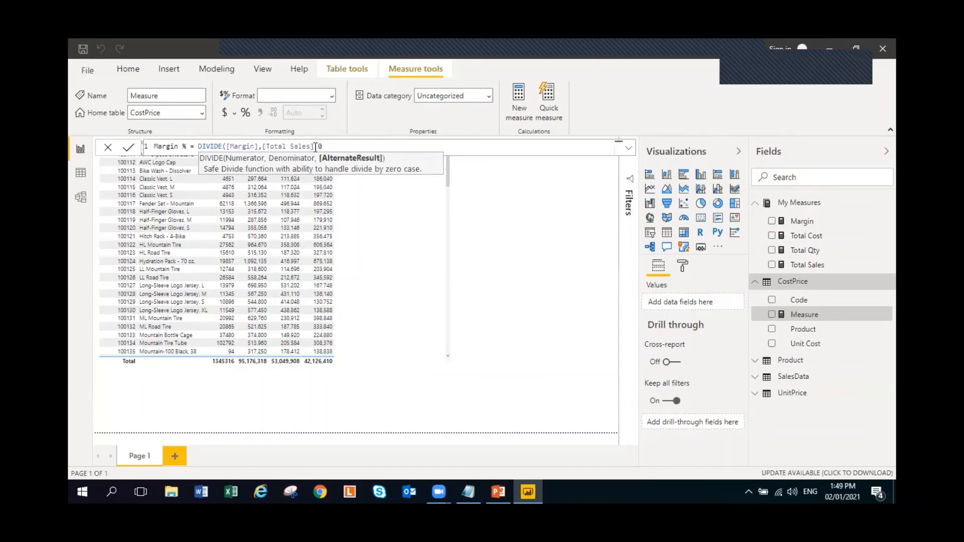
text())
key(Return)
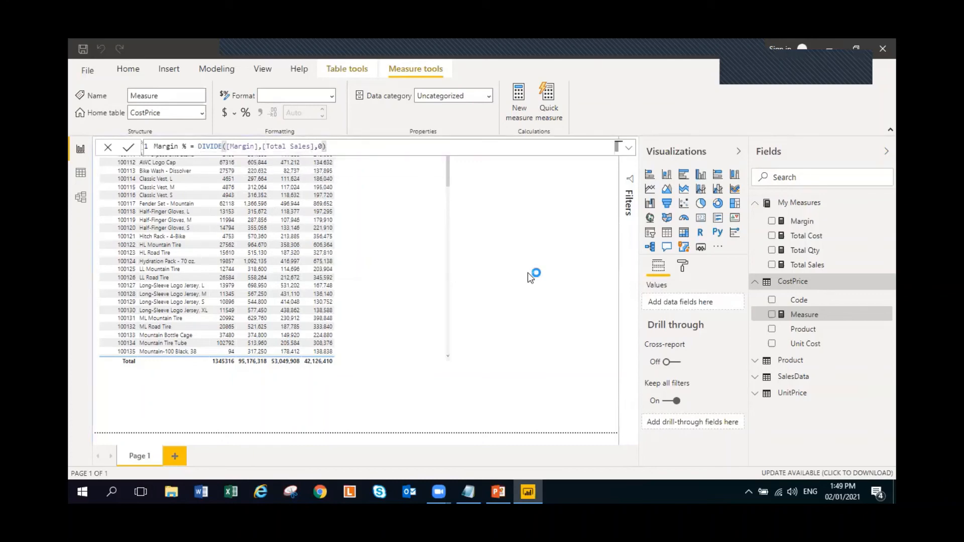
Add the Margin % measure to the product table visual after the Margin column.
click(406, 258)
click(490, 260)
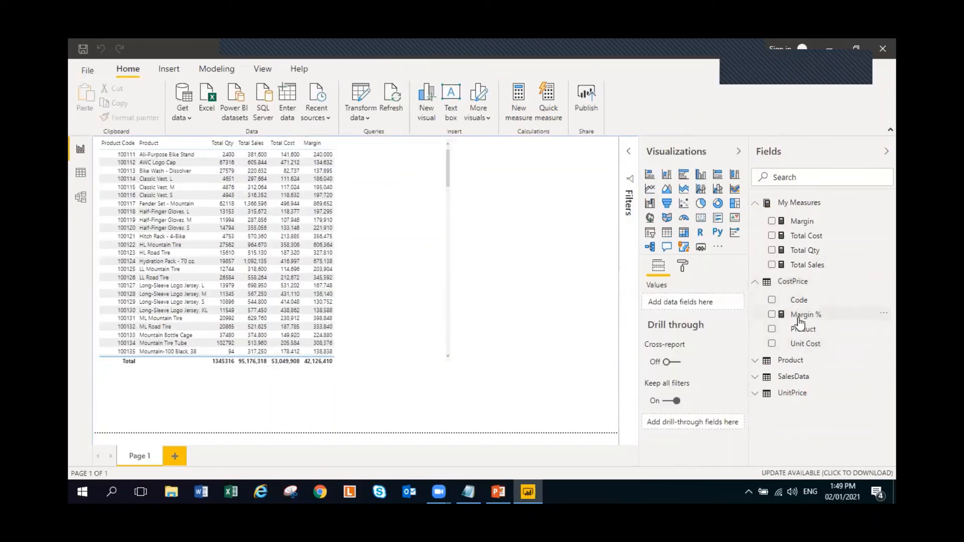
drag(800, 315, 372, 151)
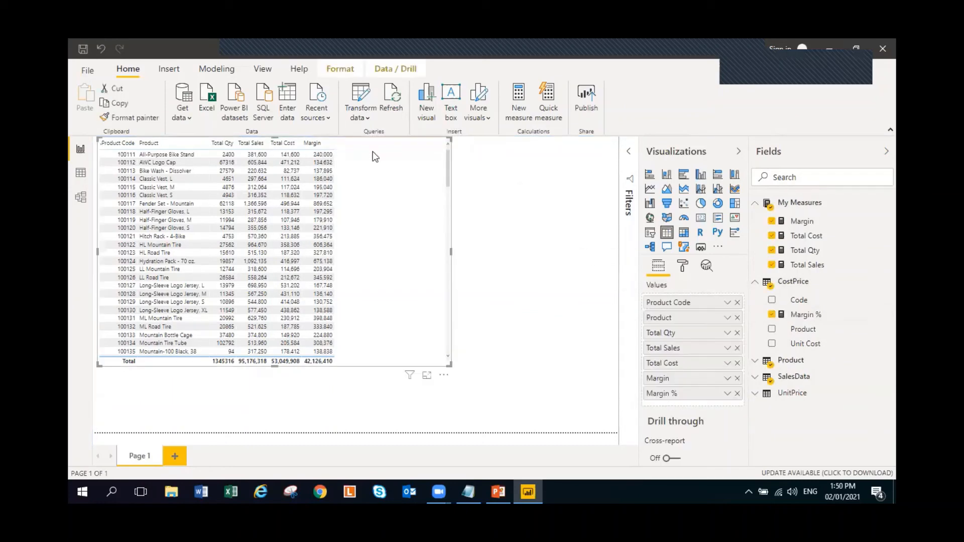
Move the Margin % measure from the CostPrice table to My Measures as its home table.
click(830, 321)
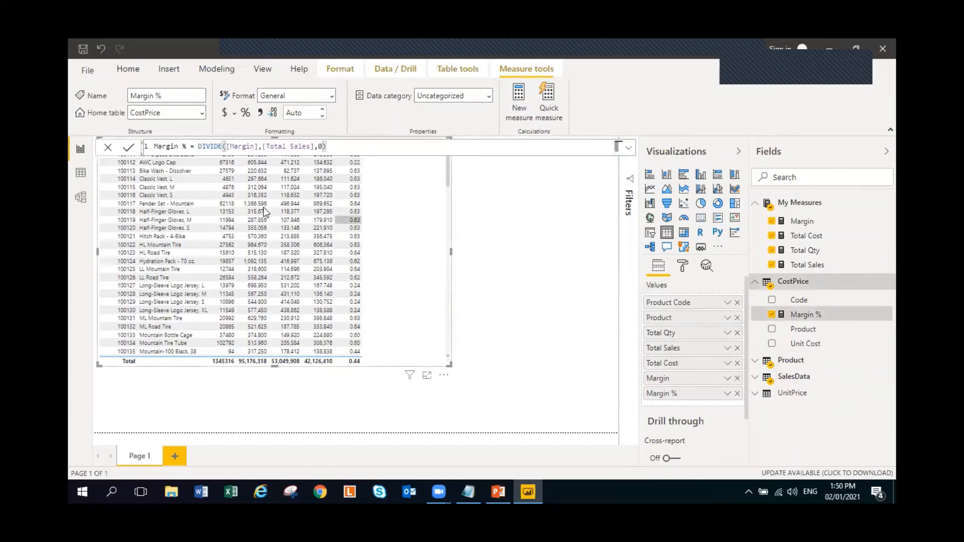
click(202, 112)
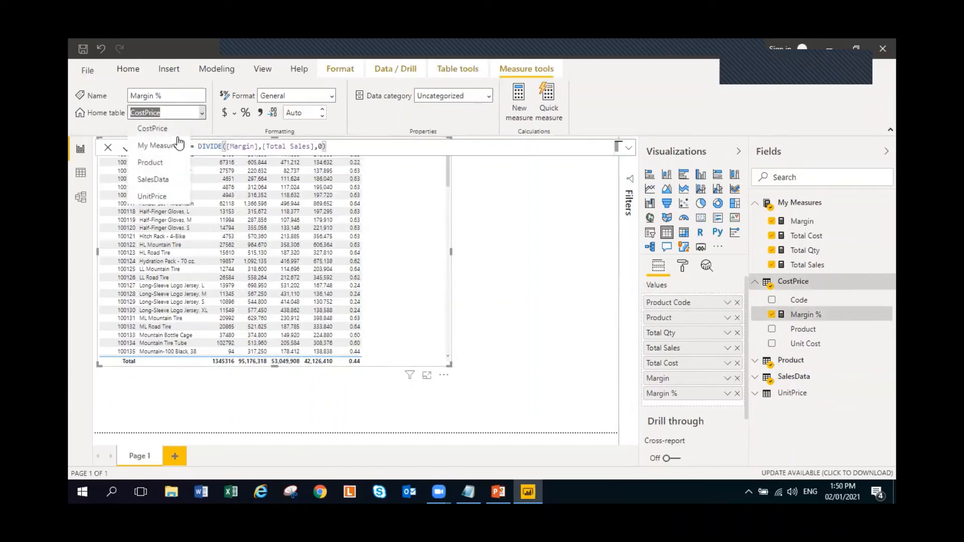
click(160, 145)
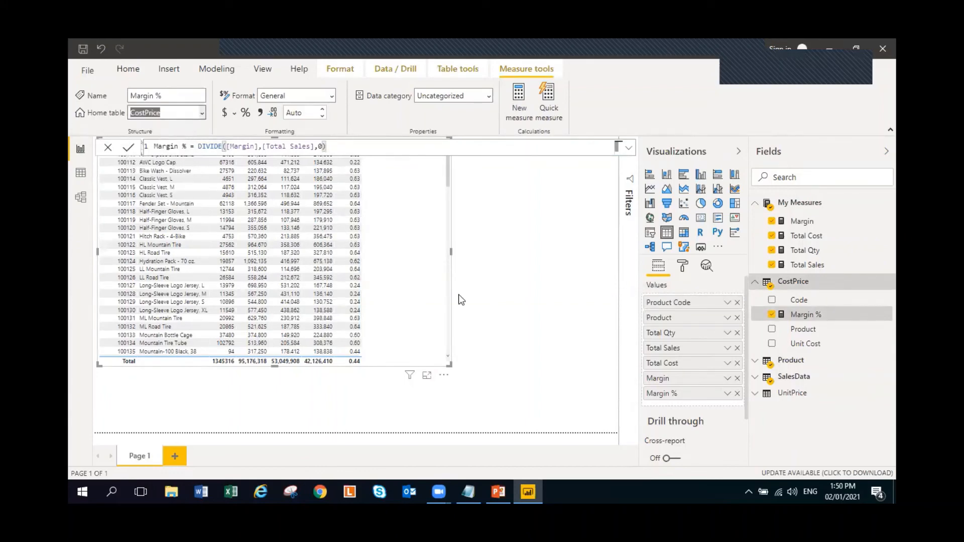
click(516, 263)
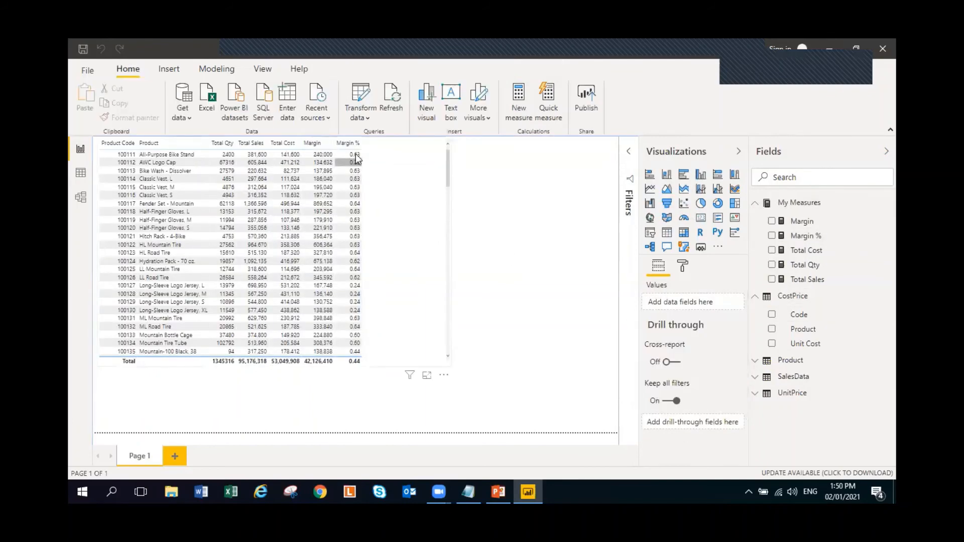
Format the Margin % measure as a percentage.
click(833, 238)
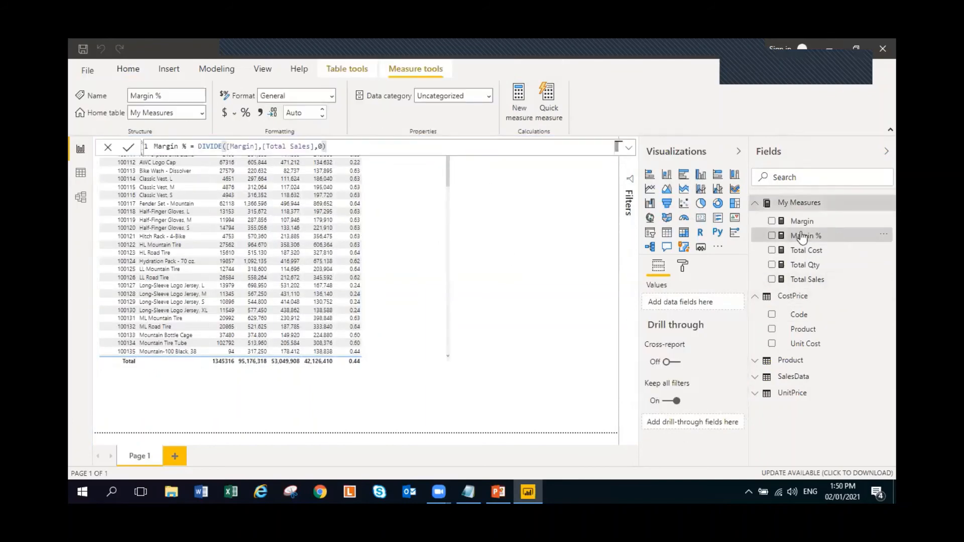
click(245, 113)
click(499, 260)
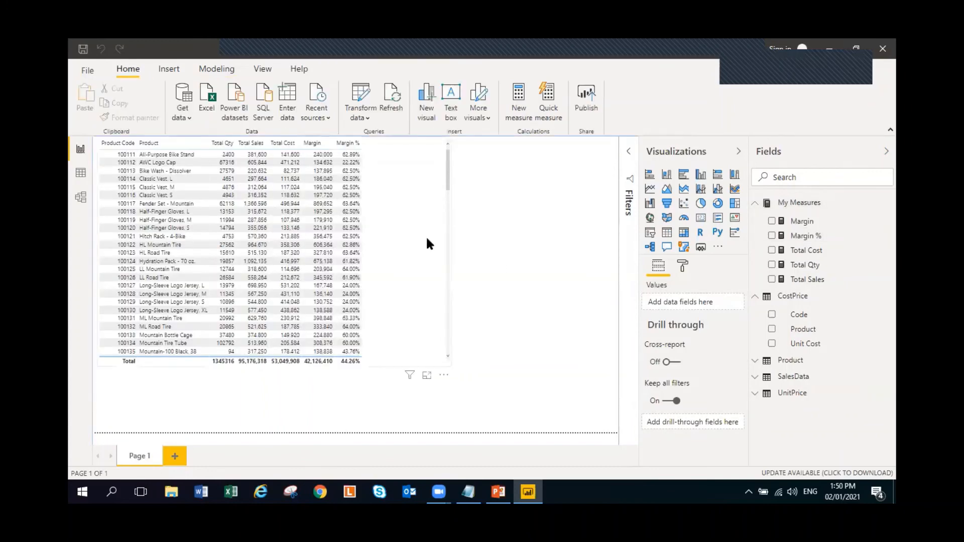
Narrow the product table visual so its frame ends just after the Margin % column.
click(368, 239)
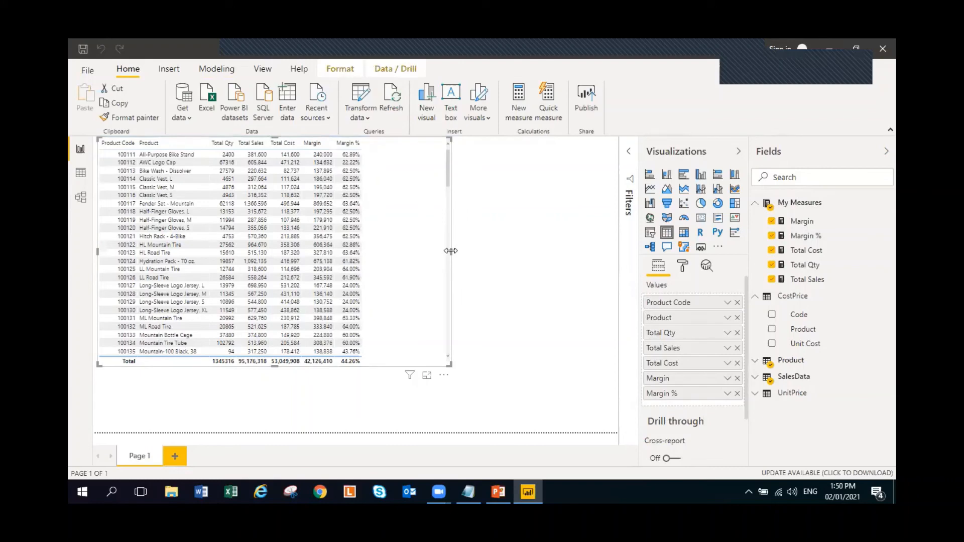
drag(450, 251, 380, 276)
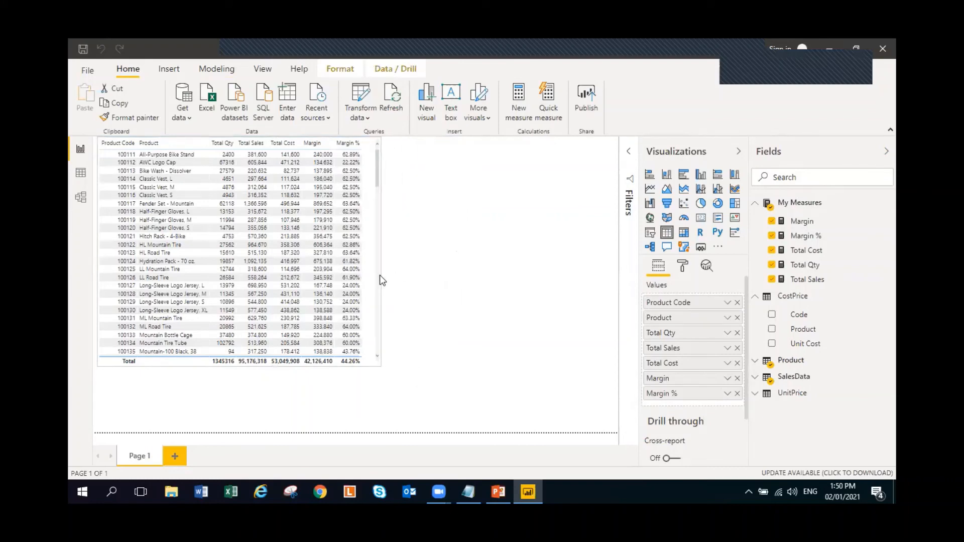
click(494, 272)
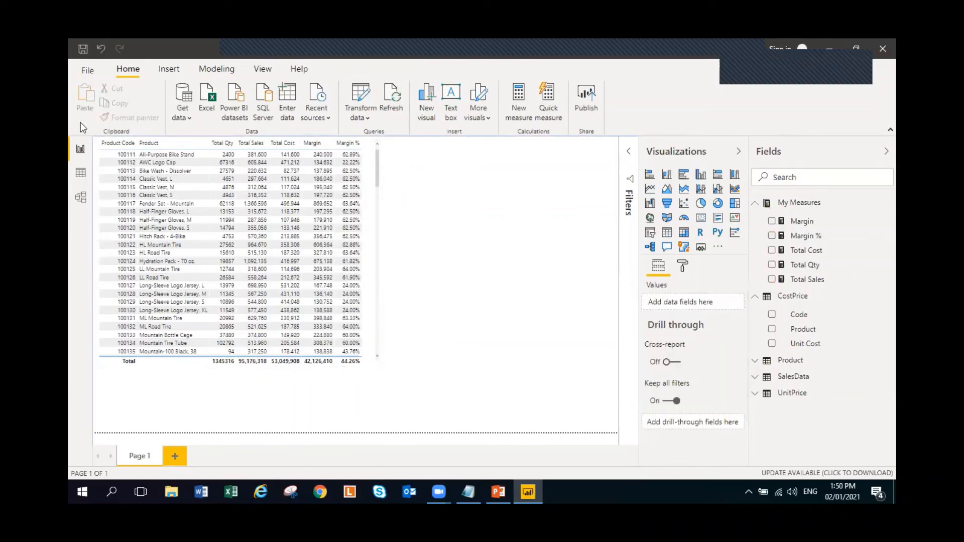
Review the table relationships in the model view and the CostPrice rows in the data view, and return to the report.
click(77, 200)
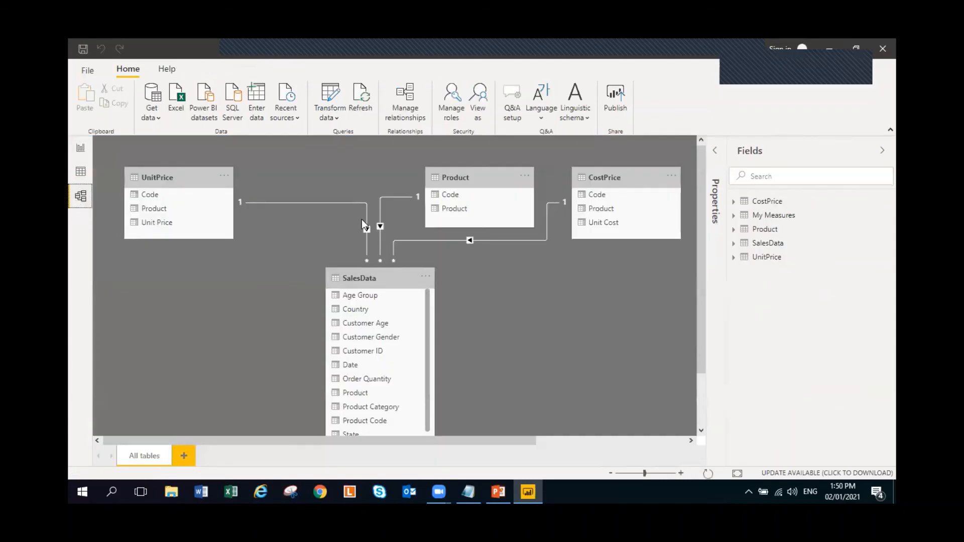
click(81, 173)
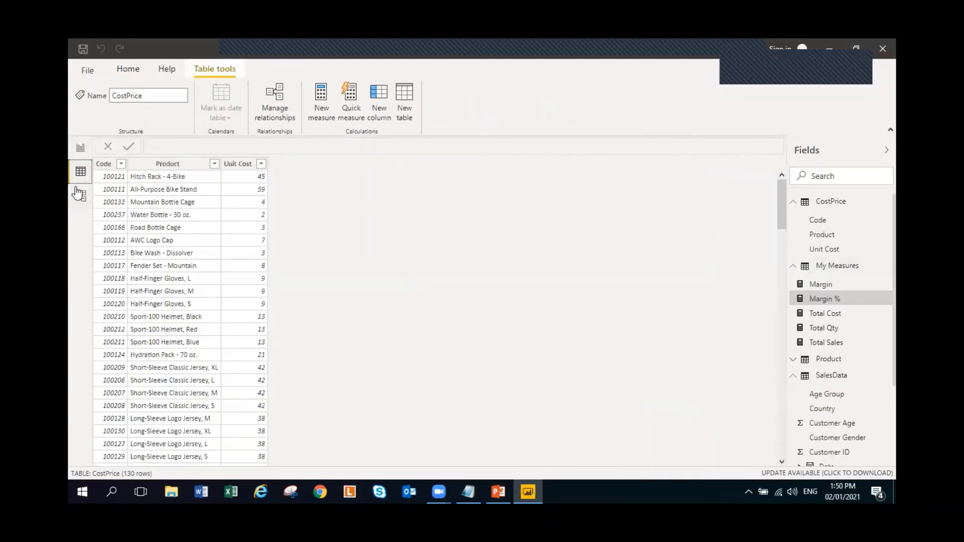
click(80, 148)
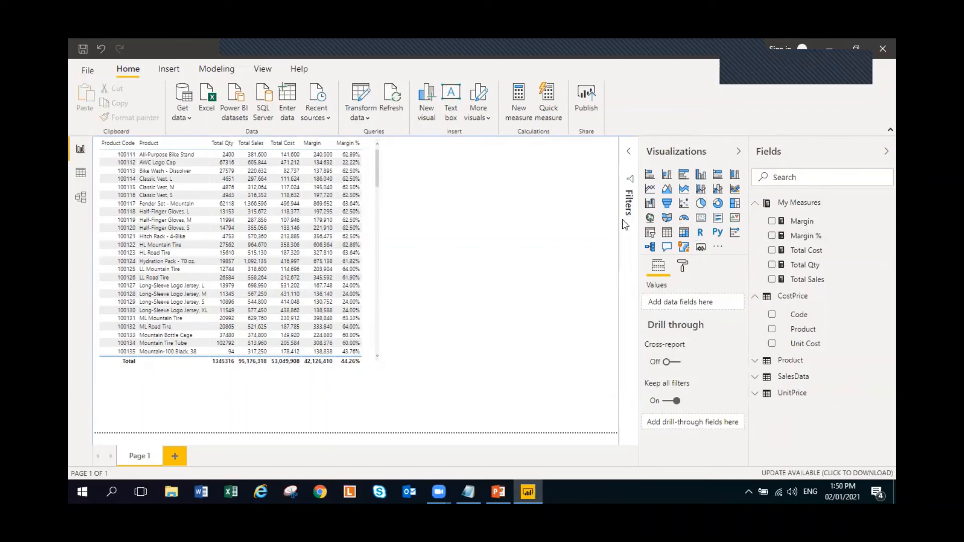
Insert a pie chart on the report page, place it beside the product table and reduce its width.
click(701, 204)
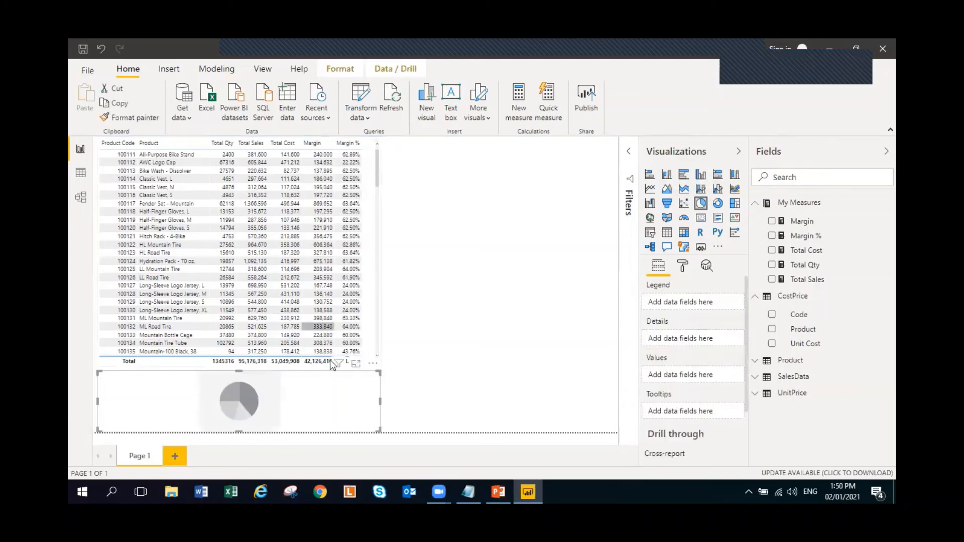
drag(329, 400, 581, 180)
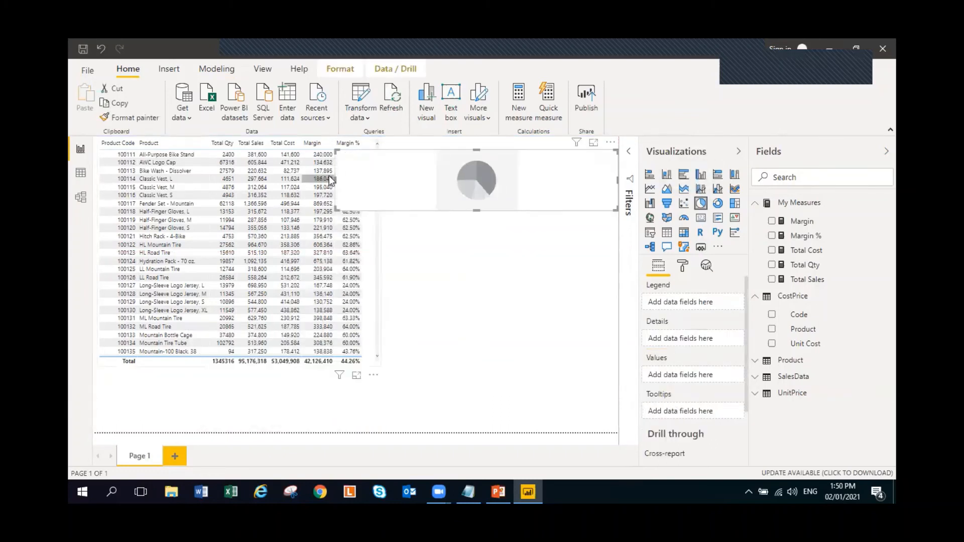
drag(329, 179, 416, 191)
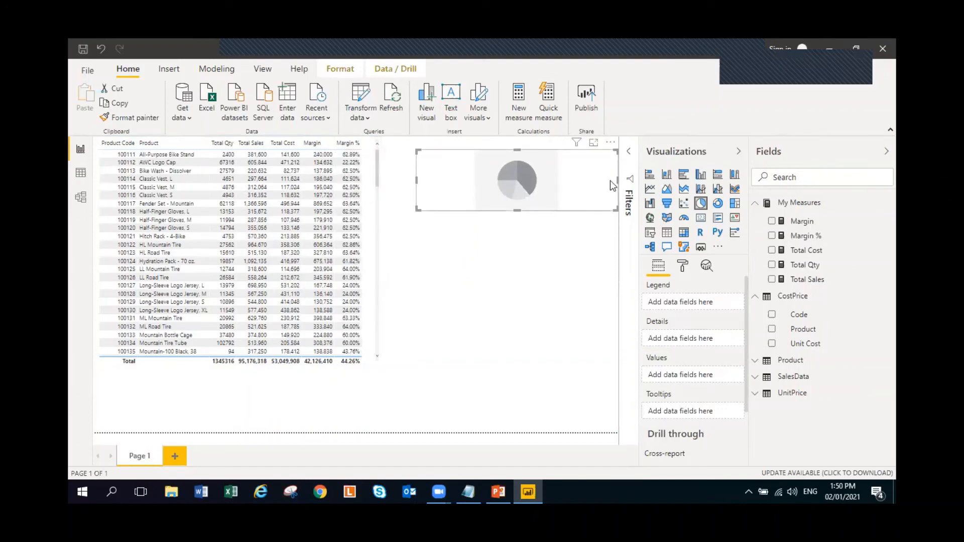
drag(611, 182, 578, 187)
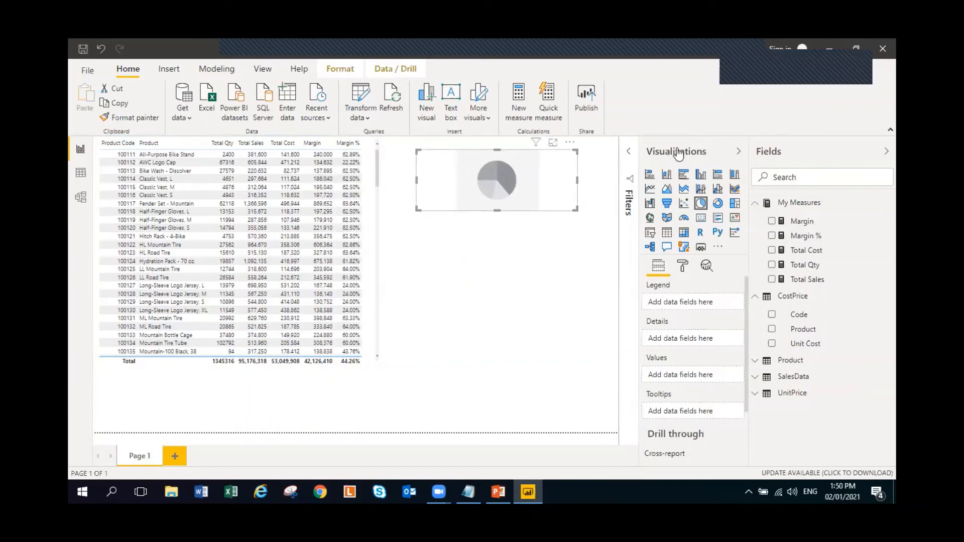
Plot Total Sales by Country from SalesData in the pie chart and make the chart taller.
click(772, 279)
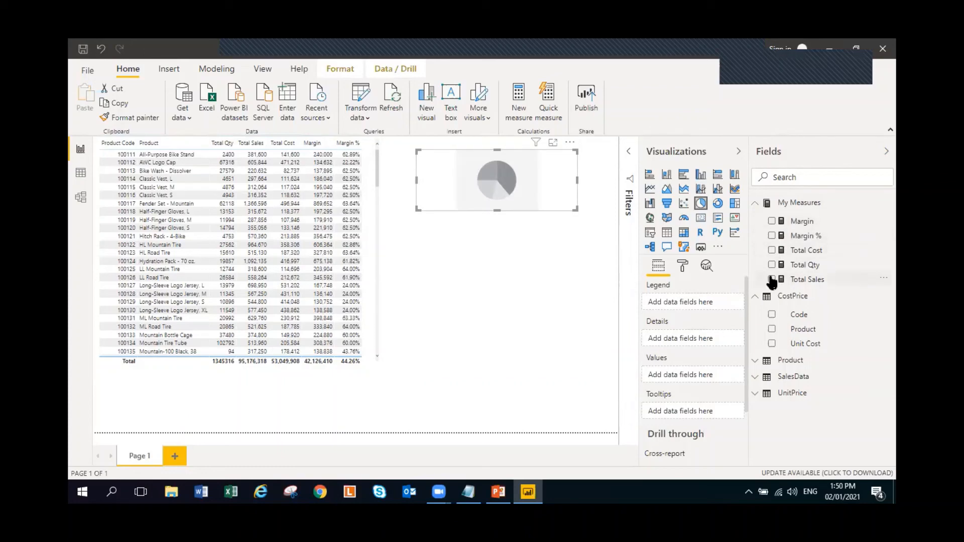
click(757, 380)
scroll(783, 397, down, 1)
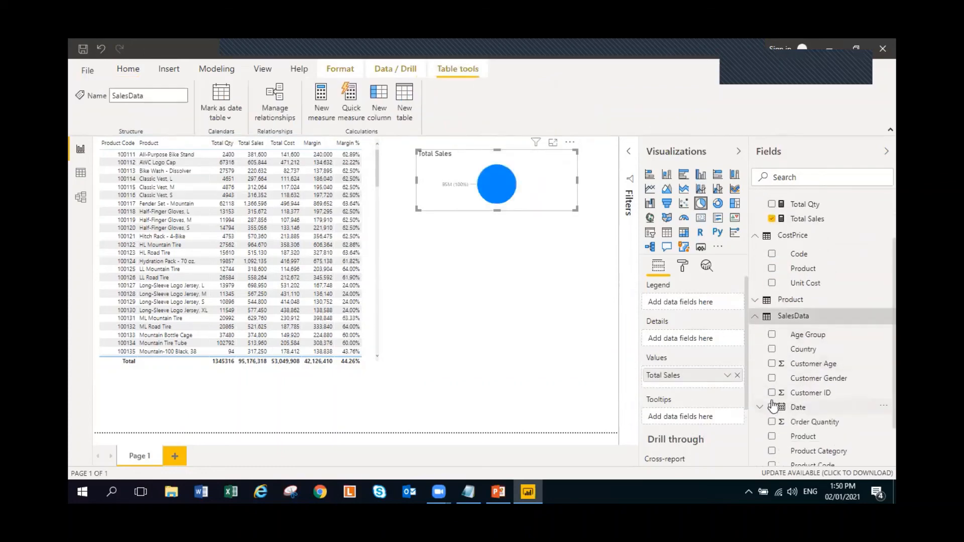
click(771, 349)
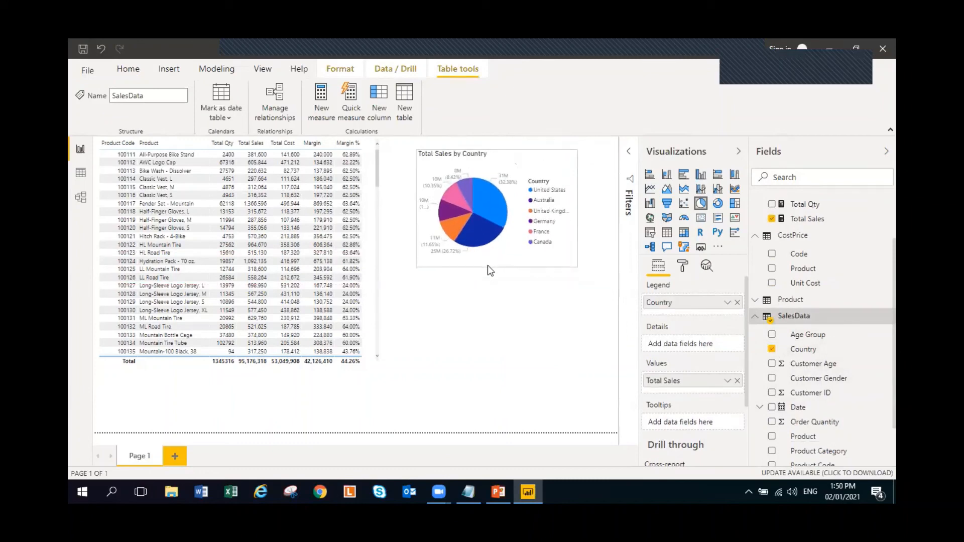
Examine the Product and SalesData queries in the Power Query Editor, and return to the report with Close & Apply.
click(373, 221)
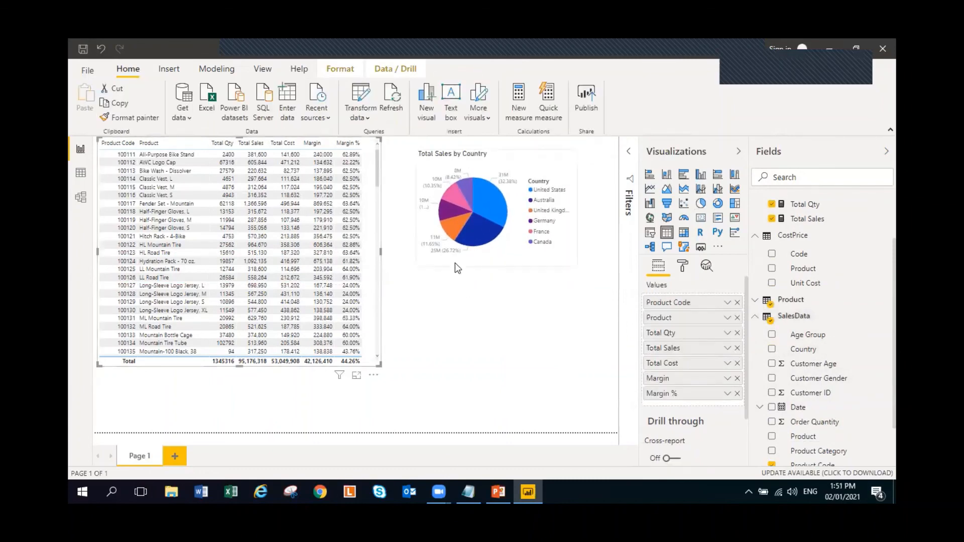
click(516, 259)
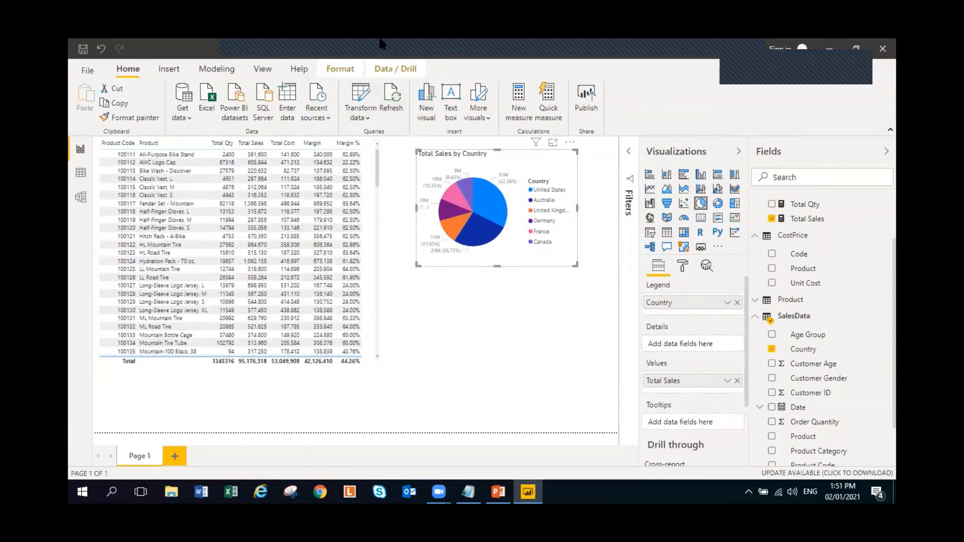
click(361, 95)
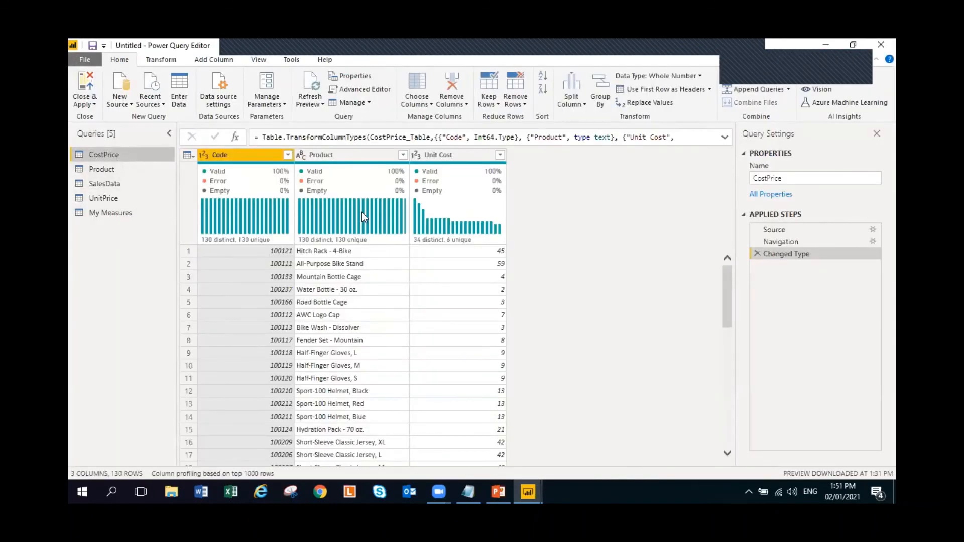
click(98, 169)
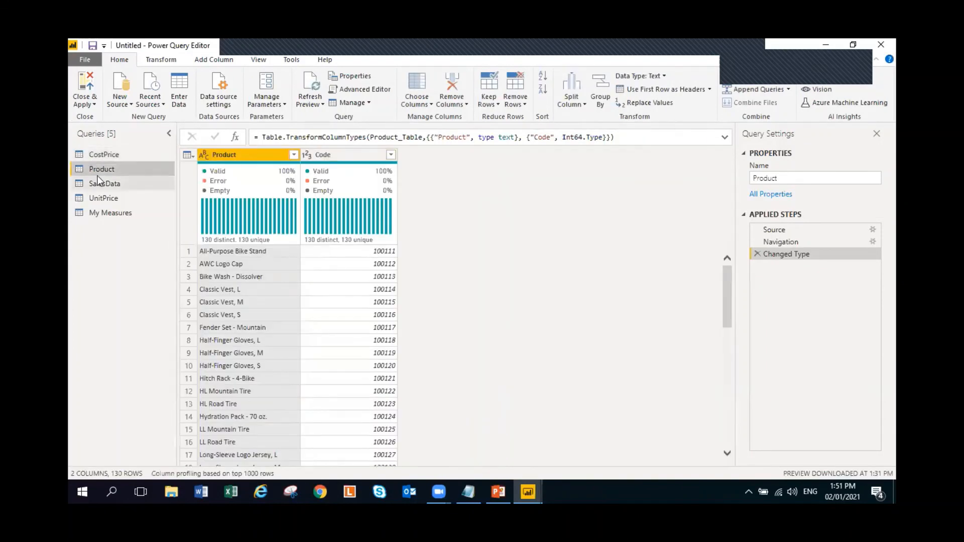
click(105, 183)
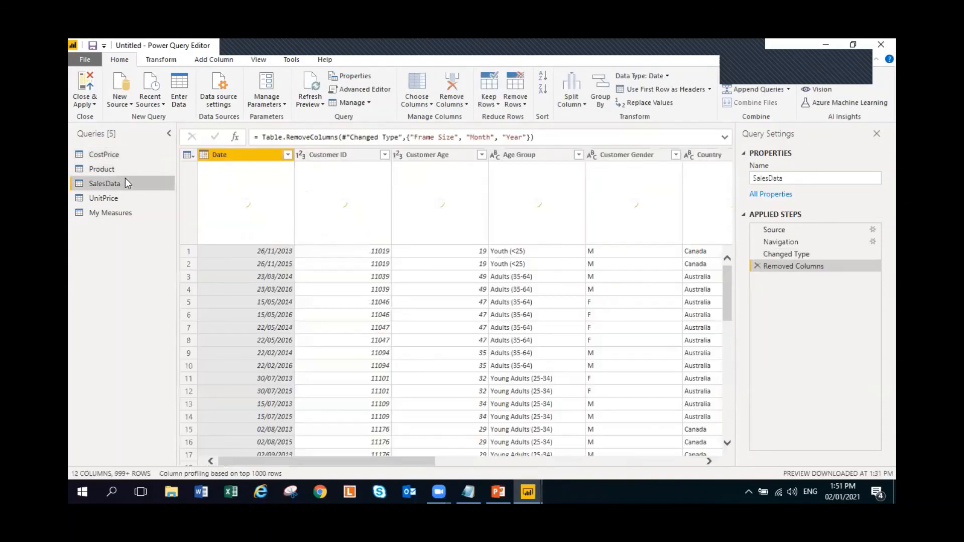
click(637, 460)
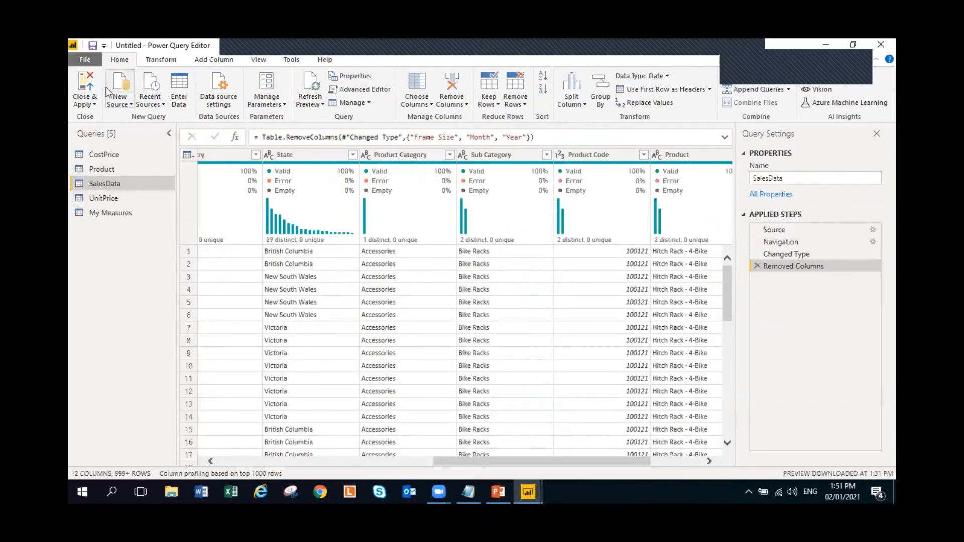
click(86, 90)
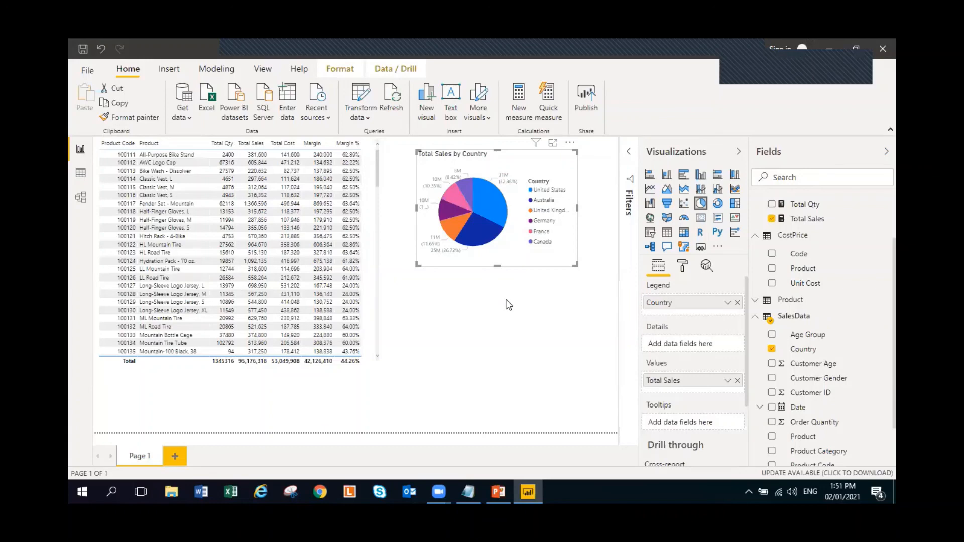
Place the My Measures table beside SalesData in the model view, enlarge it to show all its measures, and return to the report.
click(81, 197)
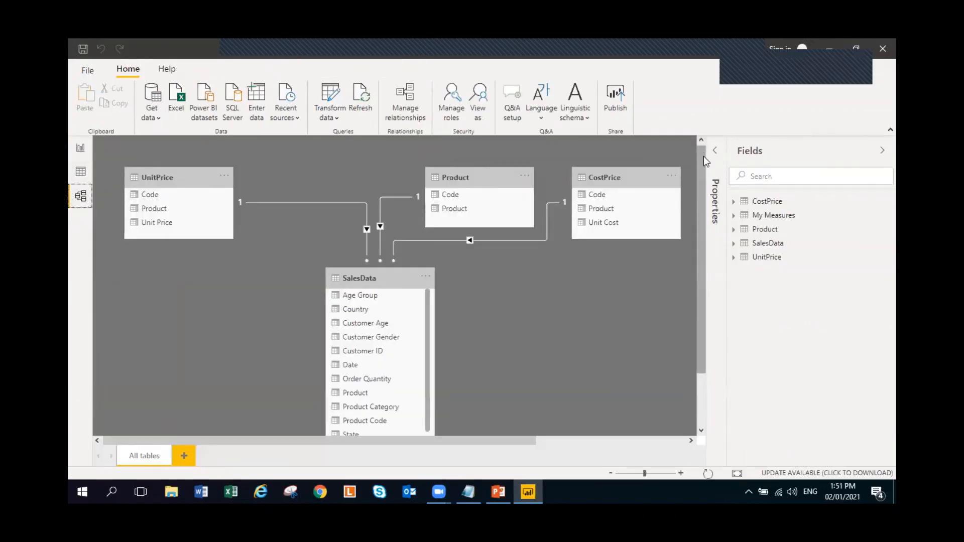
scroll(571, 305, down, 2)
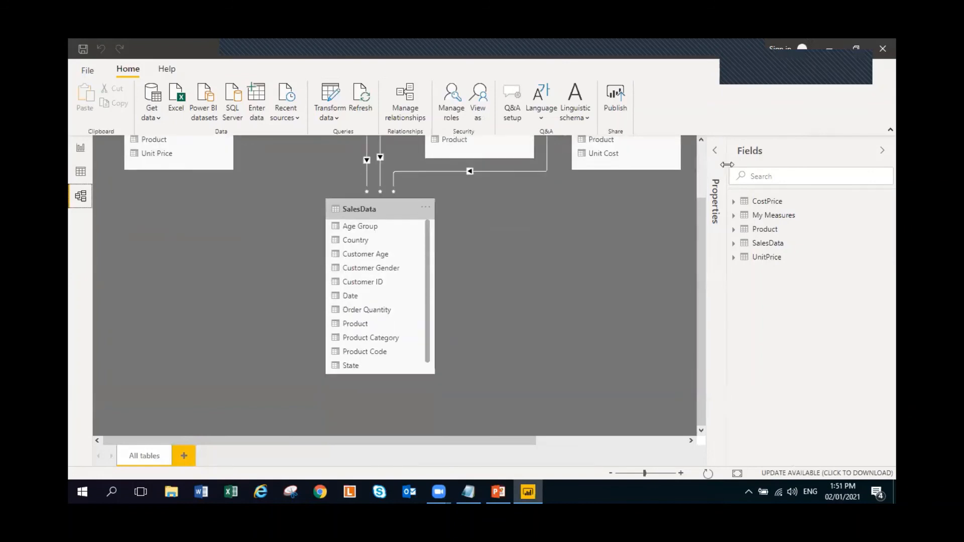
click(882, 151)
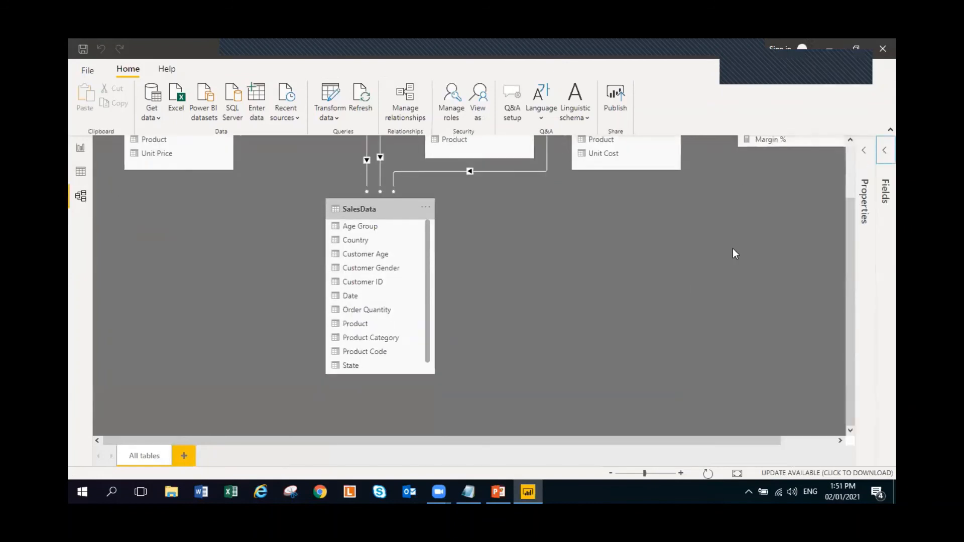
scroll(733, 248, up, 2)
drag(766, 177, 515, 293)
drag(546, 336, 564, 387)
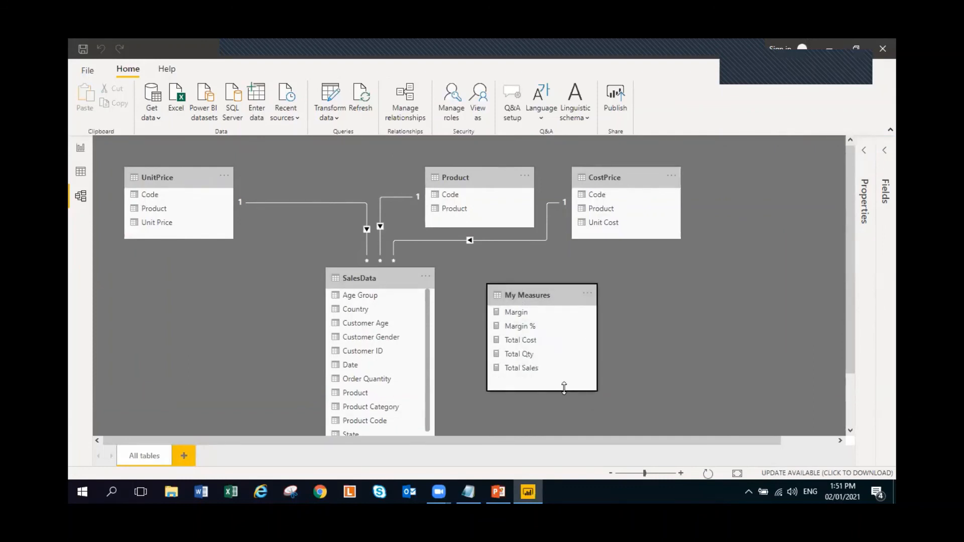
click(884, 150)
click(81, 148)
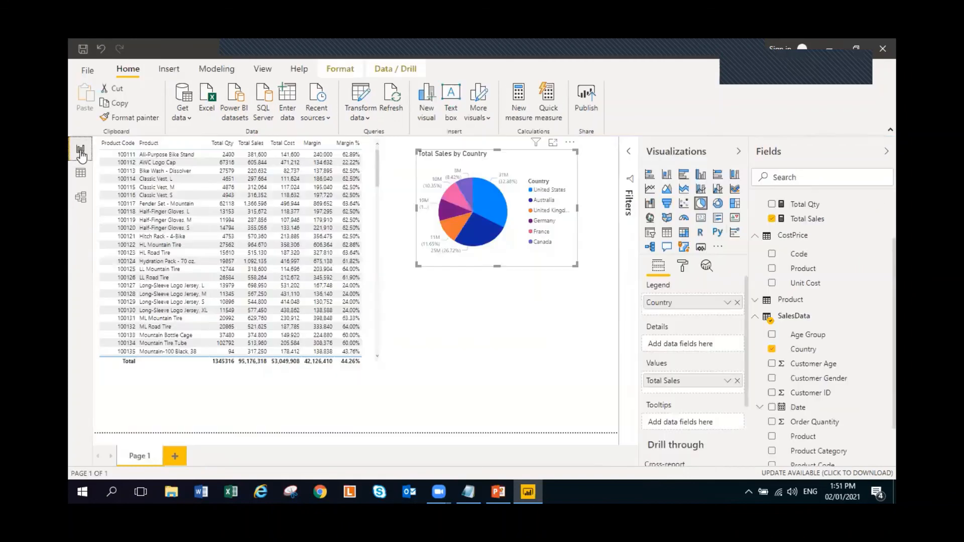
click(466, 325)
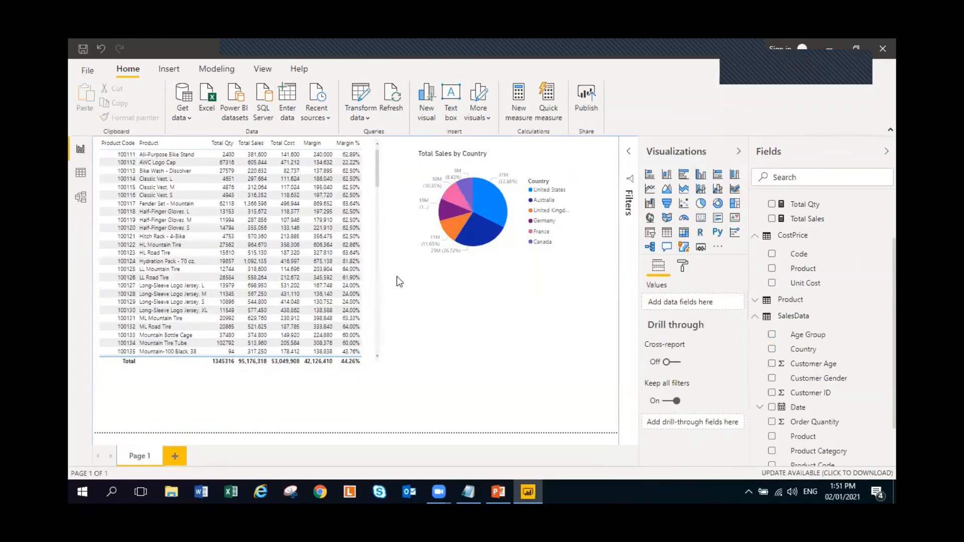
click(374, 221)
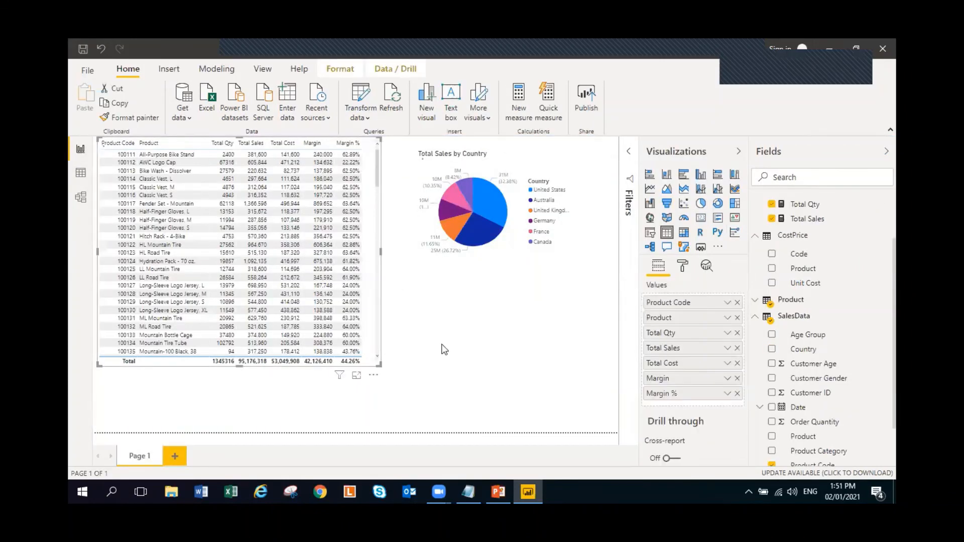
click(515, 261)
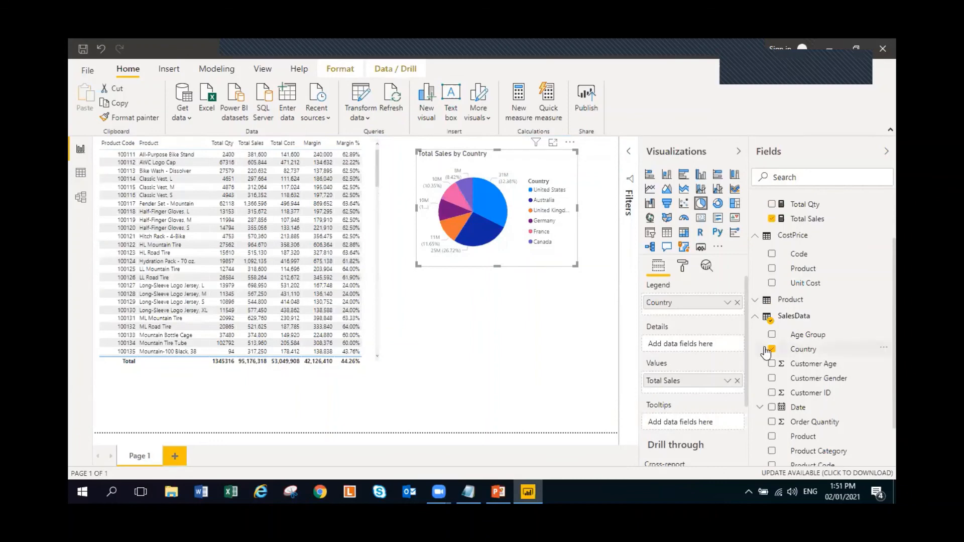
scroll(813, 402, down, 2)
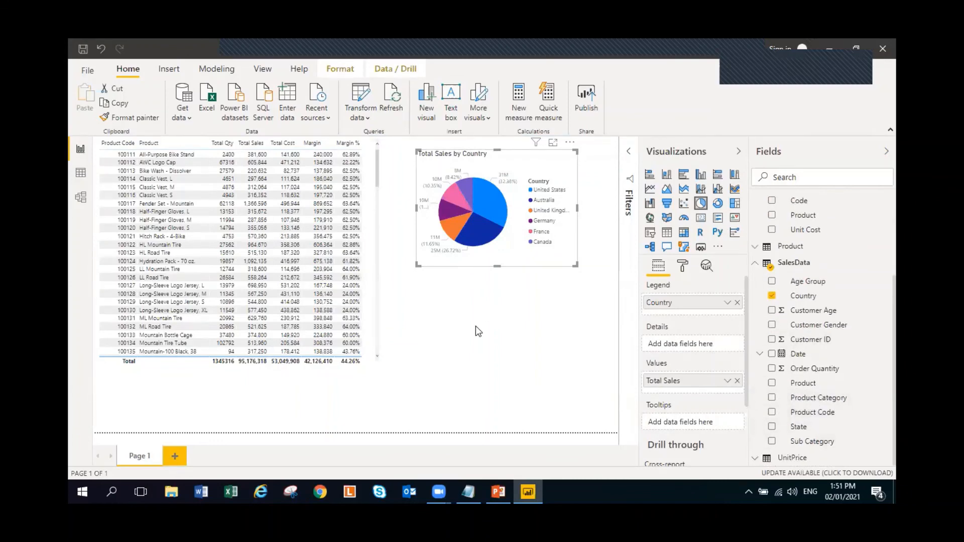
Clear the selection on the report page, check the SalesData fields and table relationships in the model view, and return to the report.
click(373, 278)
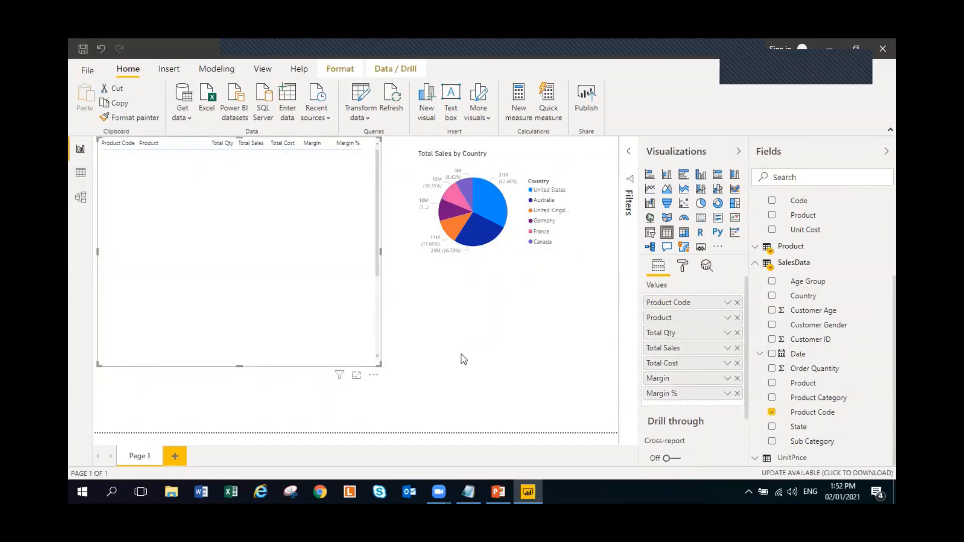
click(501, 368)
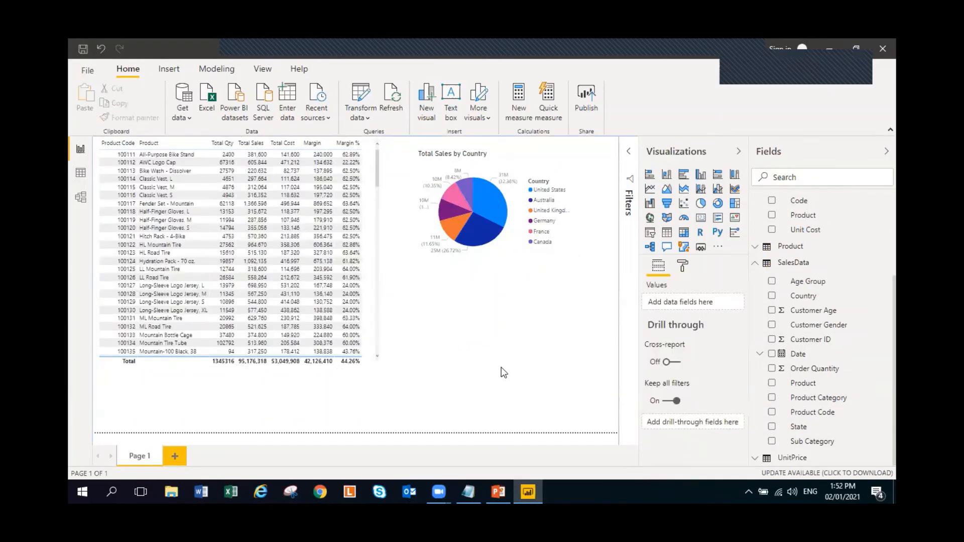
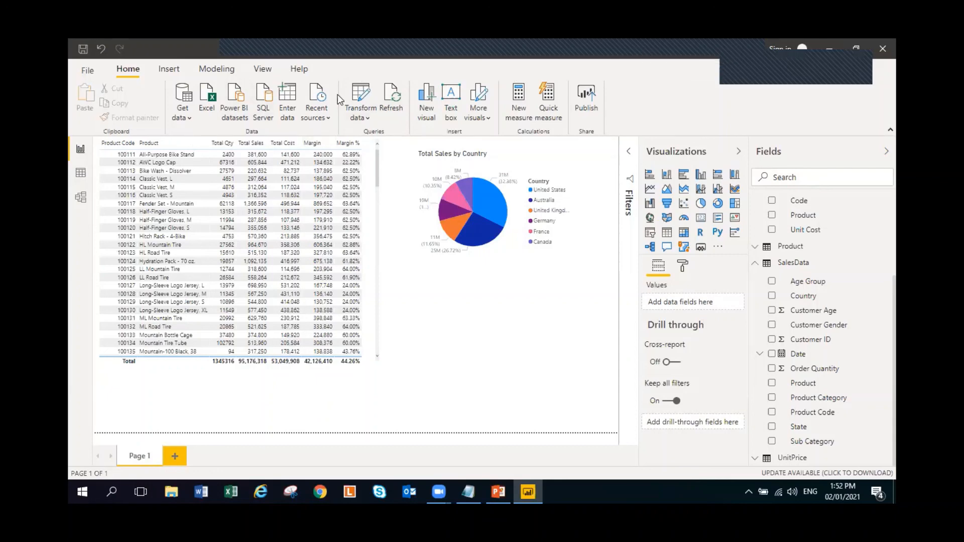
click(80, 197)
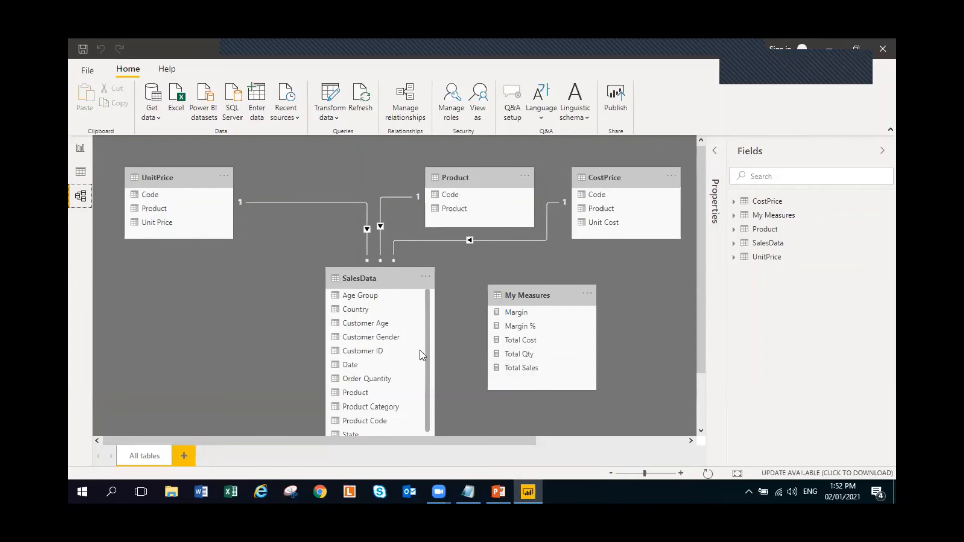
scroll(402, 371, down, 1)
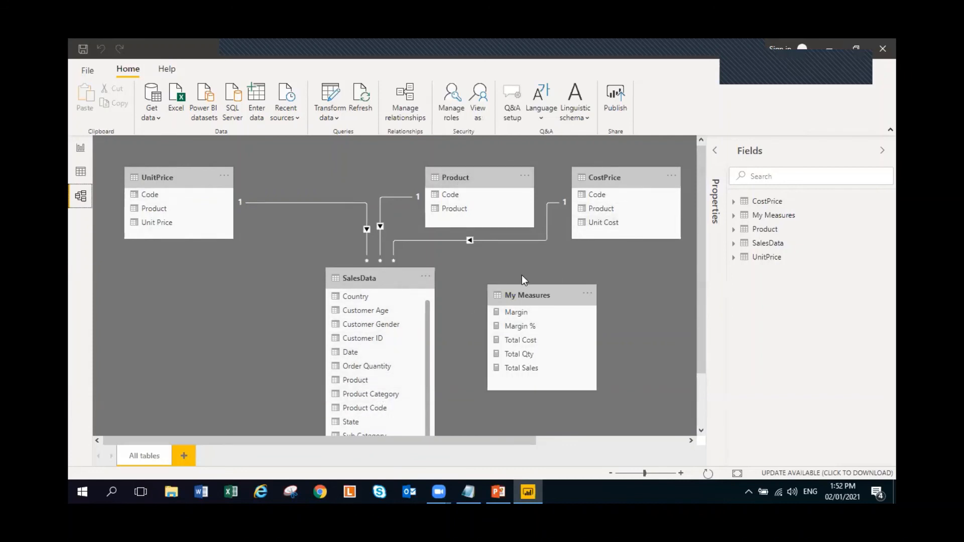
click(81, 147)
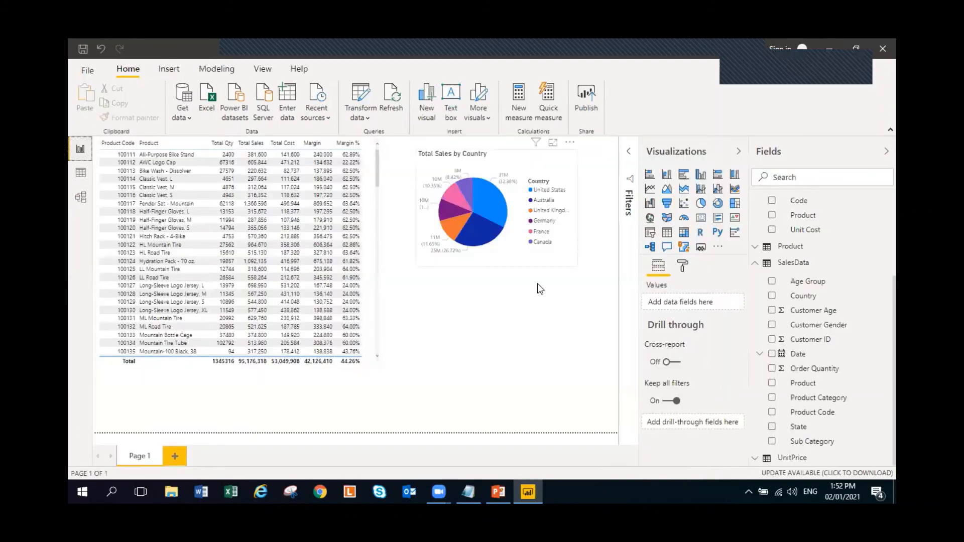
Examine the formulas of the Total Sales and Total Cost measures in the My Measures table, and return to the report page.
click(373, 196)
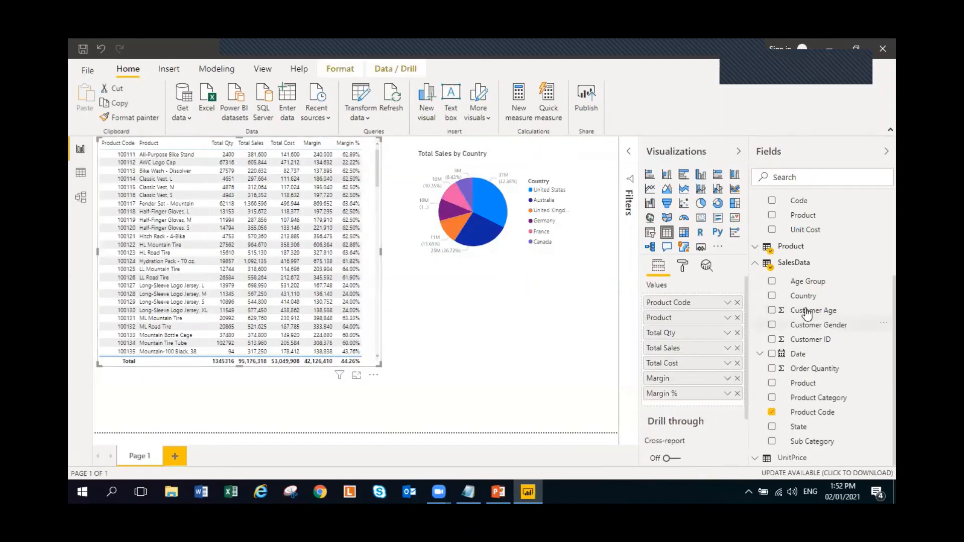
click(886, 152)
click(887, 153)
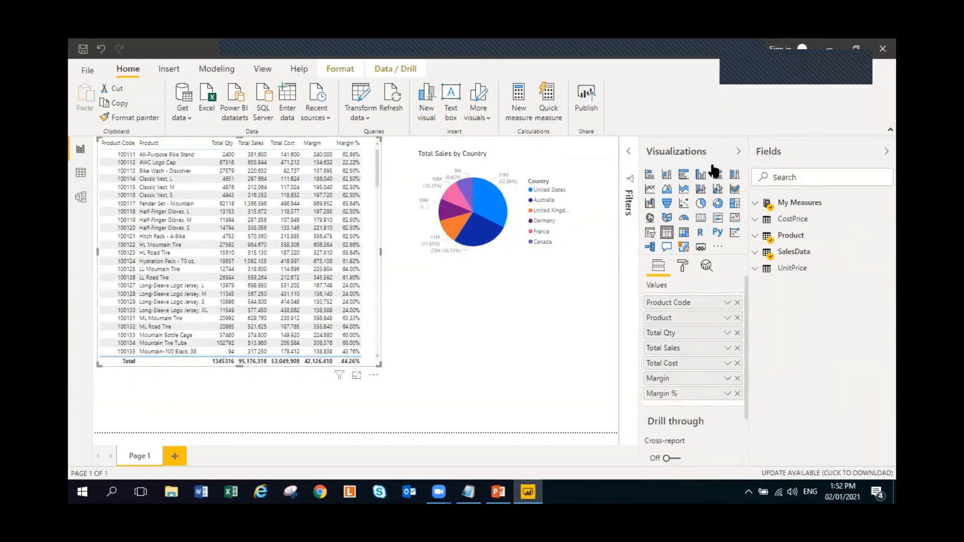
click(758, 203)
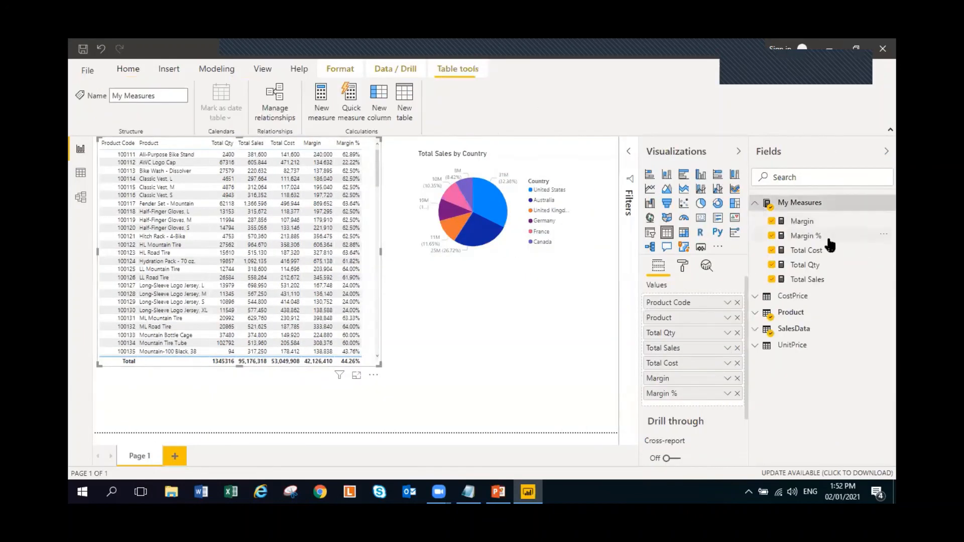
click(839, 282)
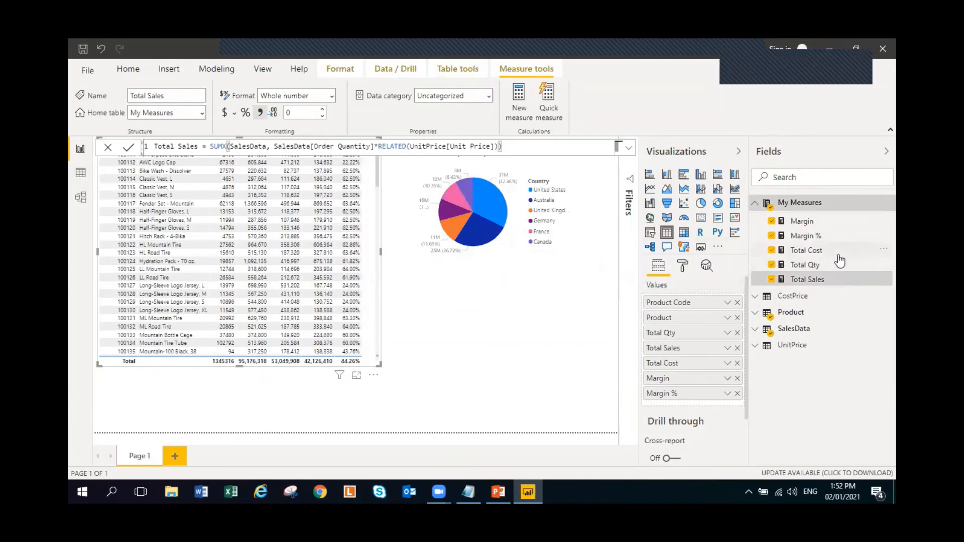
click(838, 255)
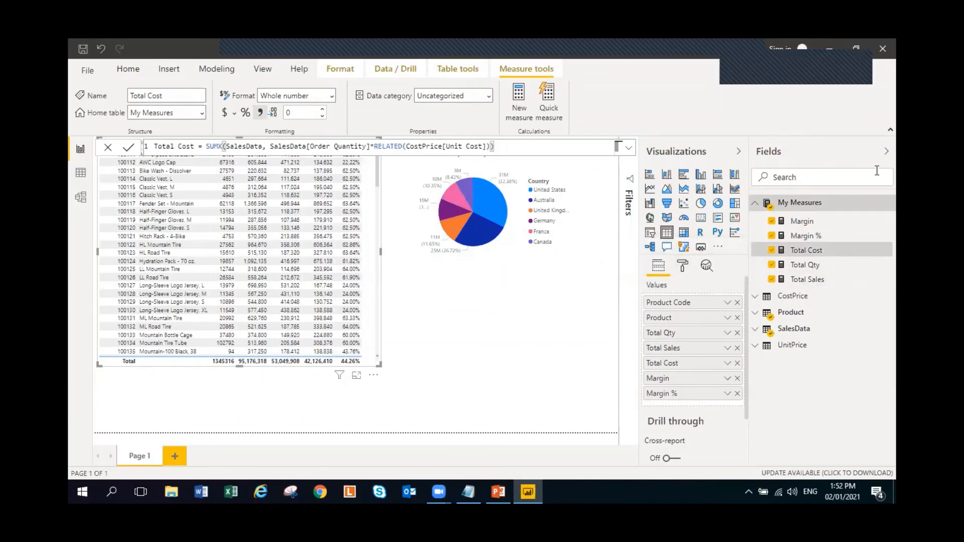
click(886, 151)
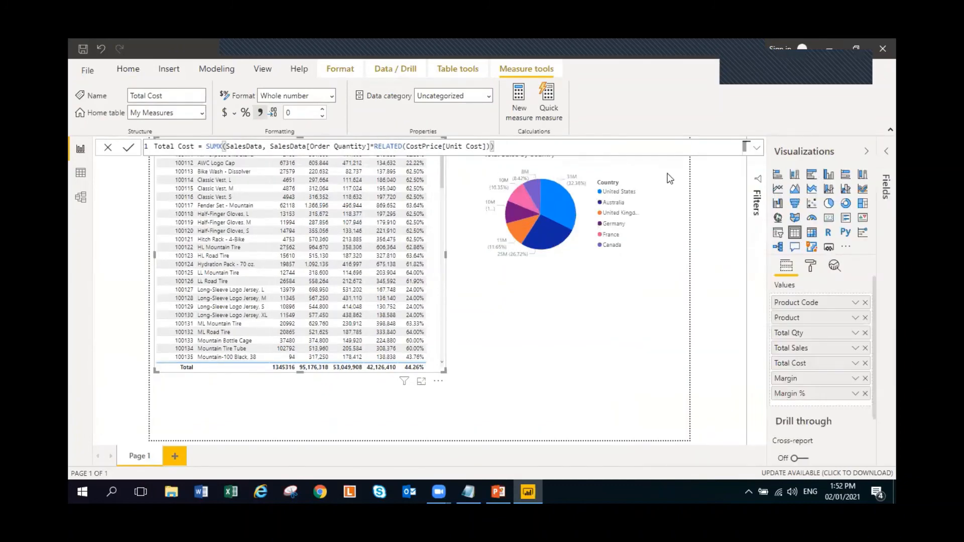
click(626, 395)
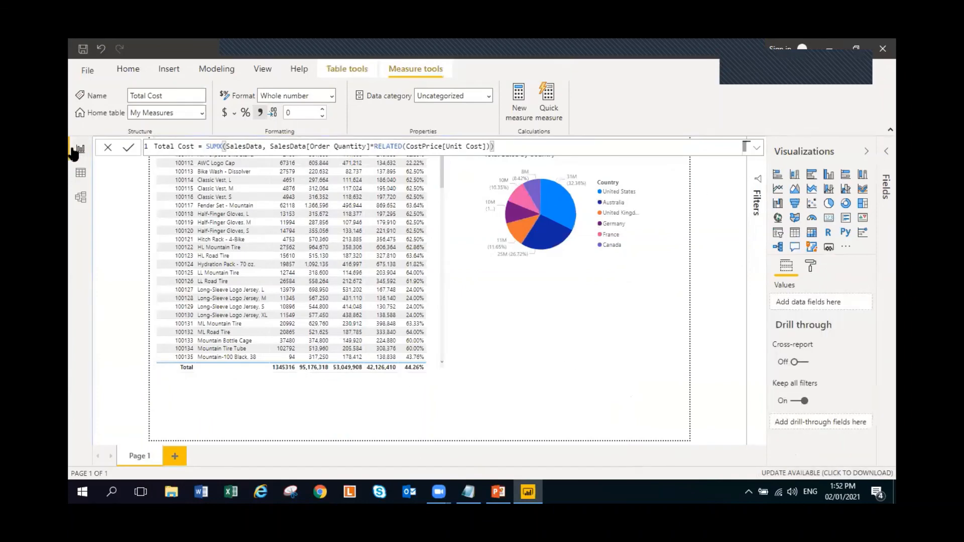
click(884, 151)
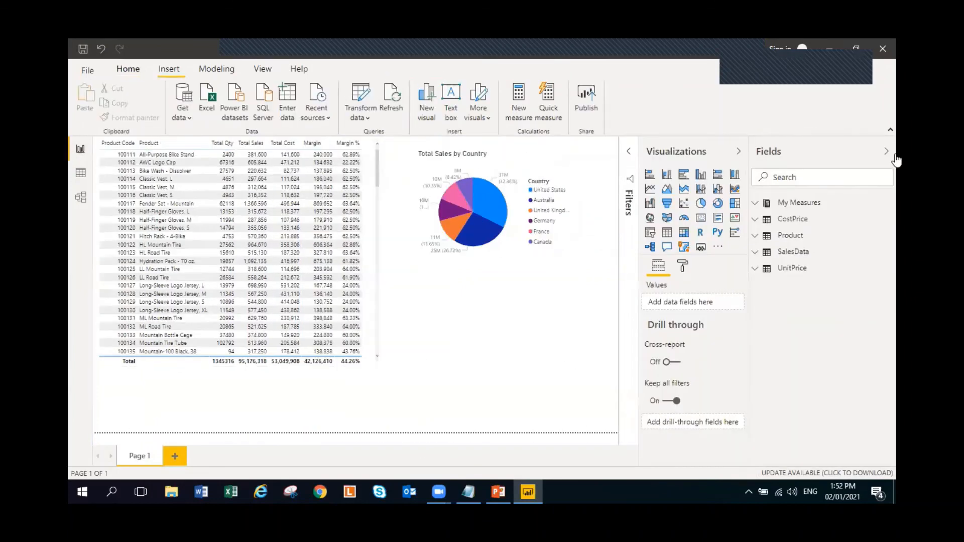
Examine the Product, SalesData and UnitPrice queries in the Power Query Editor, and return to the report with Close & Apply.
click(81, 197)
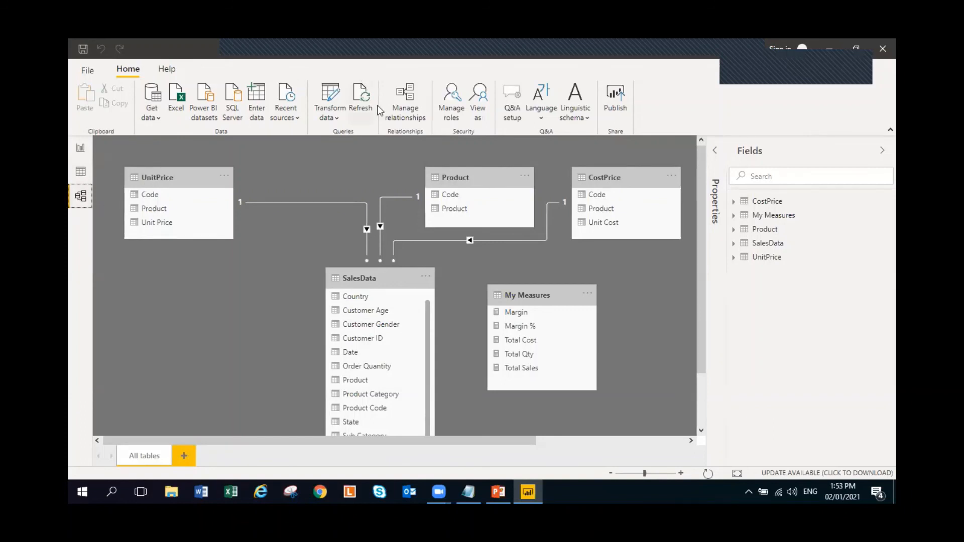
click(329, 86)
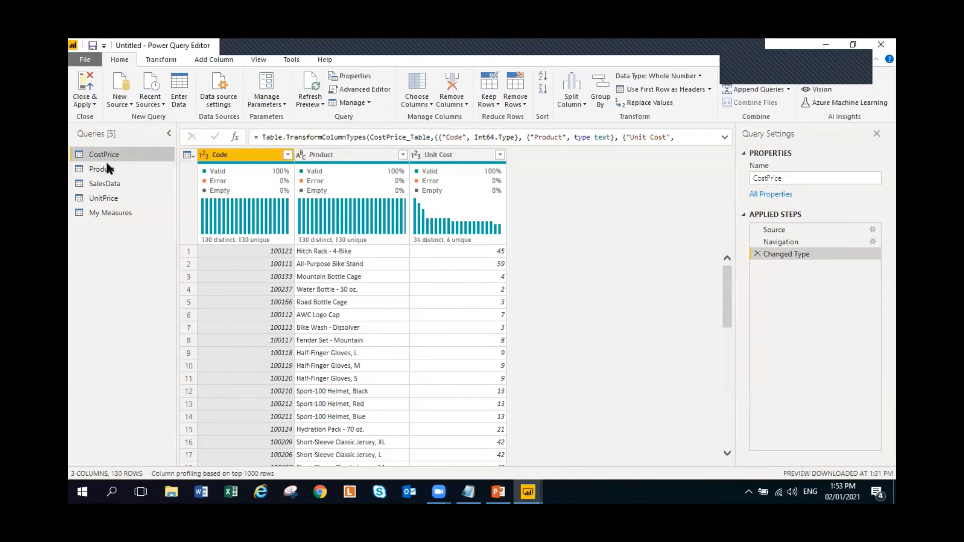
click(116, 168)
click(118, 181)
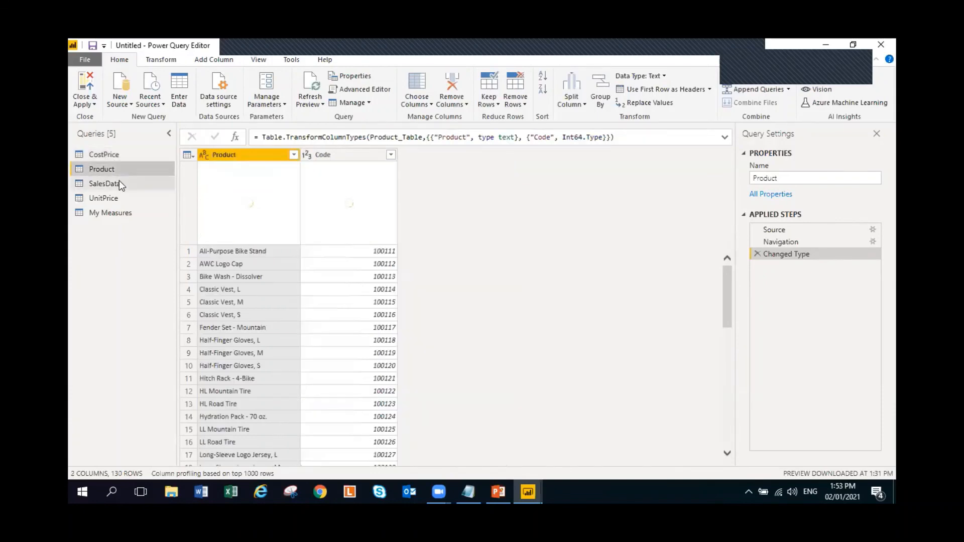
click(118, 199)
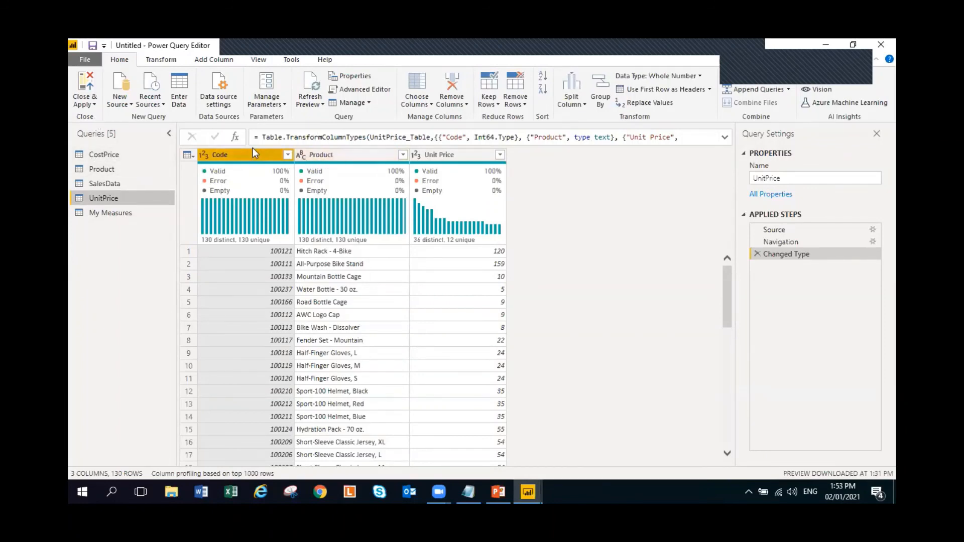
click(84, 87)
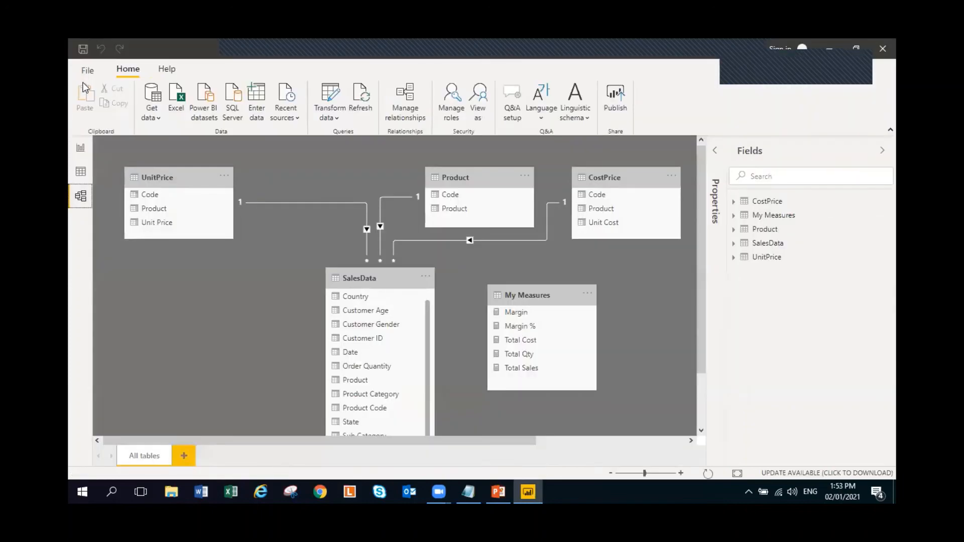
click(81, 146)
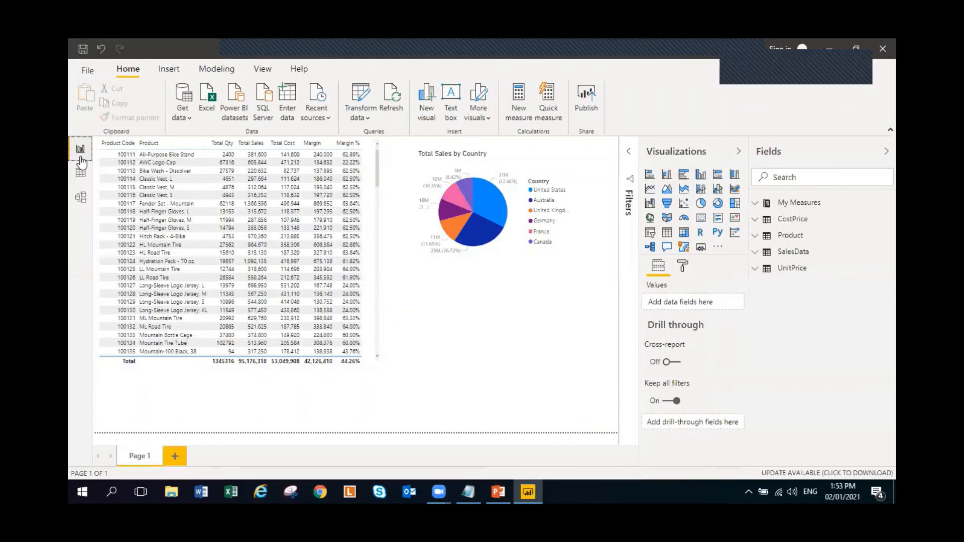
Compare the table relationships and My Measures in the model view with the rows of the product table on the report page.
click(82, 197)
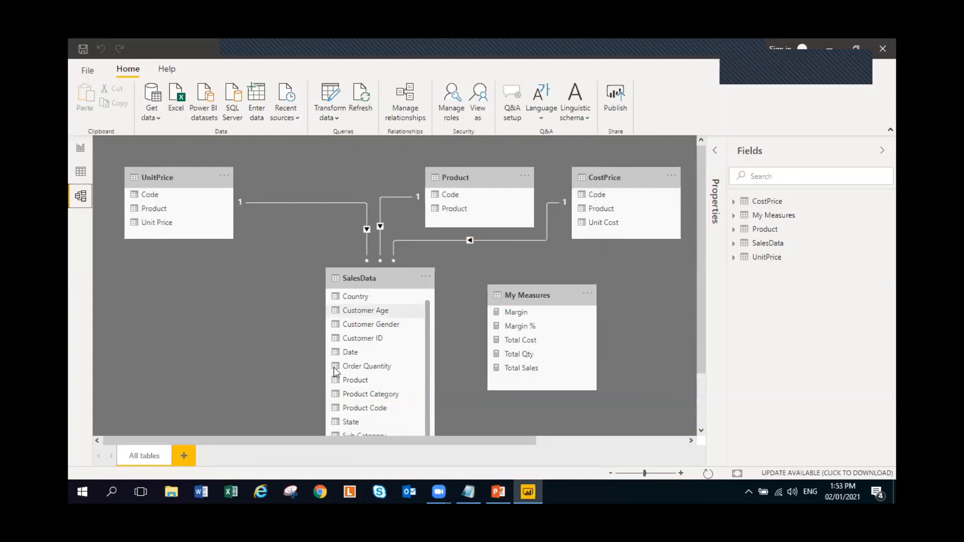
click(81, 149)
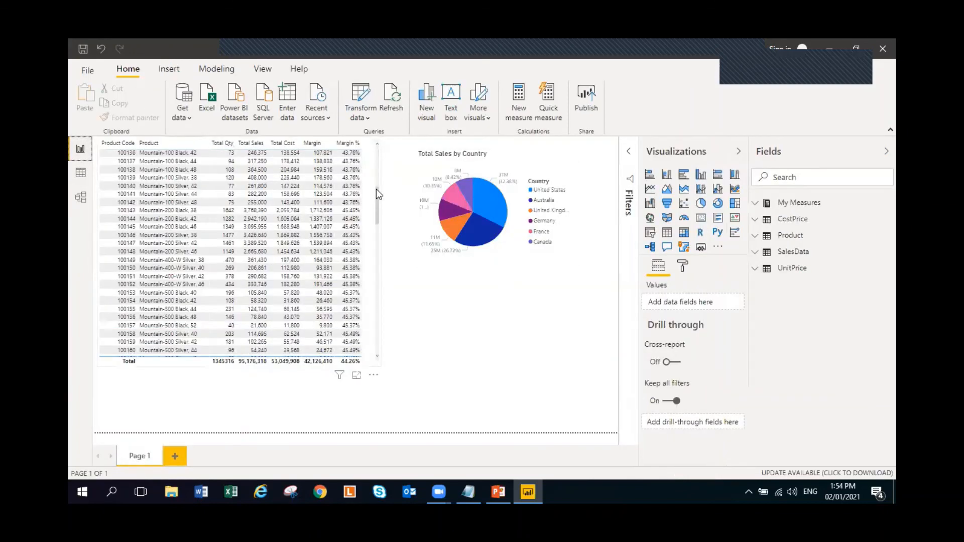
click(376, 188)
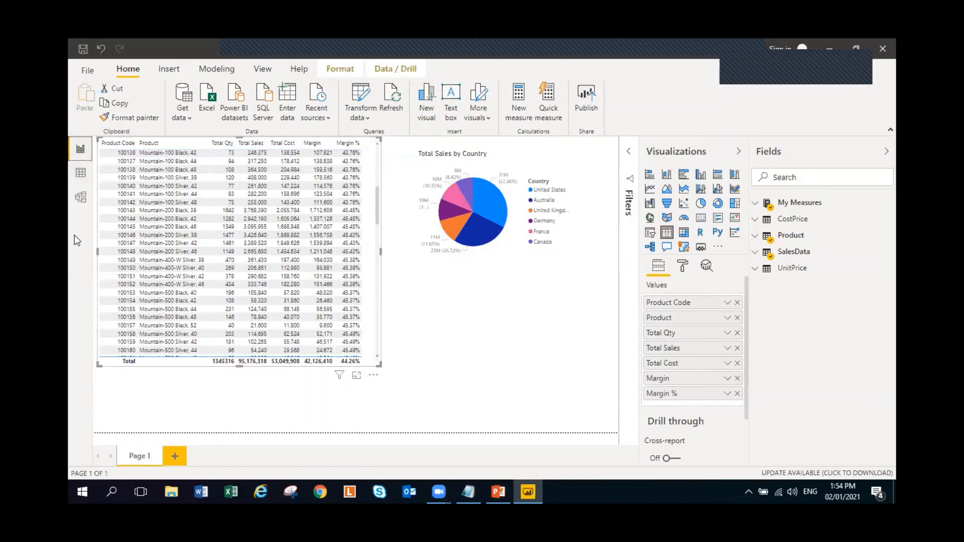
click(82, 199)
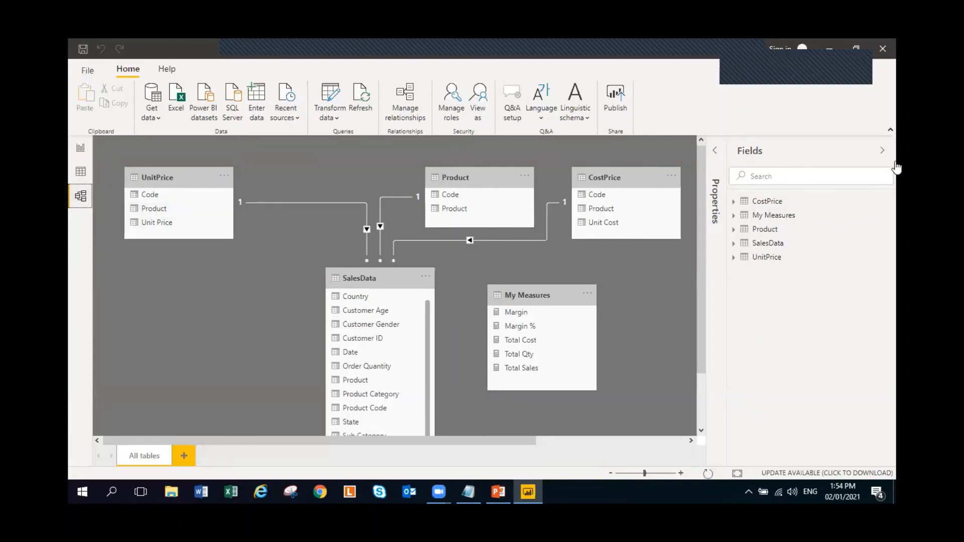
click(882, 154)
scroll(514, 216, down, 2)
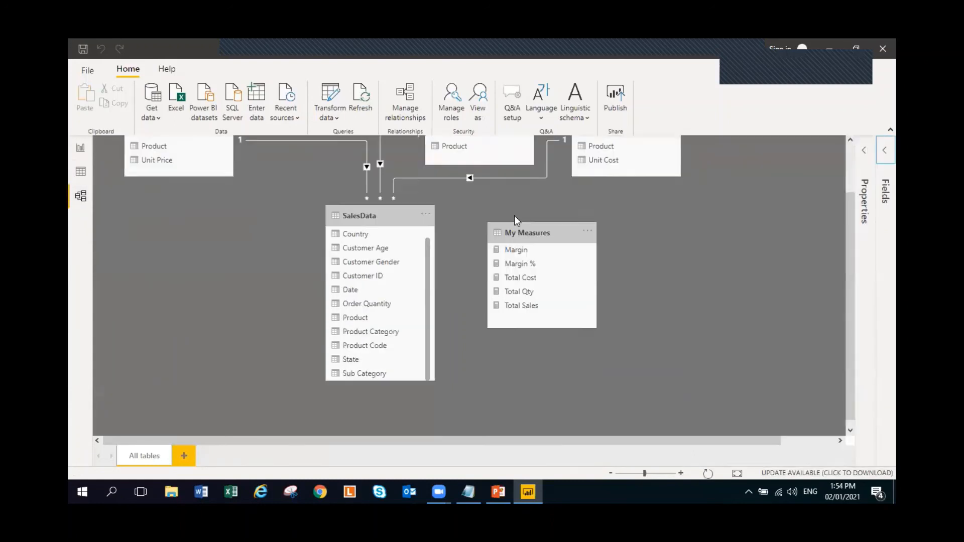
scroll(513, 218, up, 2)
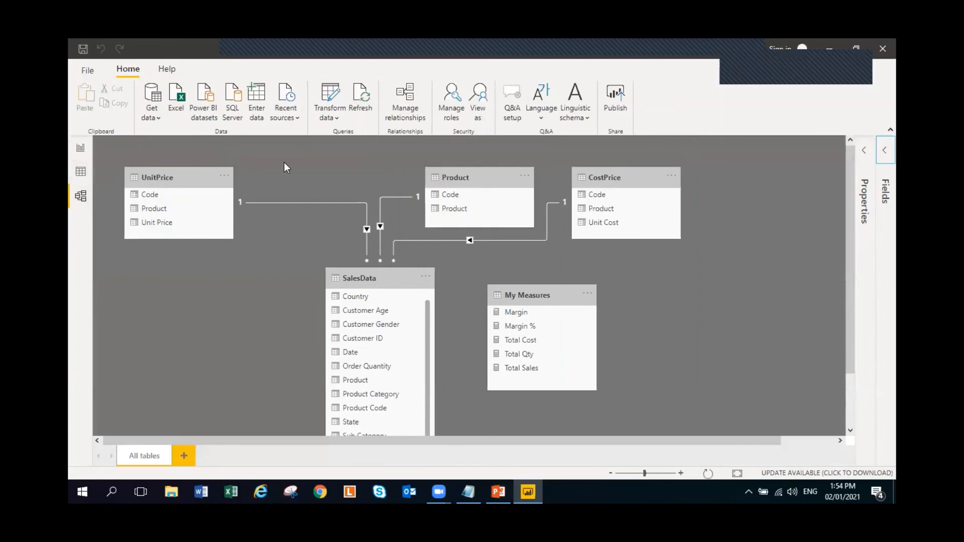
click(80, 150)
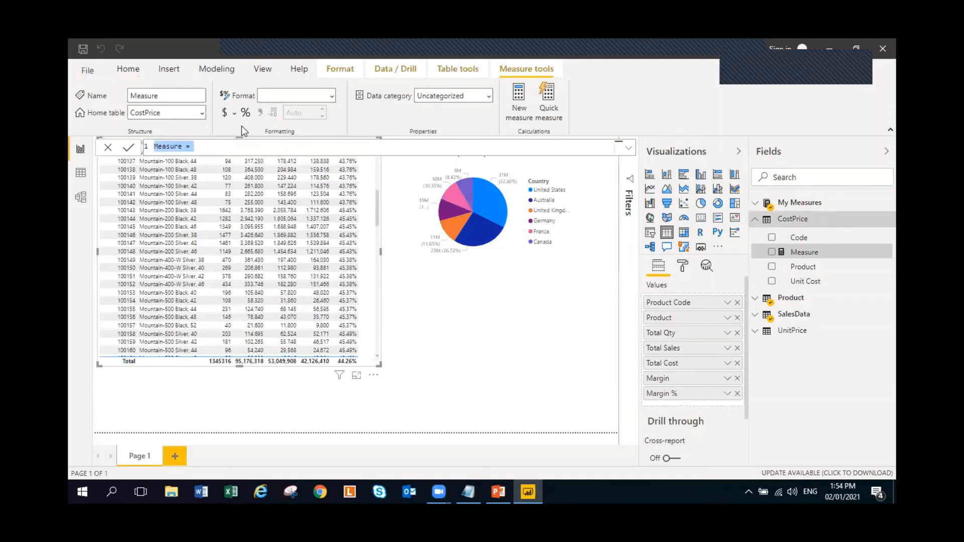
key(BackSpace)
key(Return)
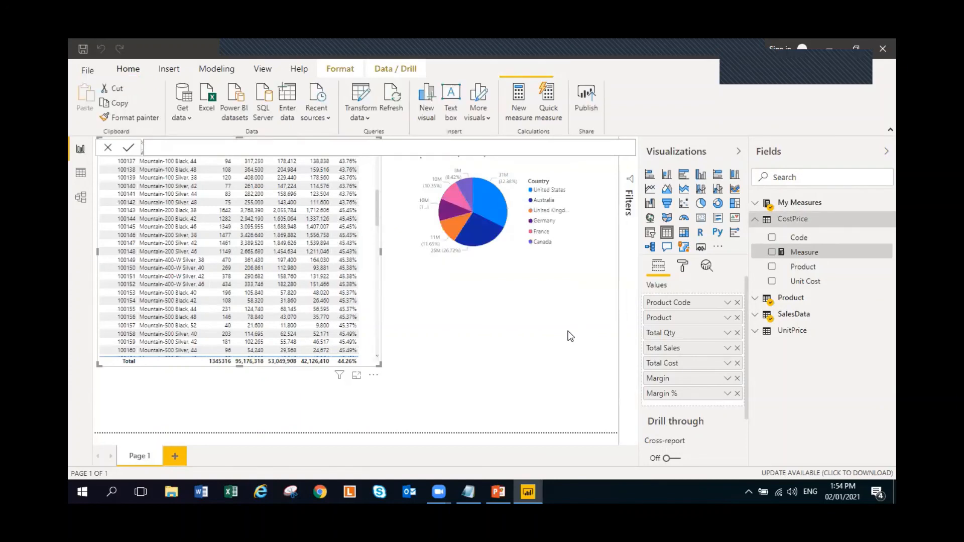
click(498, 326)
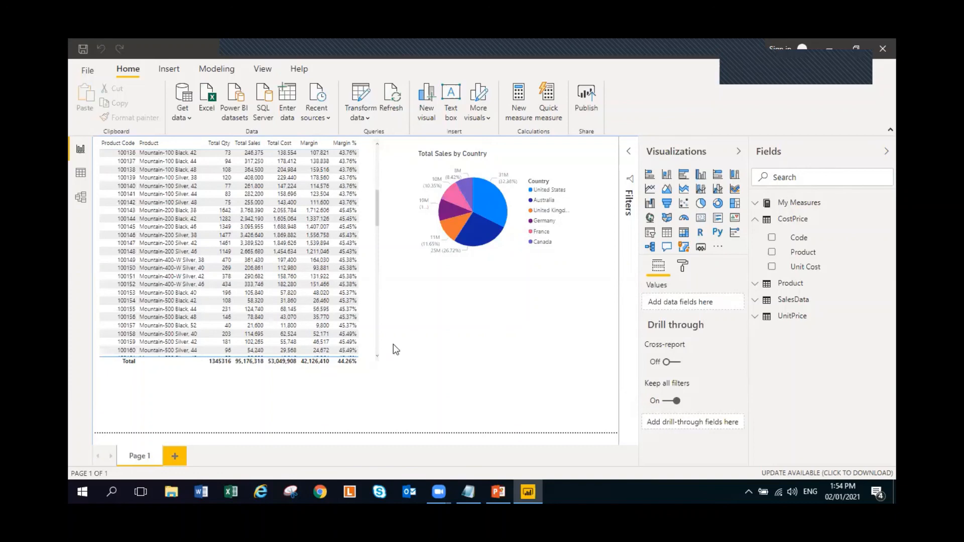
Examine the product rows further down the product table.
click(377, 333)
click(377, 335)
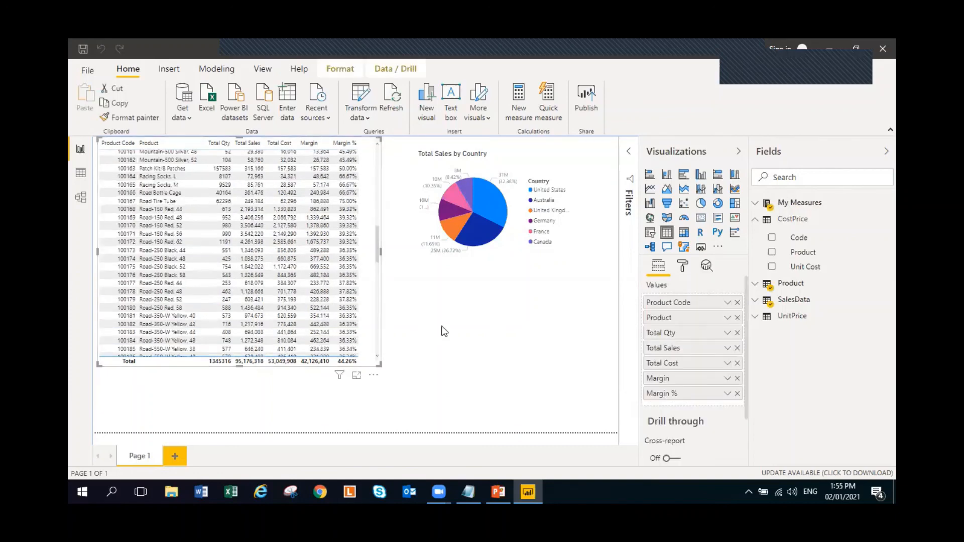